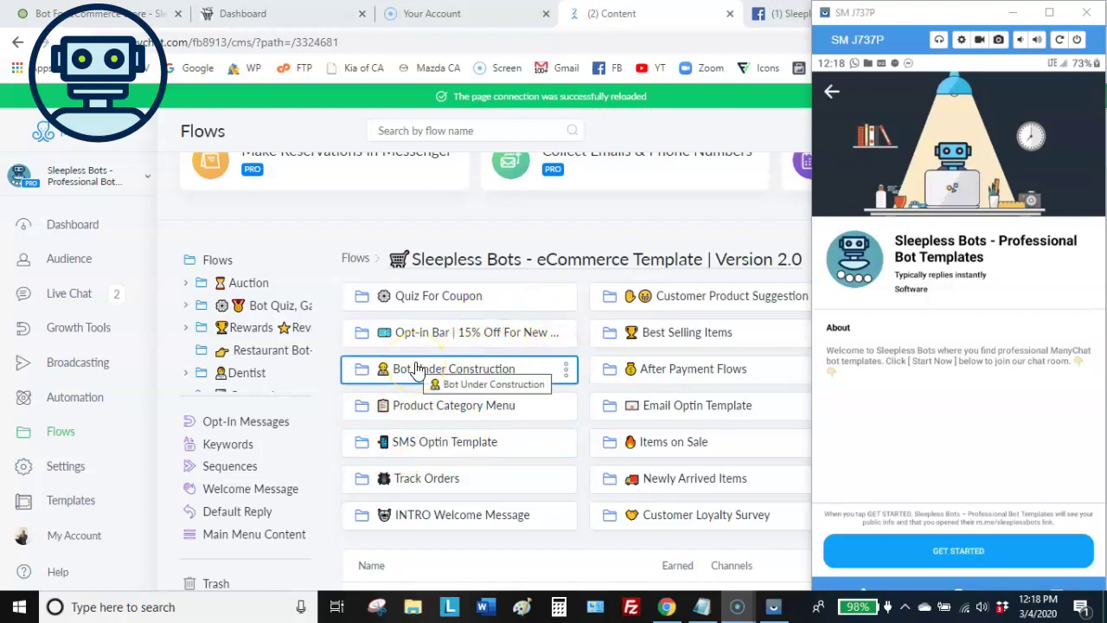
Start the Sleepless Bots Messenger chat with Get Started and reply as a new customer
left_click(381, 372)
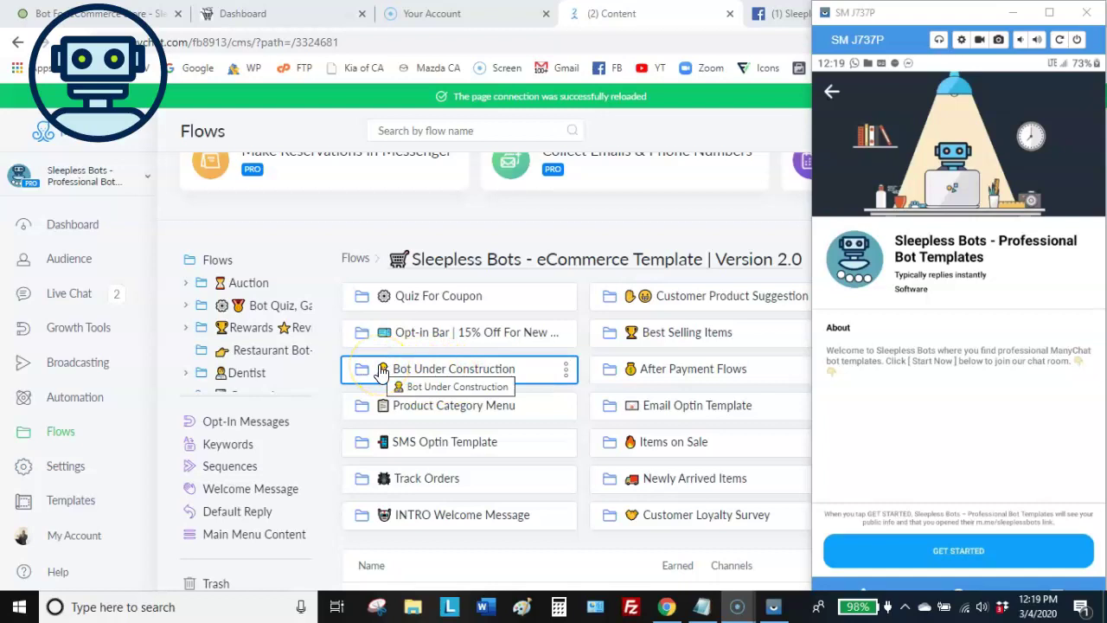
scroll(416, 388, "down", 1)
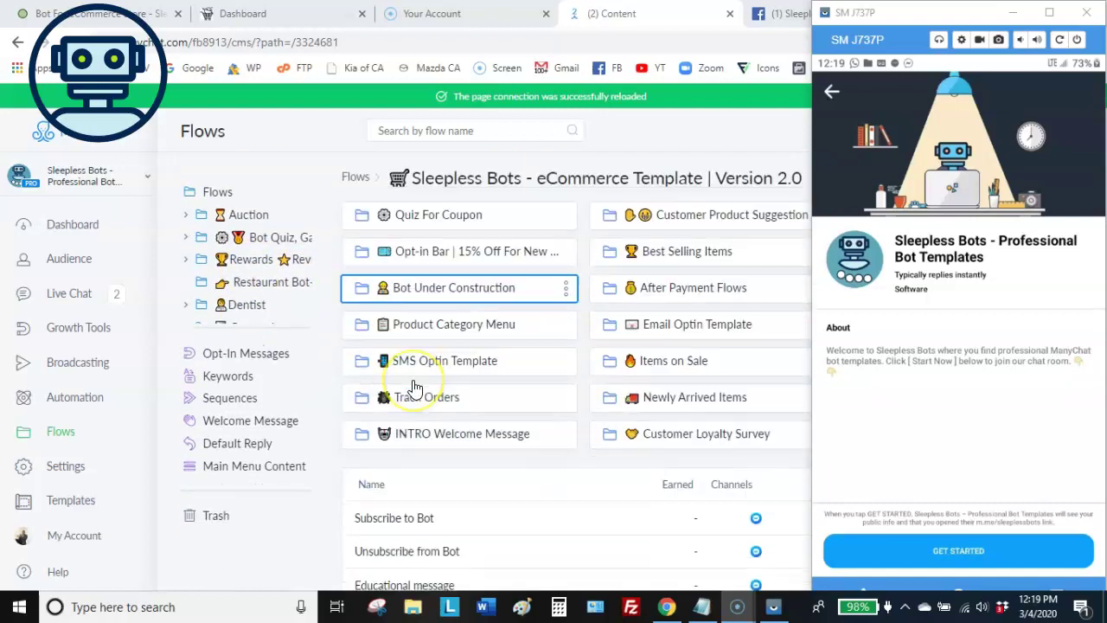
scroll(415, 388, "up", 2)
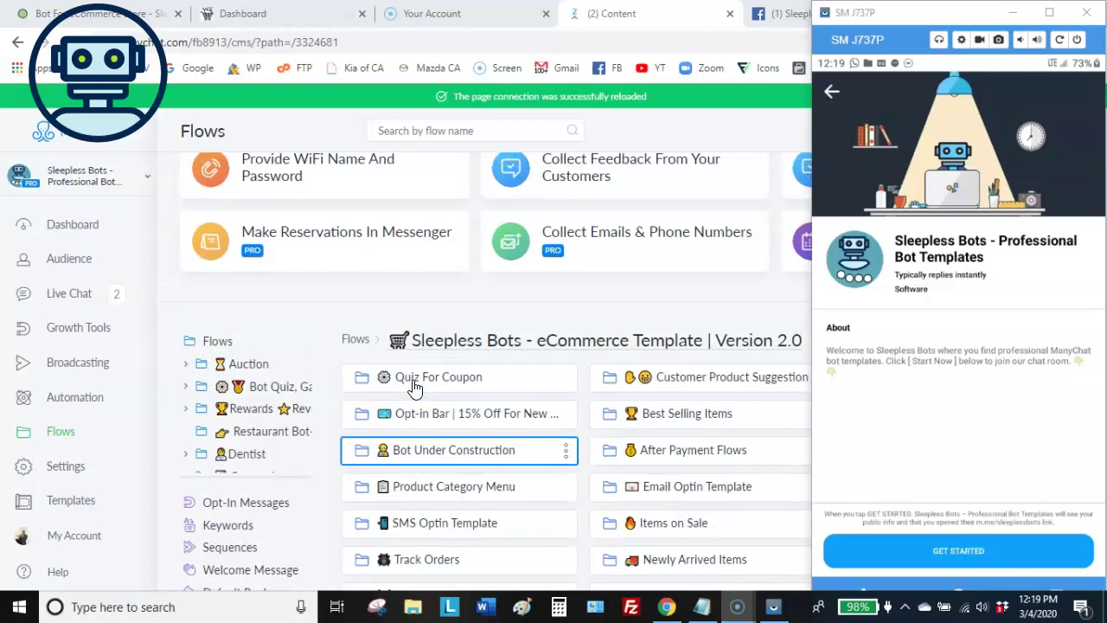
scroll(415, 388, "down", 2)
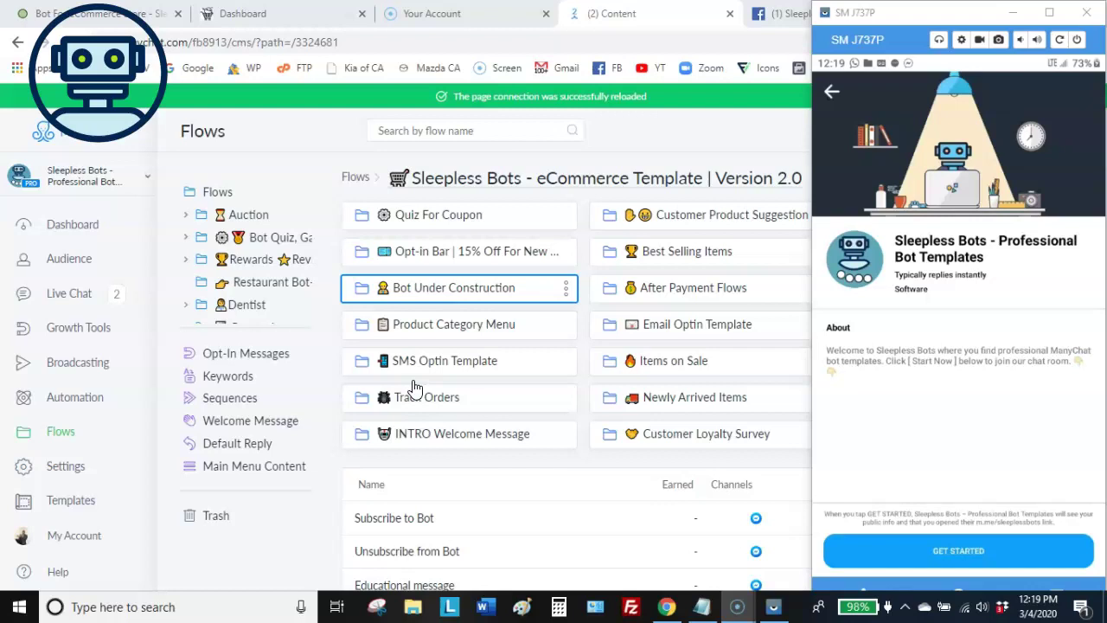
scroll(414, 387, "up", 1)
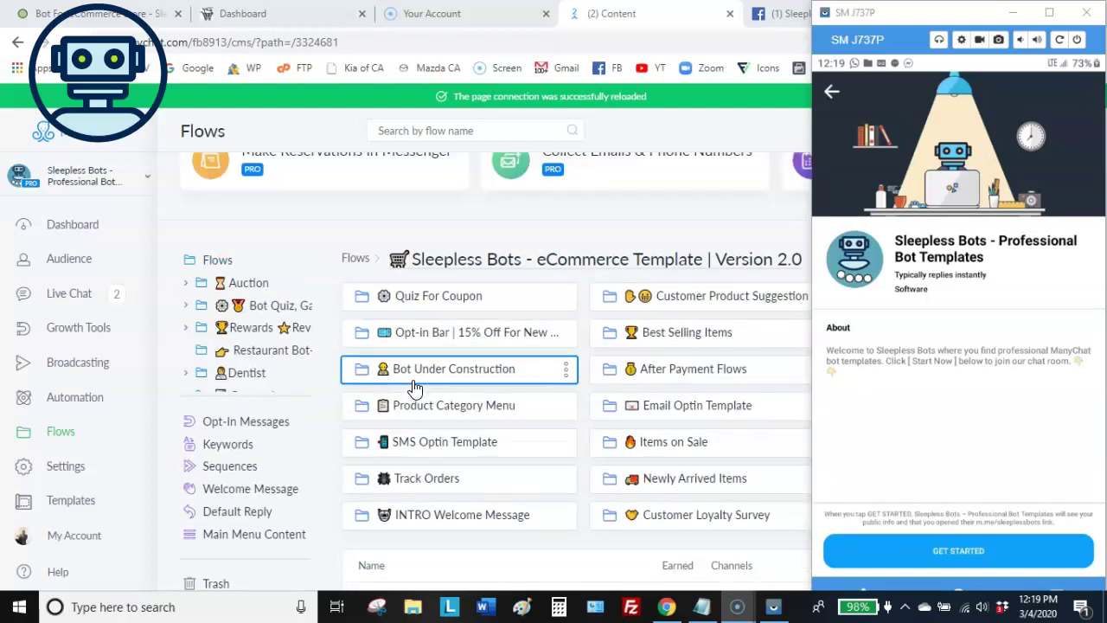
scroll(413, 386, "down", 1)
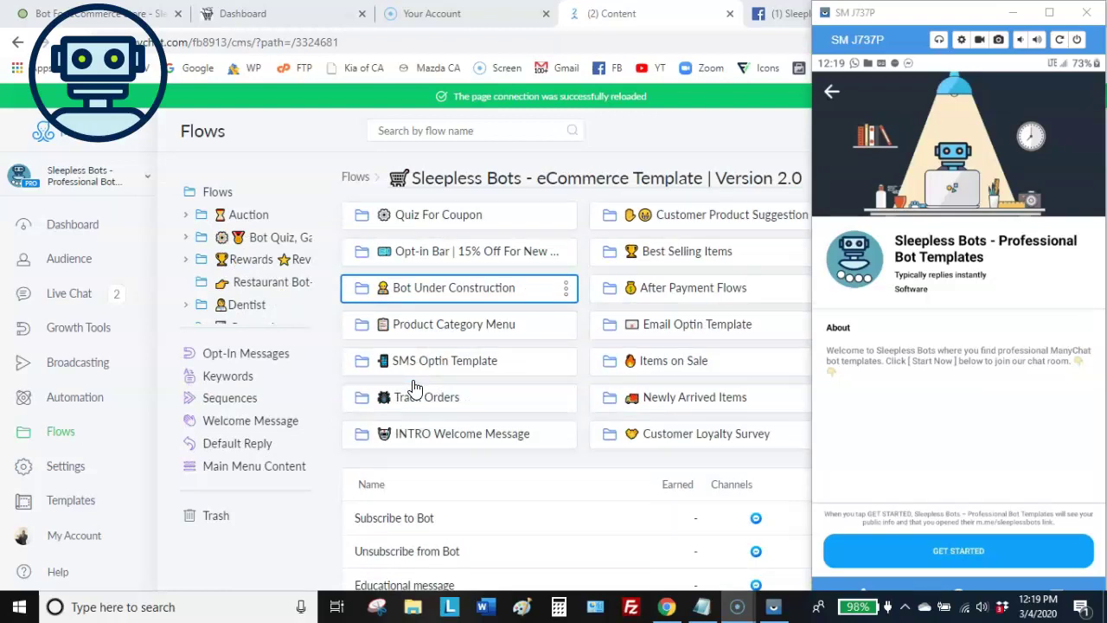
scroll(413, 386, "up", 1)
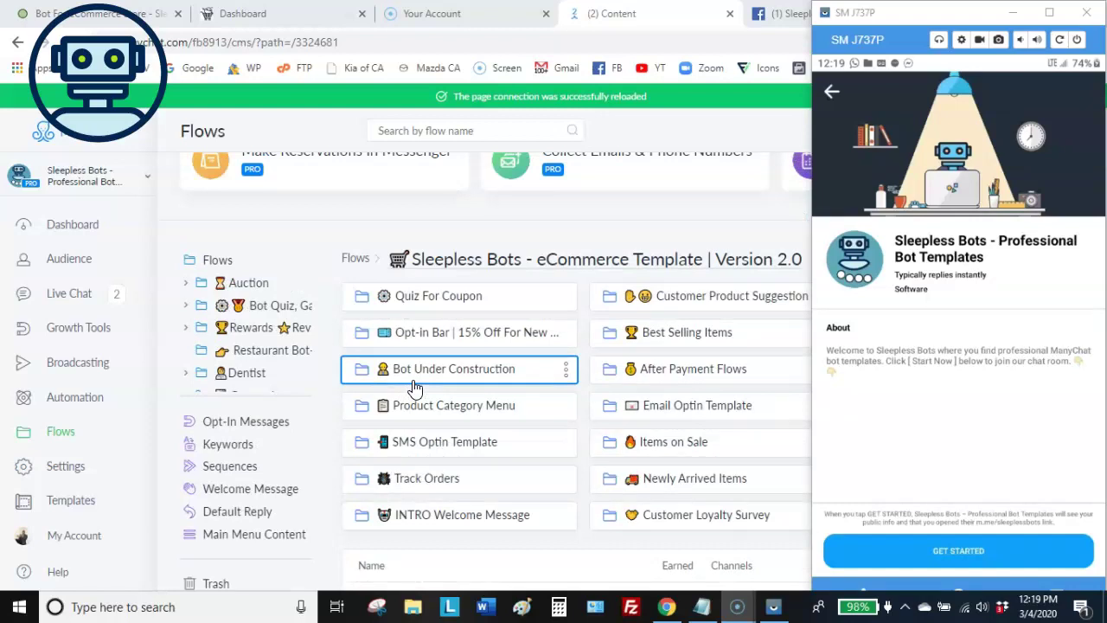
scroll(414, 387, "up", 1)
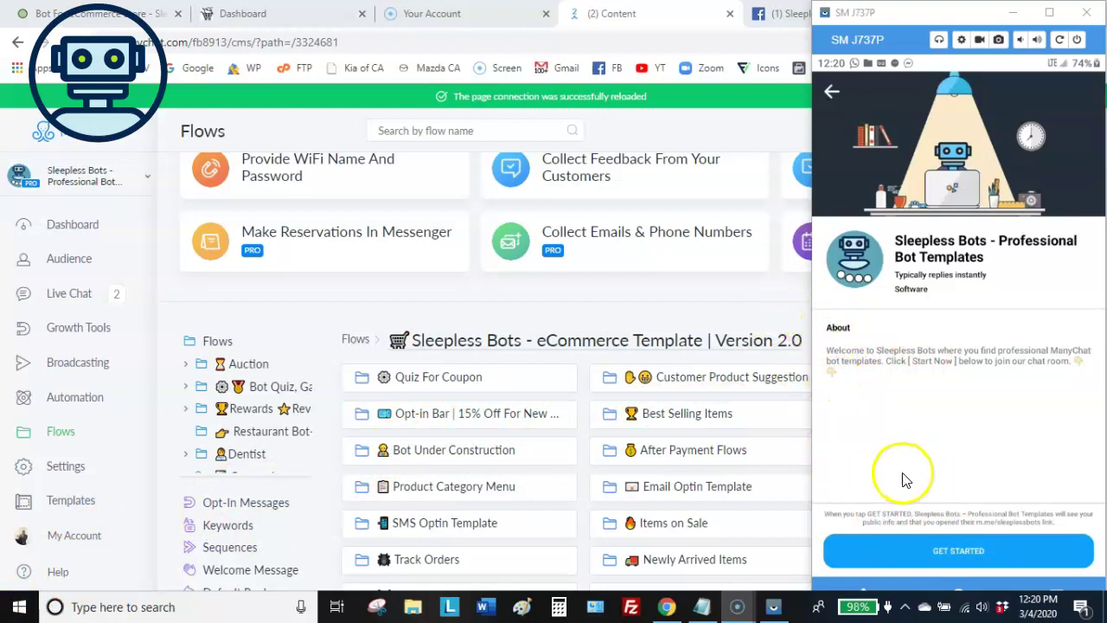
left_click(957, 552)
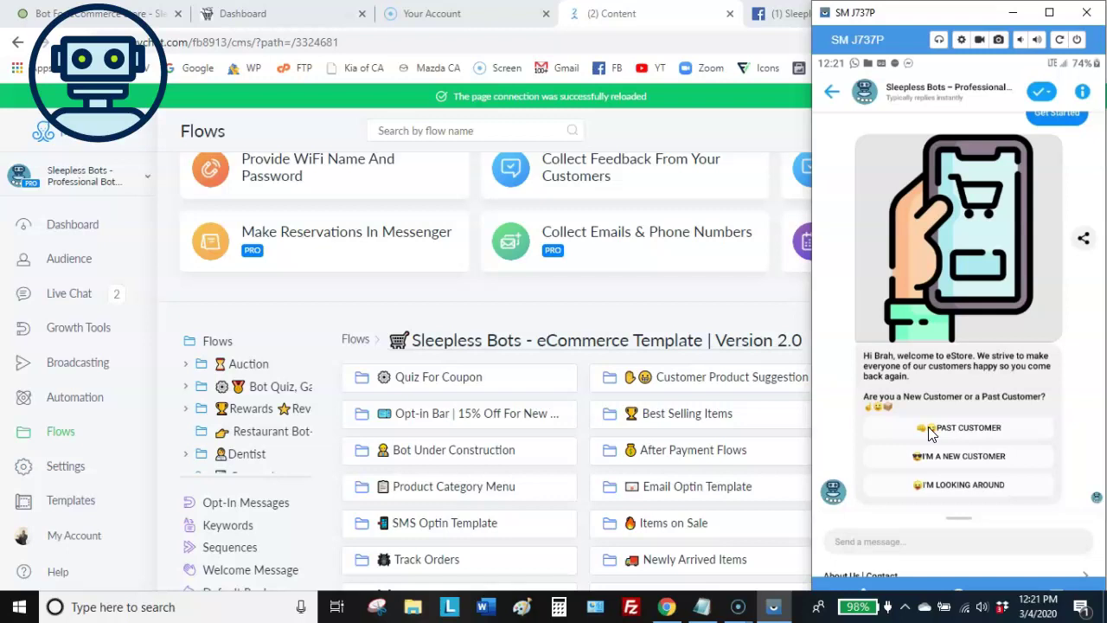
left_click(930, 464)
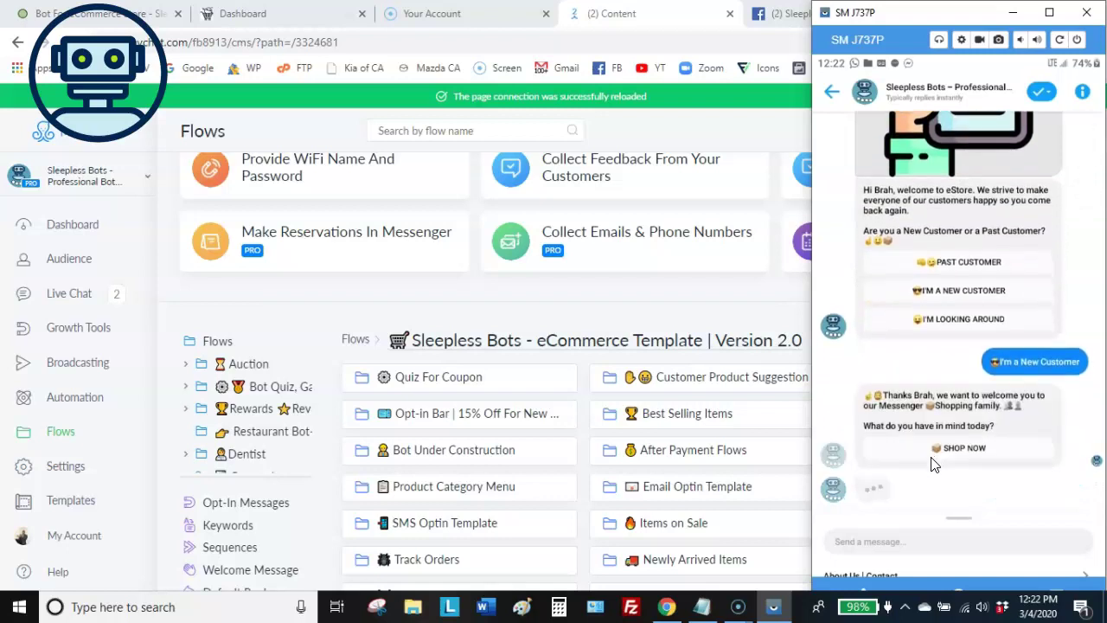
Choose 'I'm a New Customer' to get the Shop Now welcome with Best Selling, Sale and New Arrivals replies
left_click(928, 461)
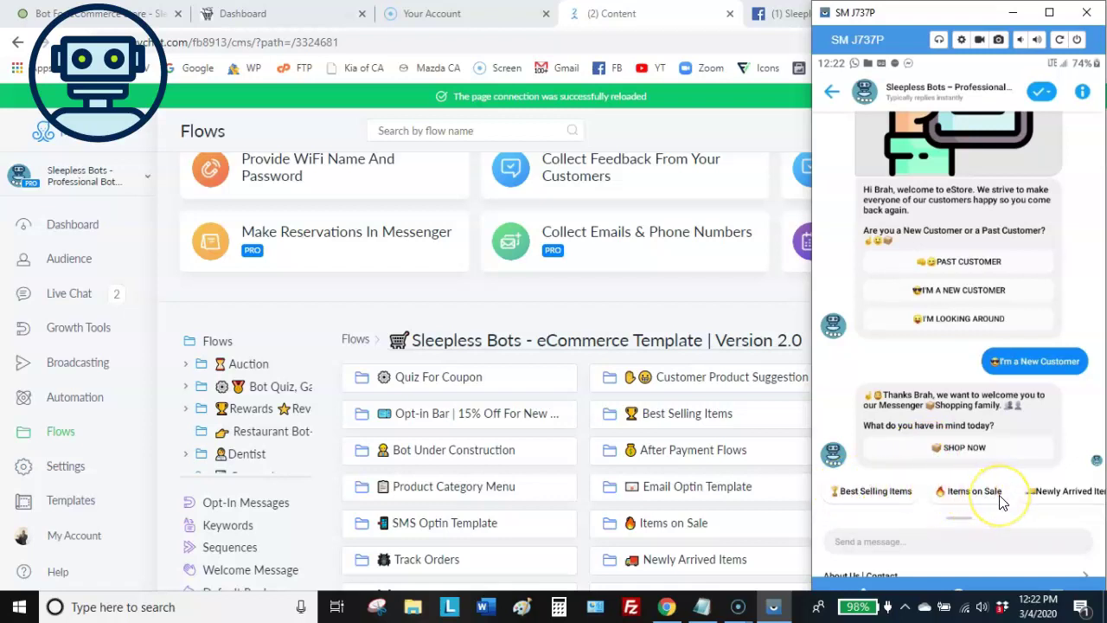
left_click_drag(1001, 500, 929, 502)
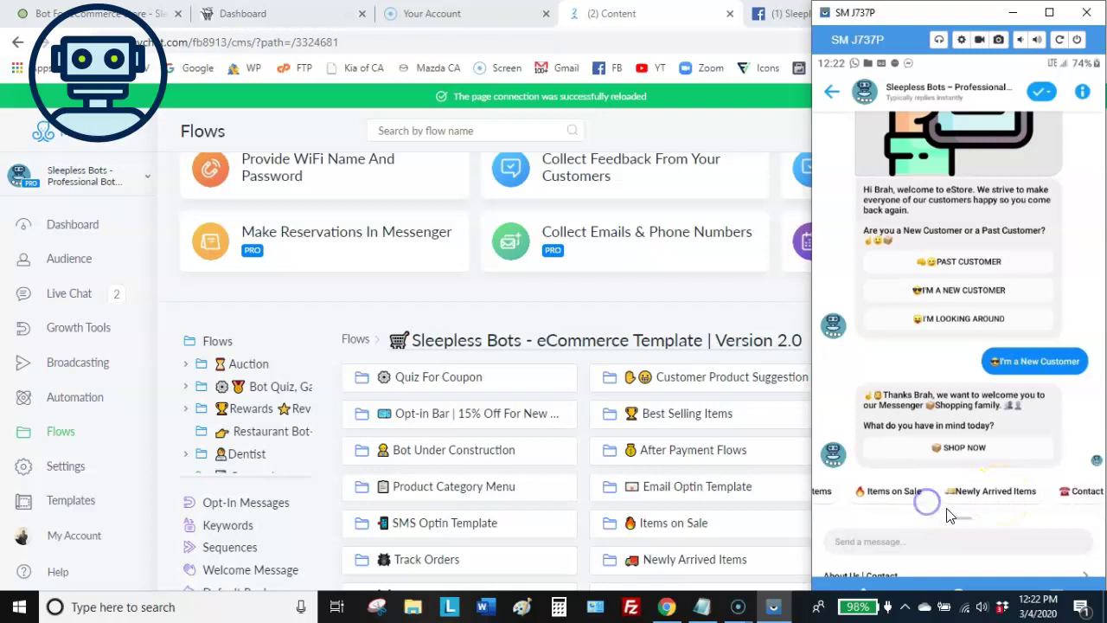
left_click_drag(1003, 497, 928, 495)
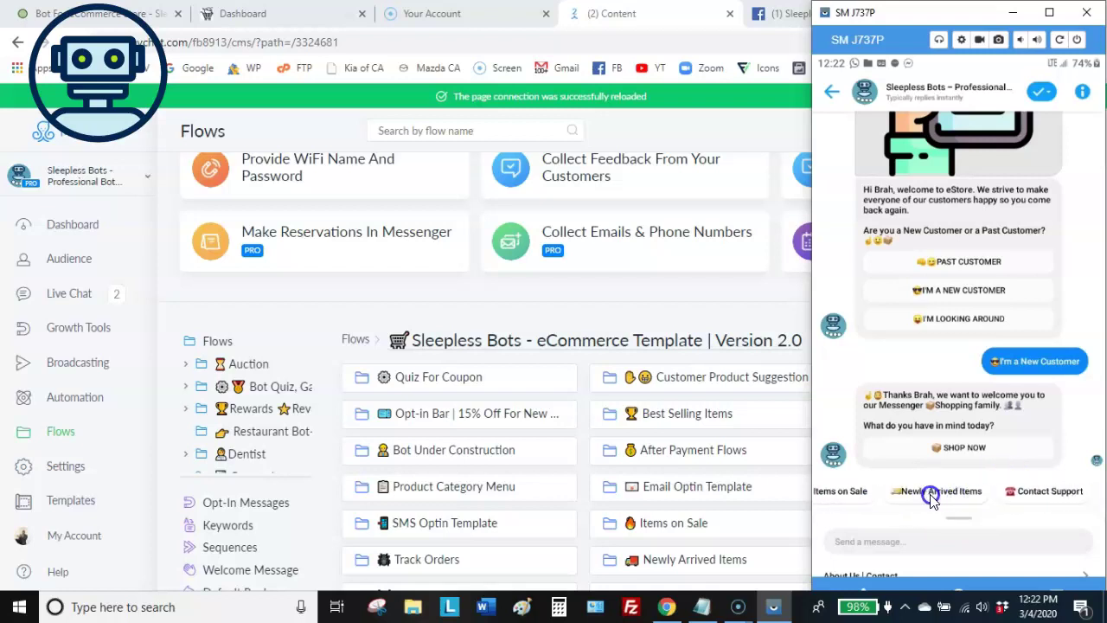
left_click_drag(1001, 497, 949, 493)
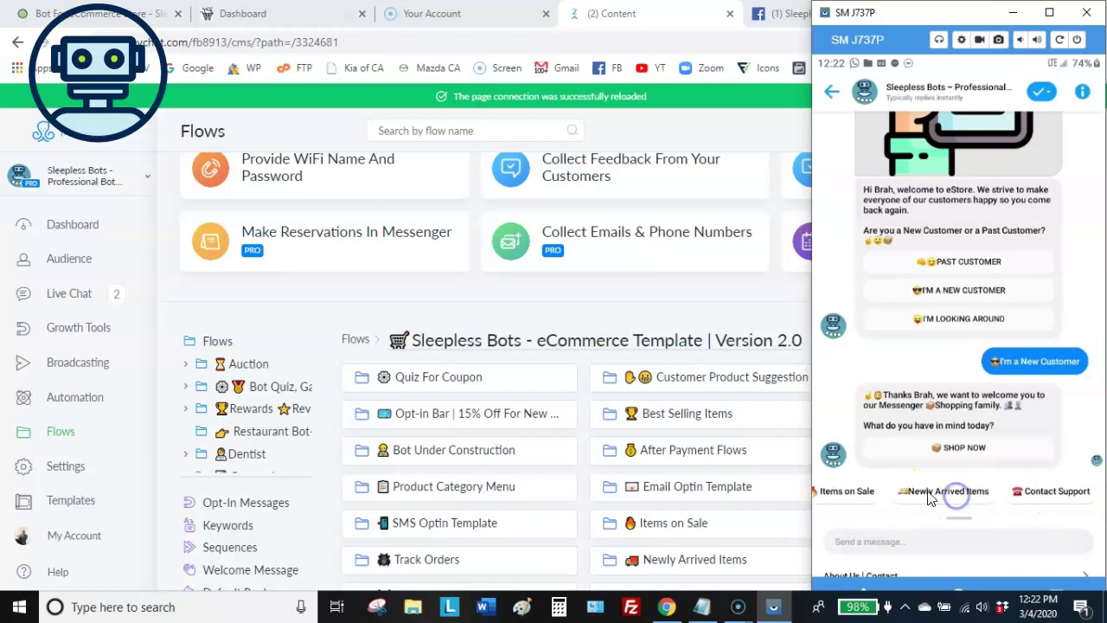
left_click_drag(870, 493, 946, 492)
left_click_drag(873, 494, 934, 494)
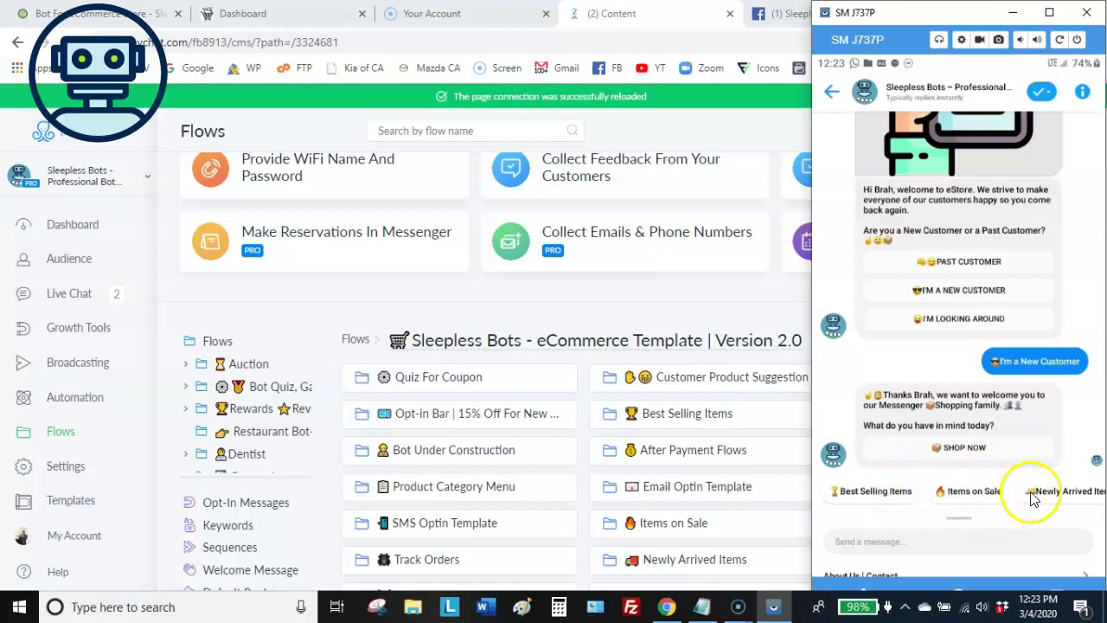
Choose Shop Now to bring up the bot's computer products carousel
left_click(956, 449)
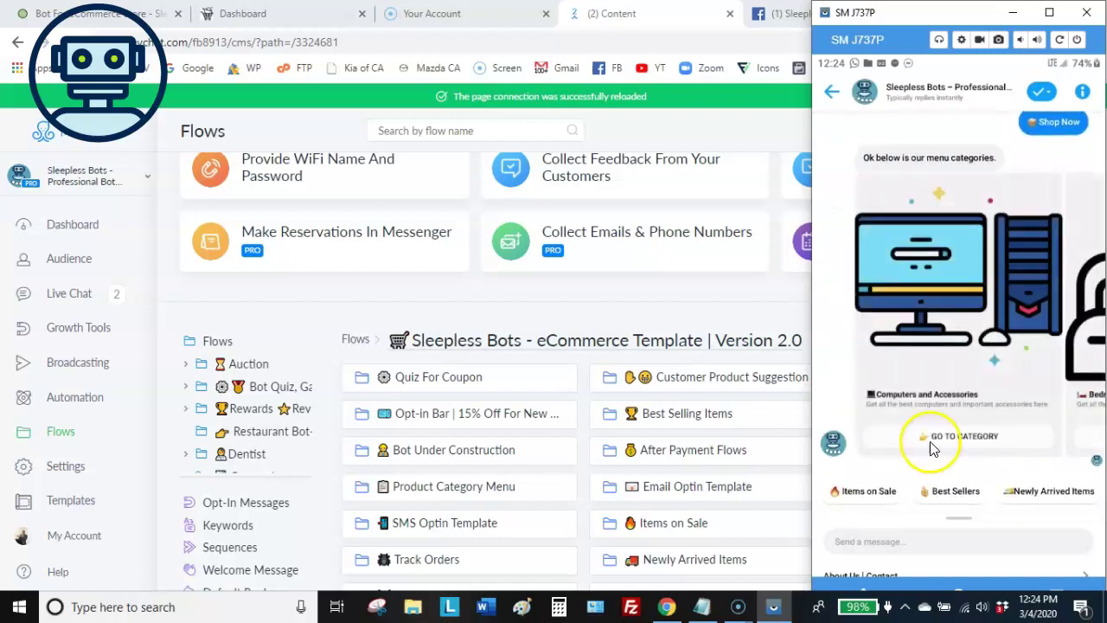
left_click_drag(1063, 331, 1081, 329)
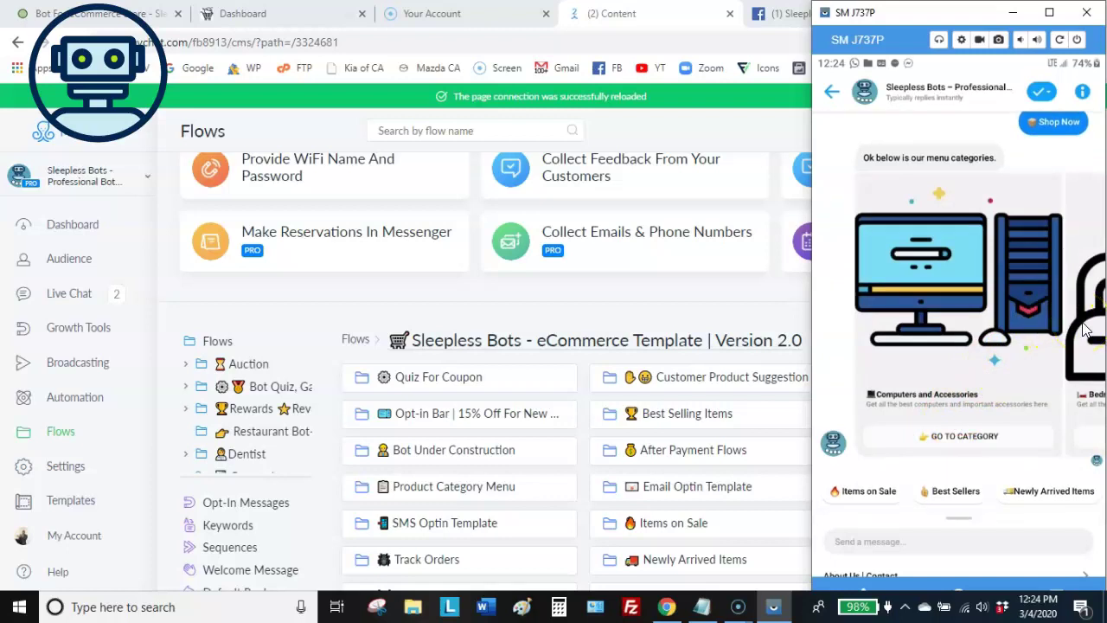
scroll(1085, 330, "right", 5)
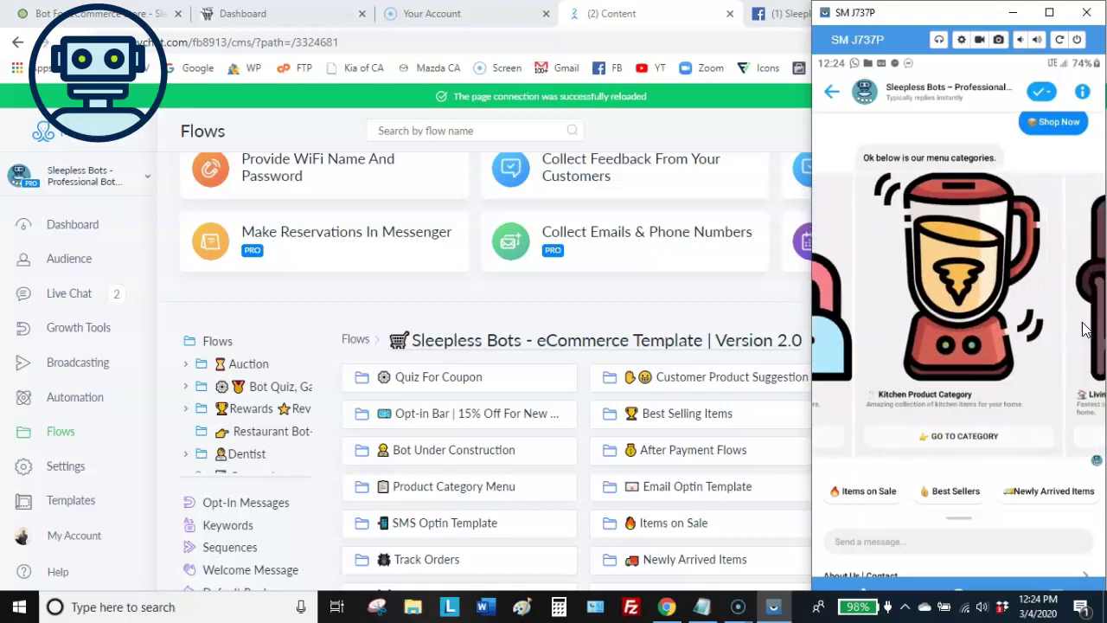
scroll(1086, 330, "left", 5)
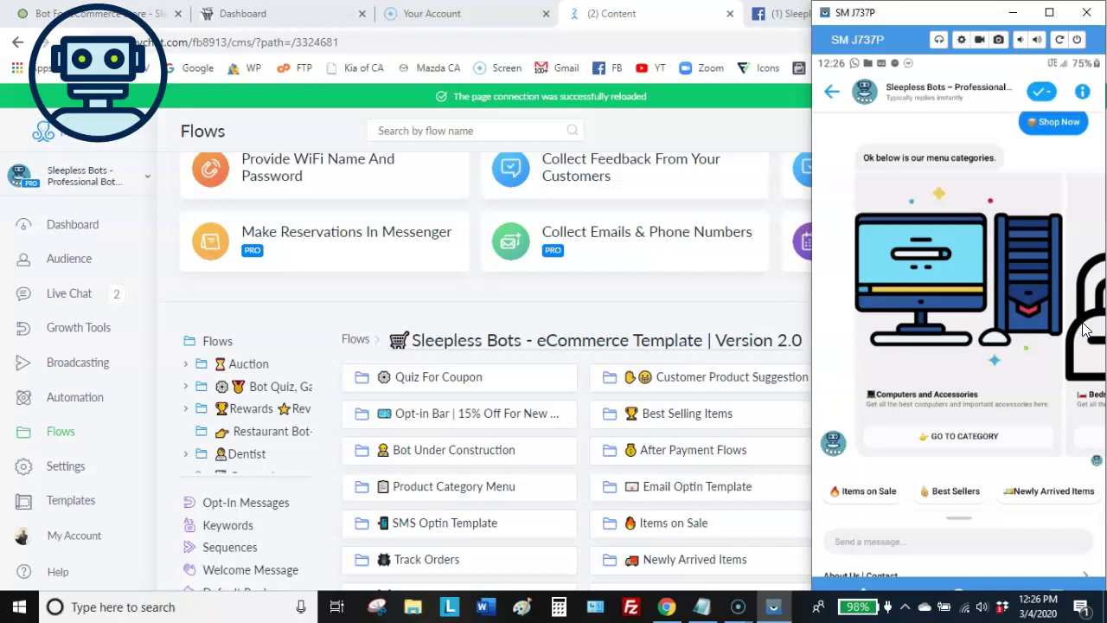
Swipe the carousel past the 15 Inch Dell Venero Laptop to the $350 RX1000 Canon Projector
scroll(1086, 328, "right", 5)
scroll(1085, 328, "left", 4)
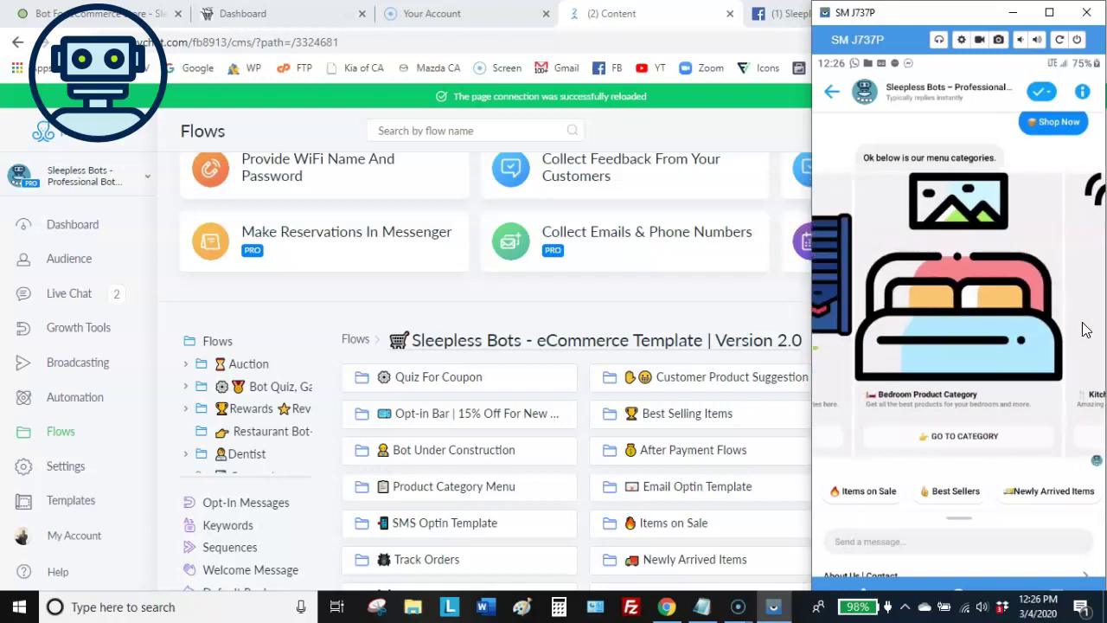
scroll(1085, 329, "left", 1)
scroll(1086, 329, "right", 1)
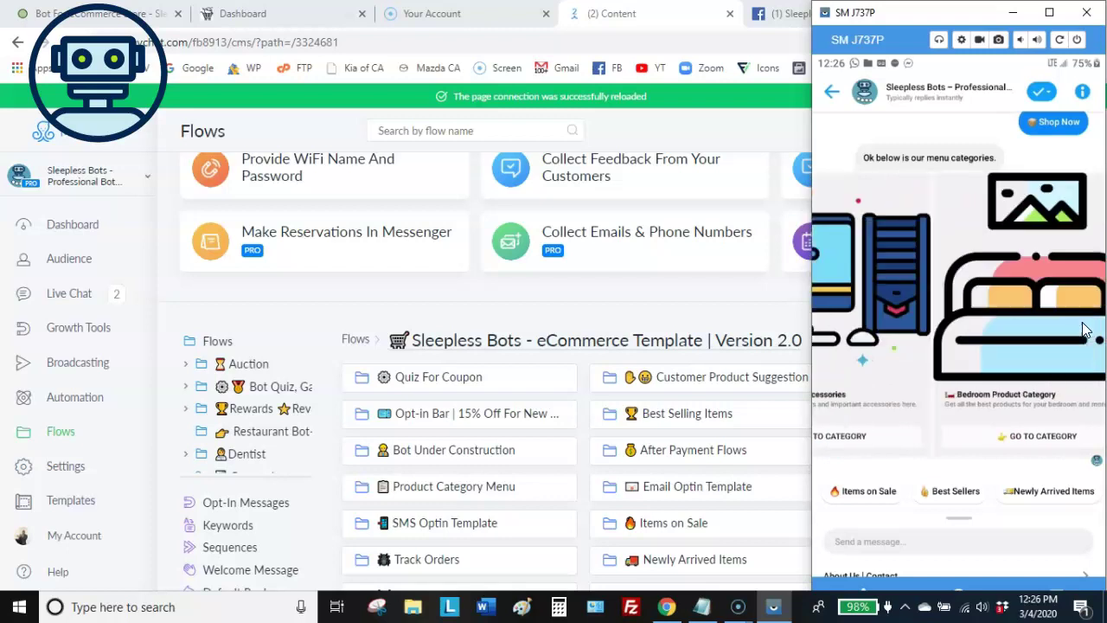
scroll(1086, 329, "right", 1)
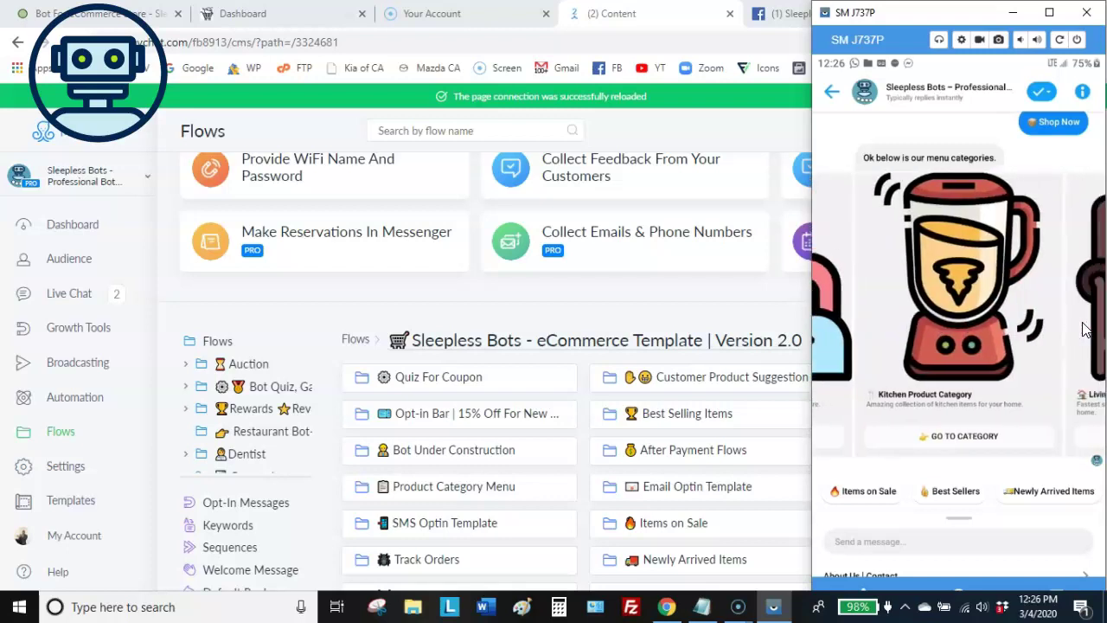
scroll(1086, 329, "left", 1)
scroll(1085, 328, "left", 1)
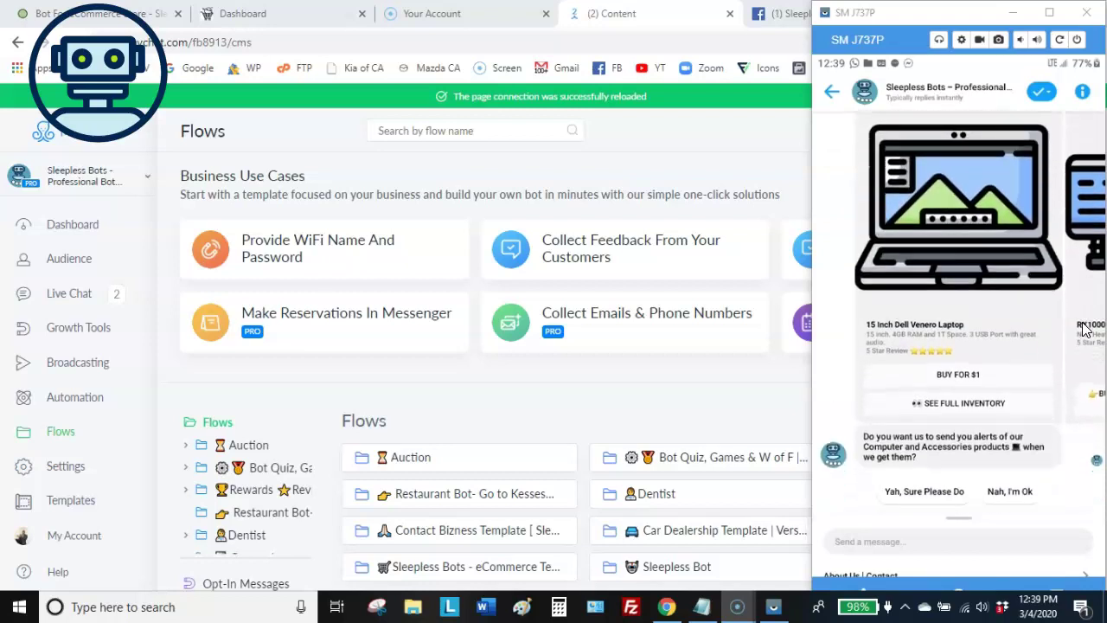
scroll(1084, 328, "right", 3)
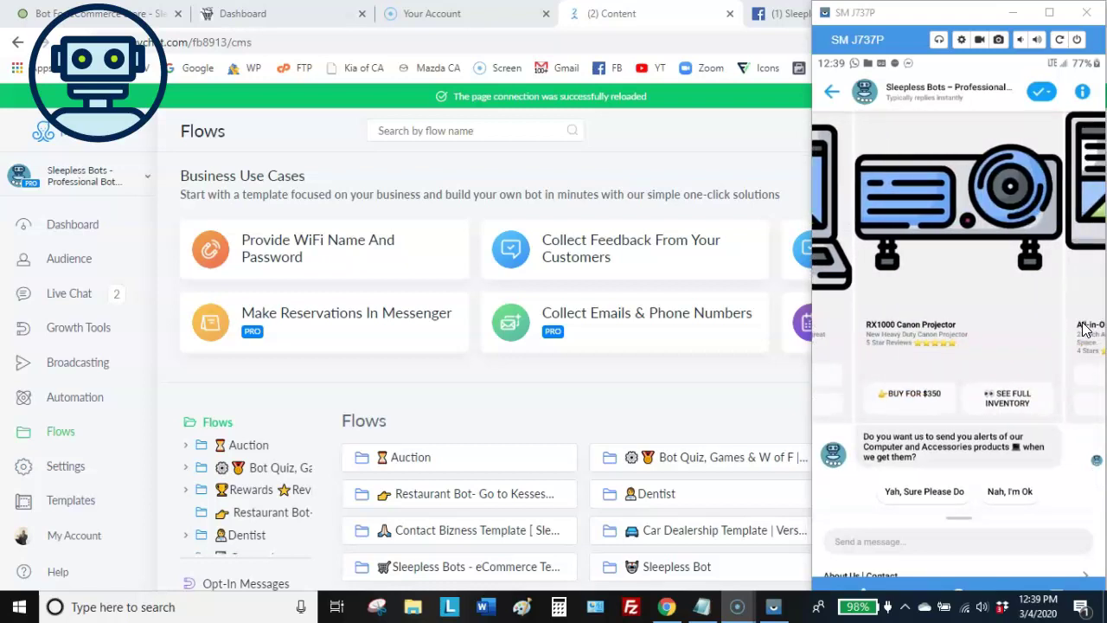
scroll(1084, 328, "right", 3)
scroll(1083, 329, "left", 3)
scroll(1084, 329, "left", 3)
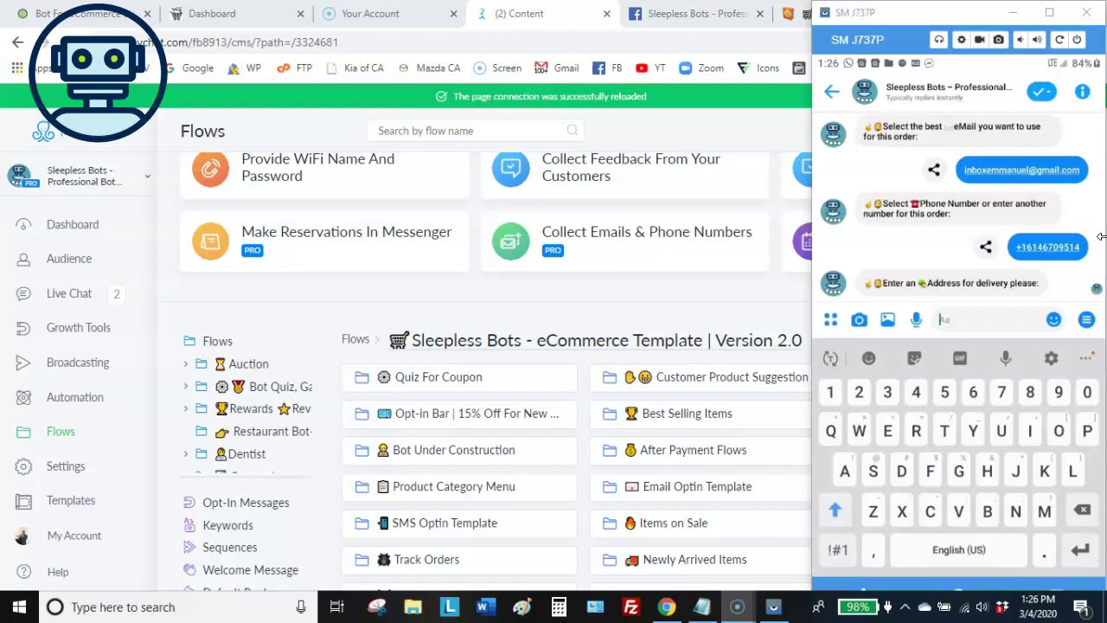
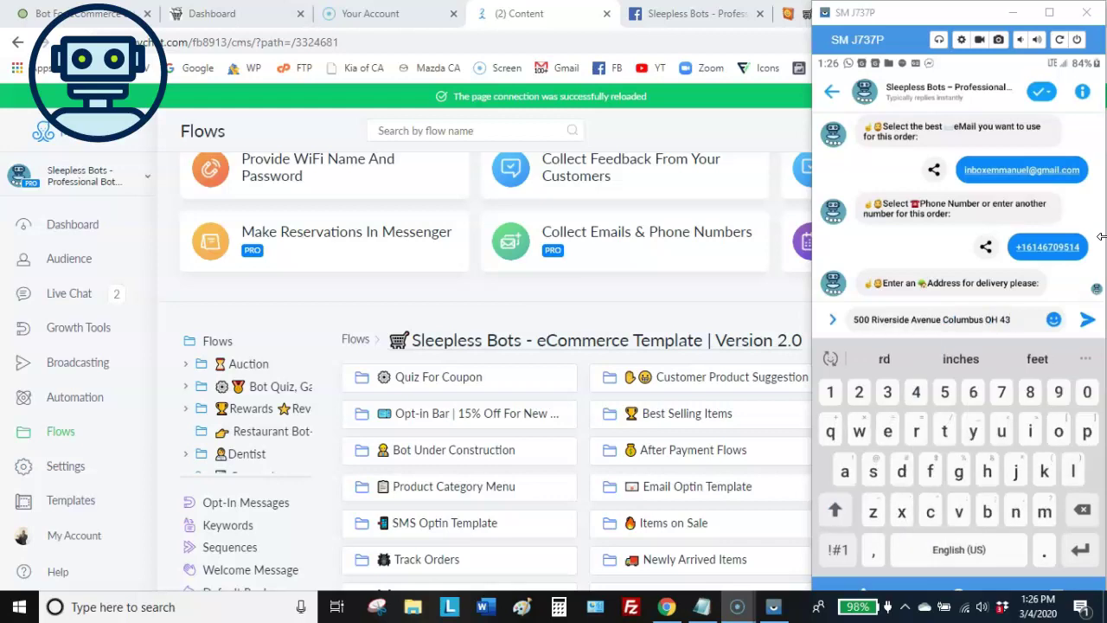
Send the bot the customer's delivery address: street, city, state and ZIP code
key("Return")
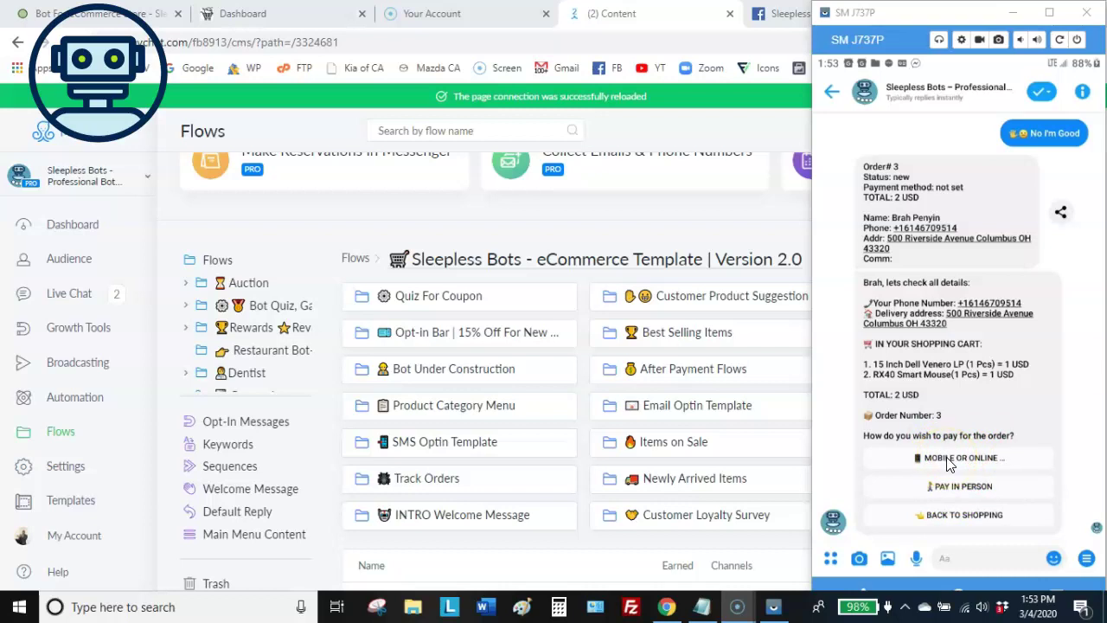
Choose Mobile or Online payment and launch Pay with PayPal for the $2.00 order
left_click(949, 465)
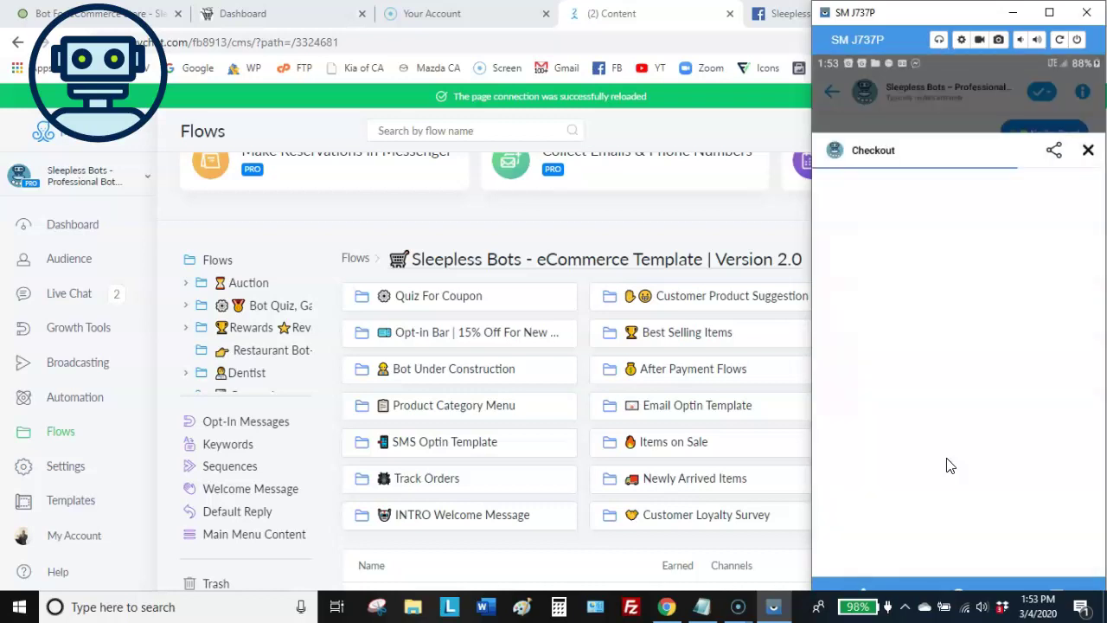
left_click_drag(946, 458, 934, 366)
scroll(939, 419, "down", 1)
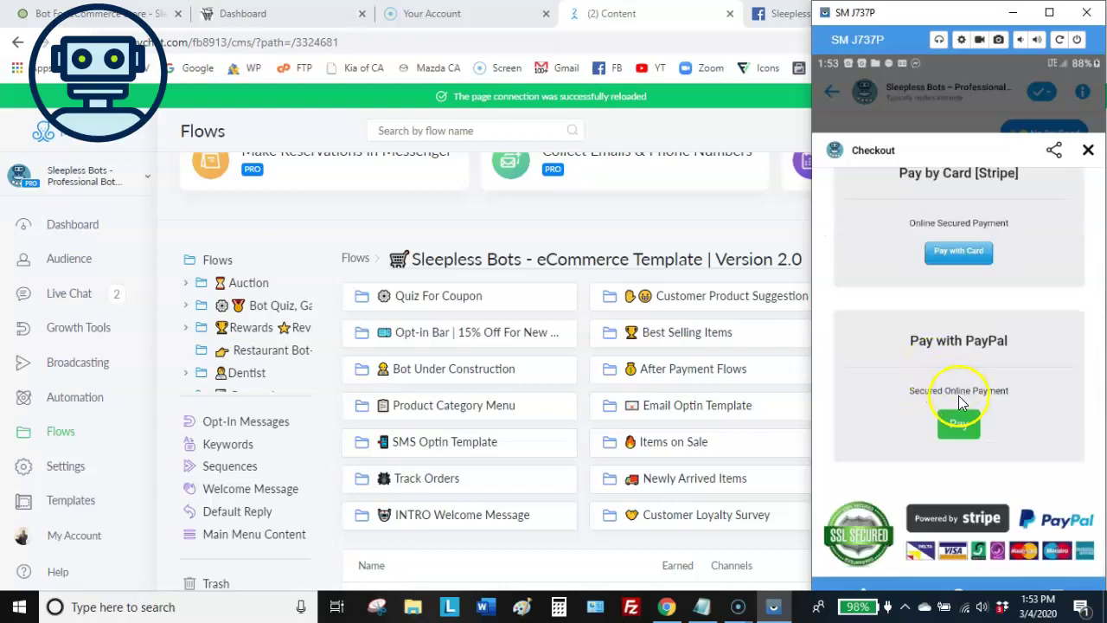
left_click(956, 423)
left_click(960, 428)
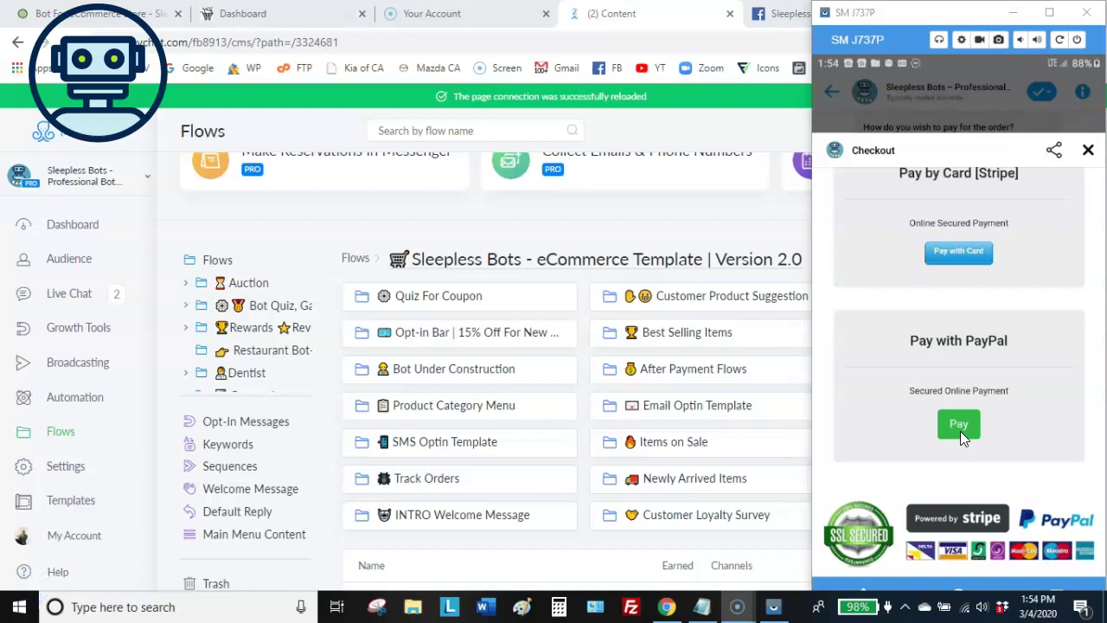
left_click(960, 425)
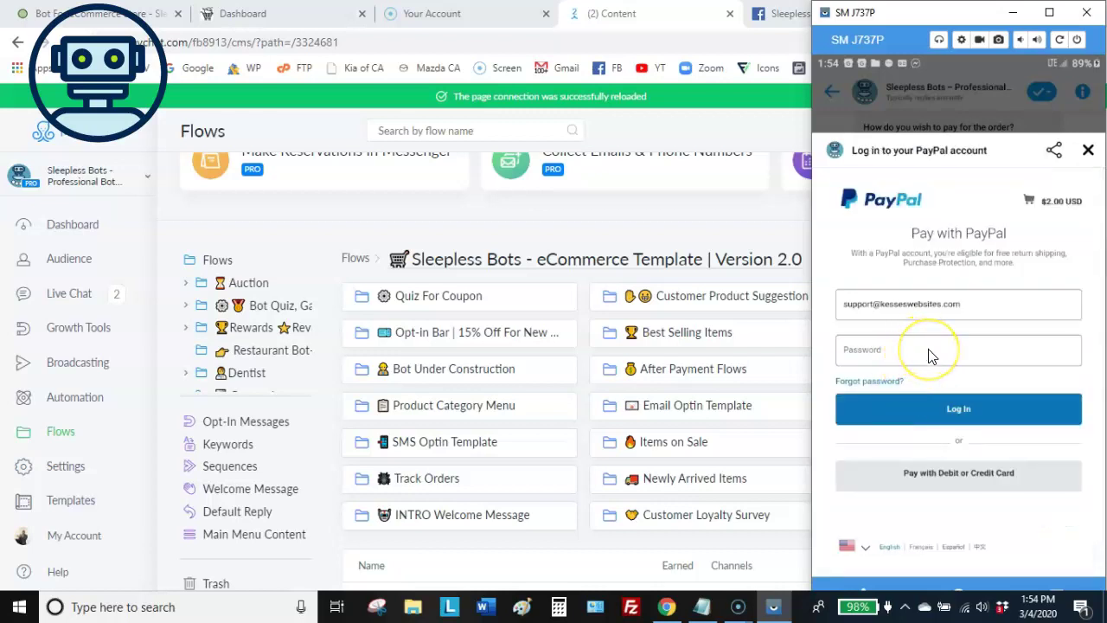
Log in to PayPal with the saved autofilled account to reach the payment review page
left_click(930, 353)
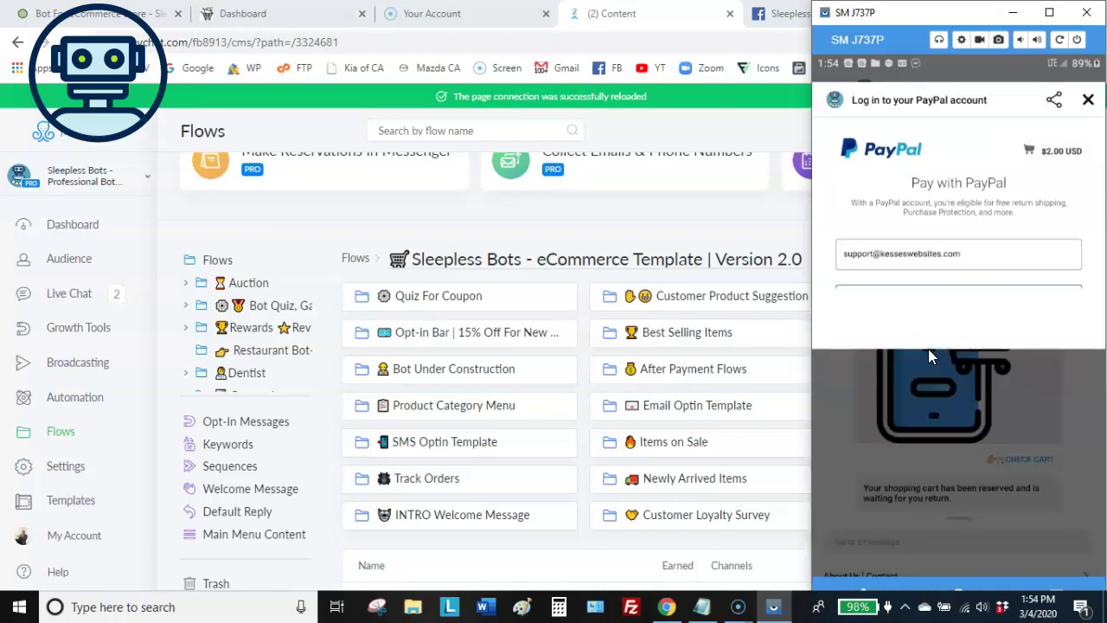
left_click(922, 292)
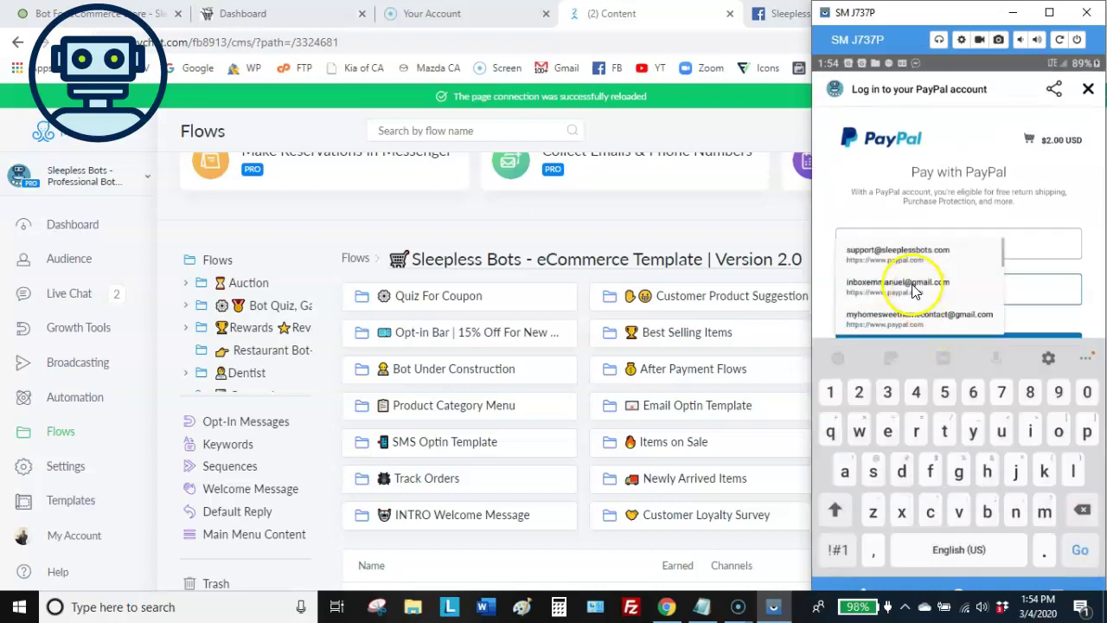
scroll(924, 278, "down", 3)
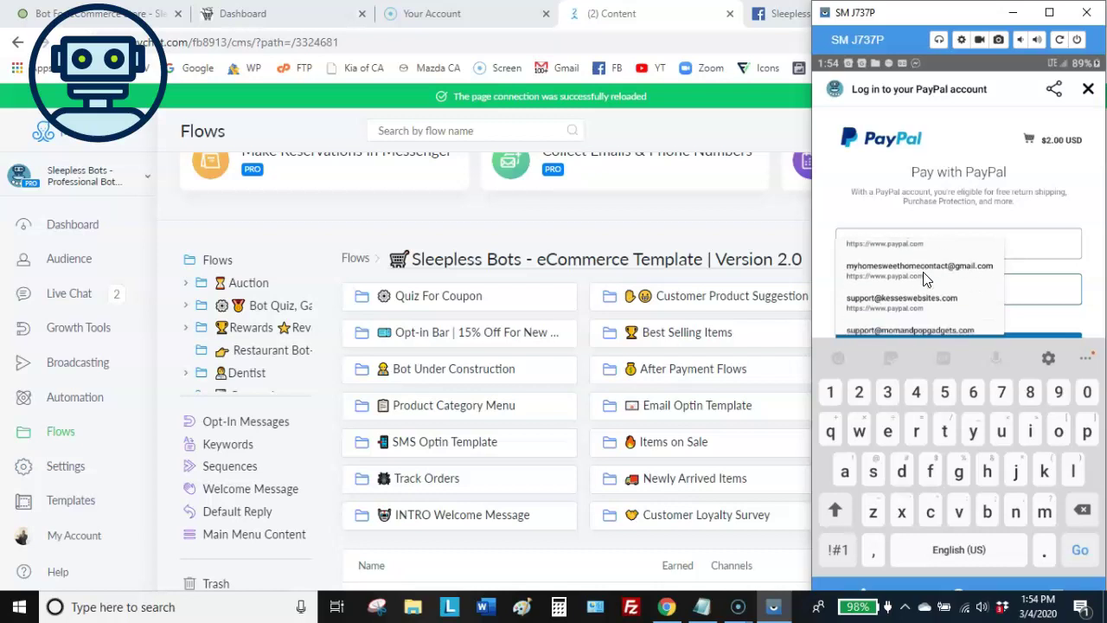
left_click(924, 278)
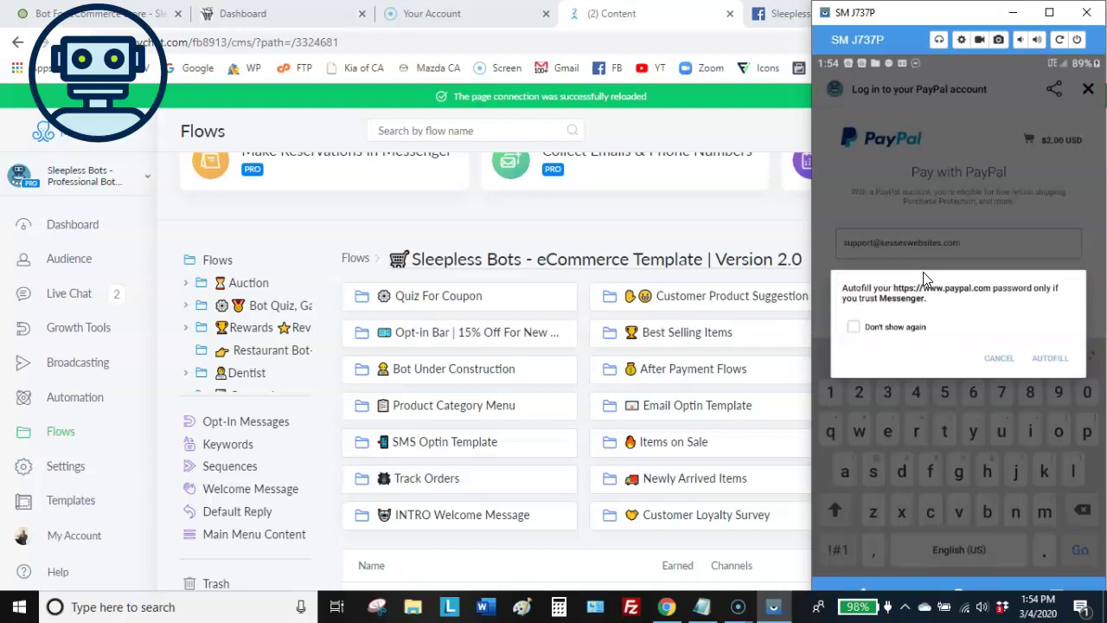
scroll(925, 279, "down", 1)
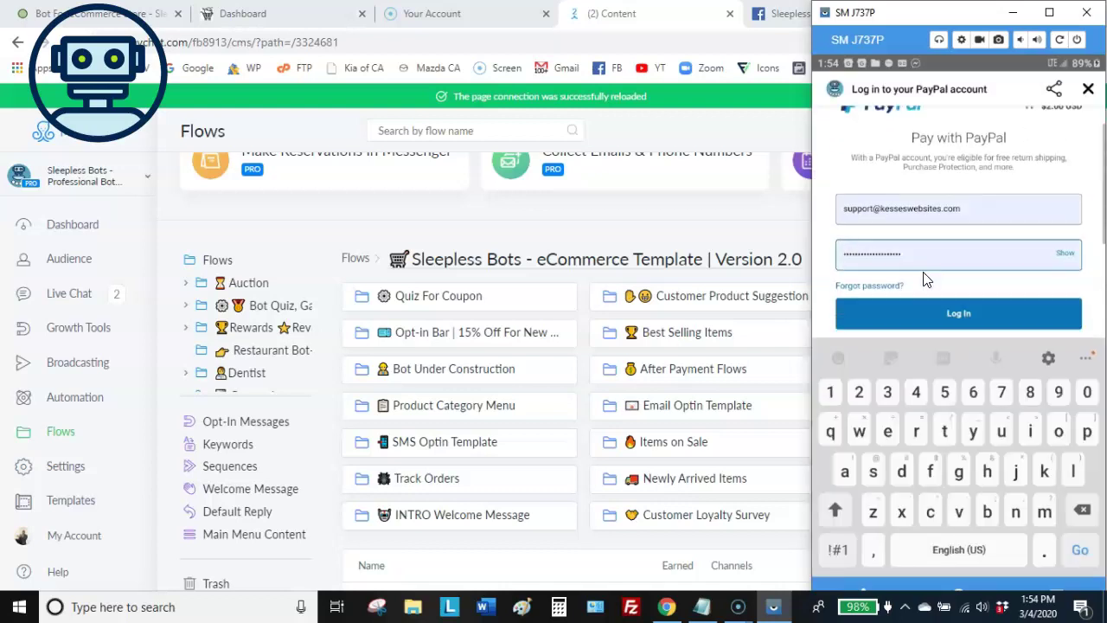
key("Return")
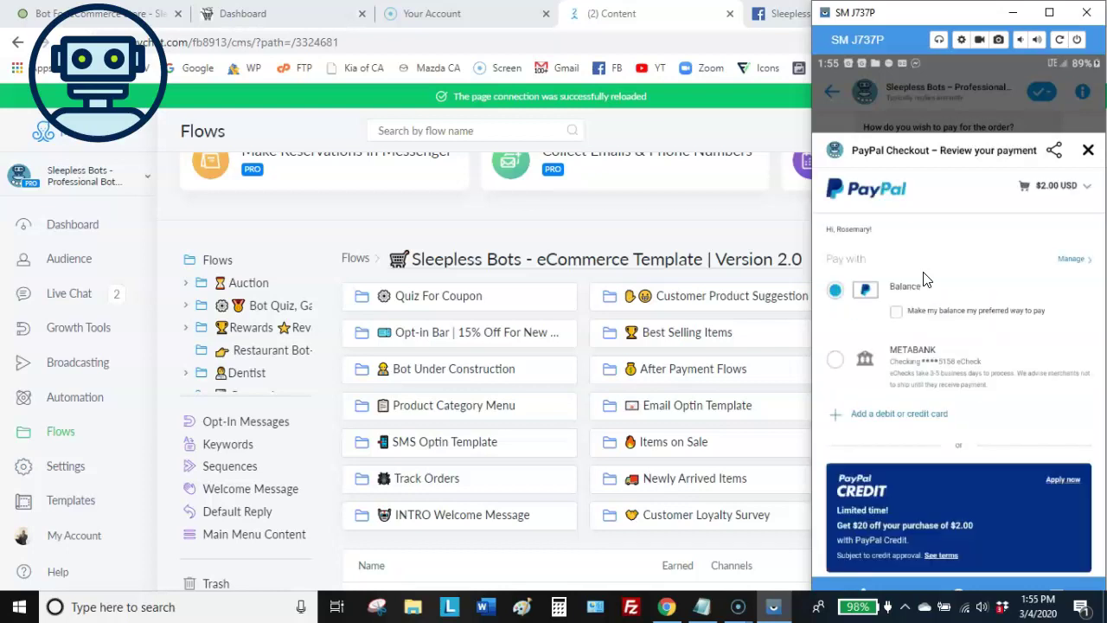
Pay the $2.00 USD order from the PayPal Balance with Pay Now
scroll(923, 278, "down", 2)
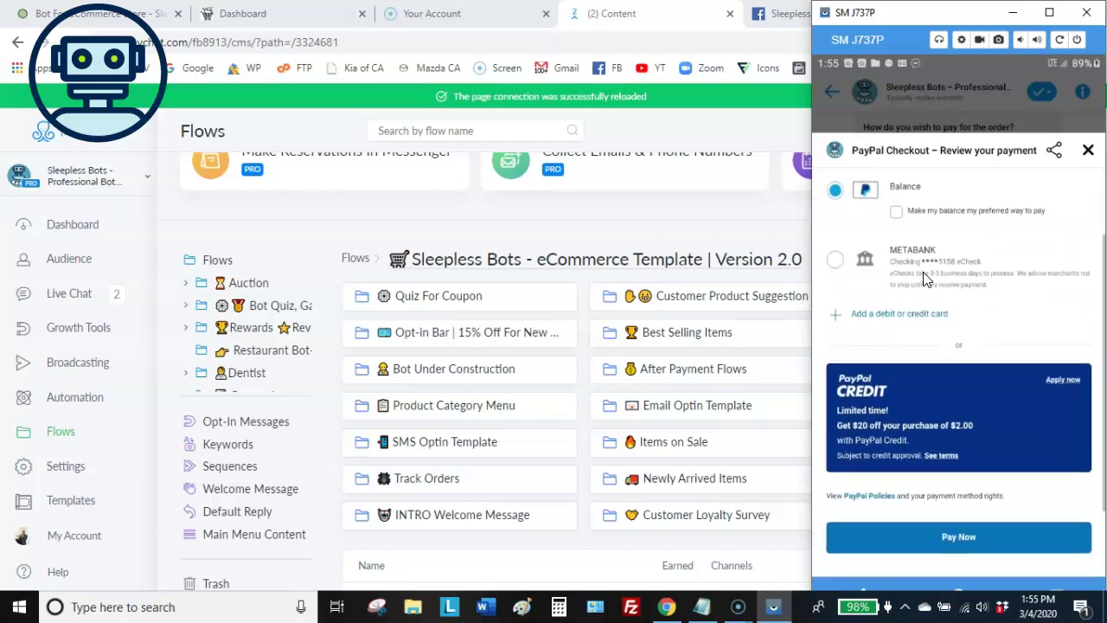
left_click(923, 278)
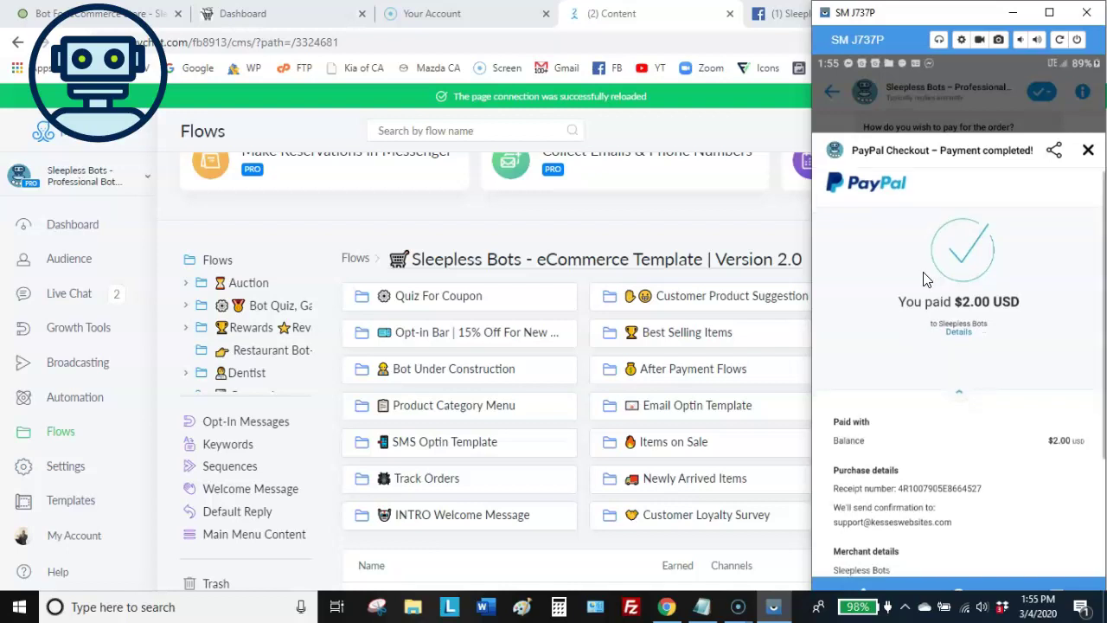
Scroll through the PayPal receipt and the chat's paid-order, congratulations and empty-cart messages
scroll(923, 278, "down", 2)
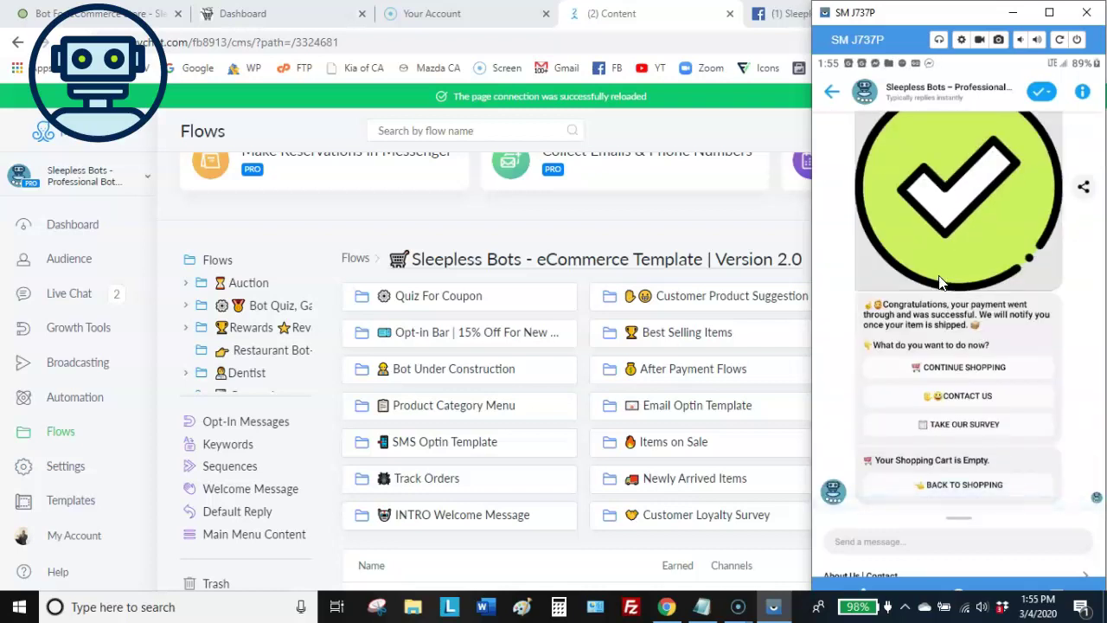
scroll(941, 281, "up", 2)
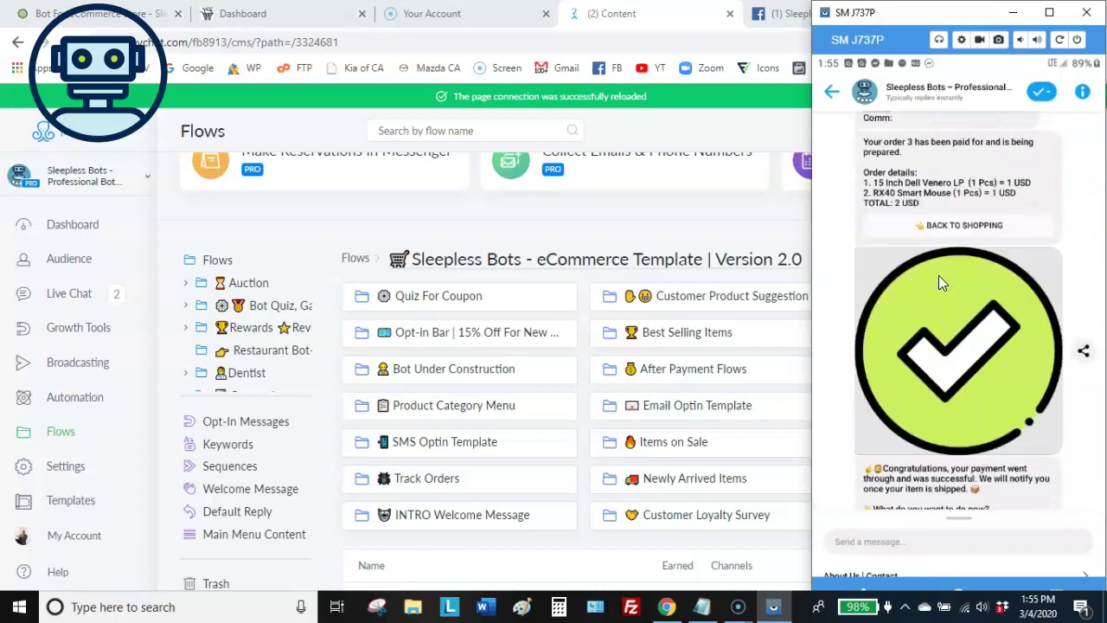
scroll(938, 275, "up", 2)
scroll(938, 276, "down", 1)
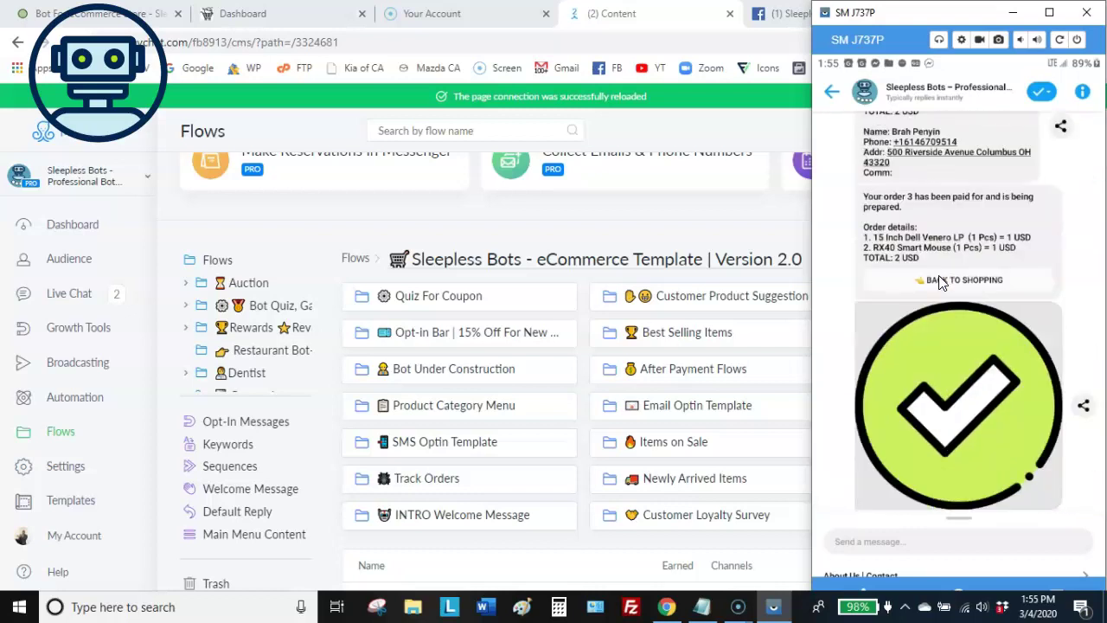
scroll(938, 281, "down", 3)
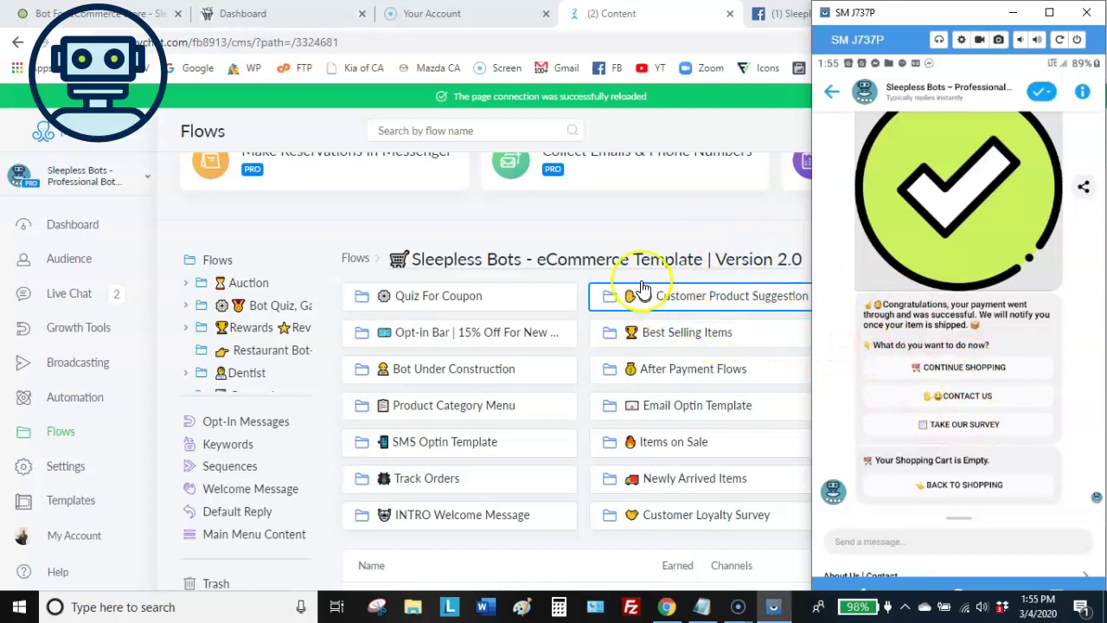
left_click(642, 227)
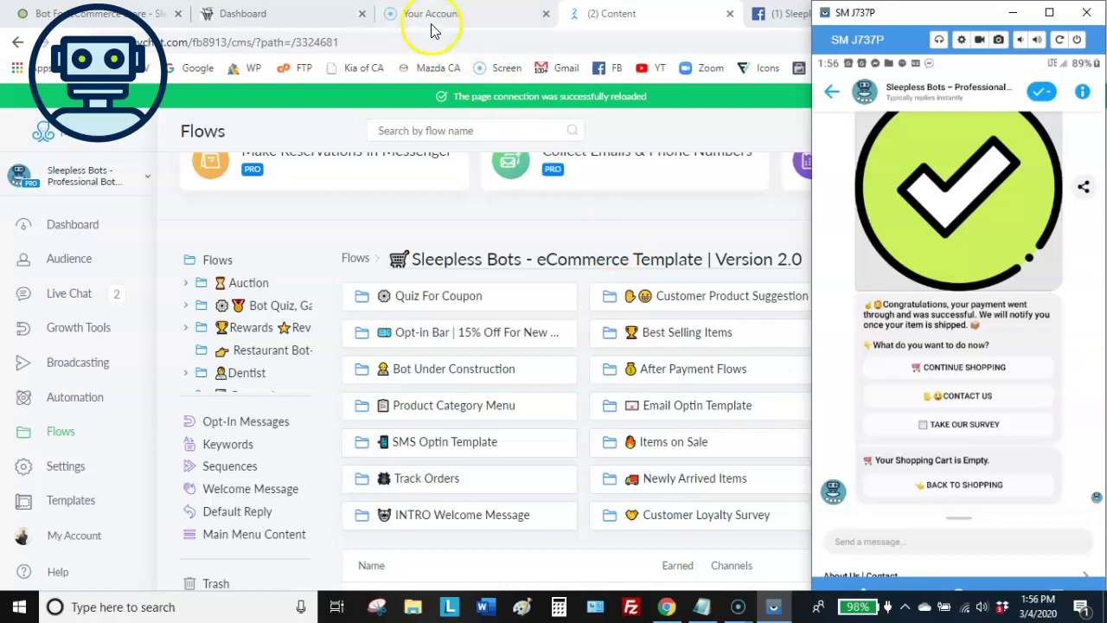
Open PayBot's Orders list and reload it so paid PayPal order 3 appears
left_click(325, 19)
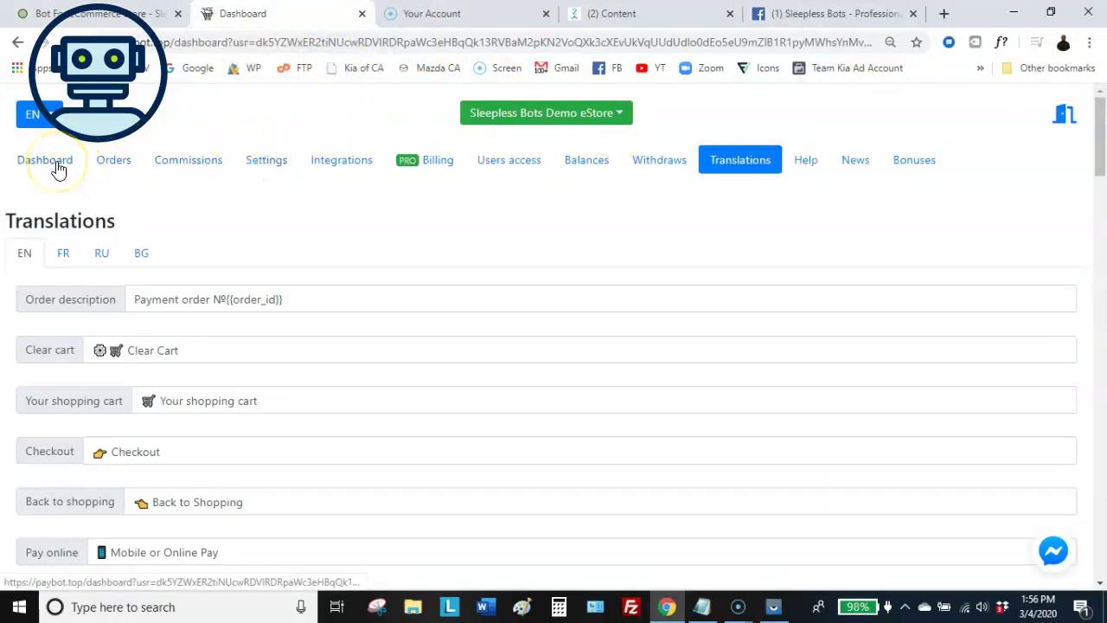
left_click(108, 162)
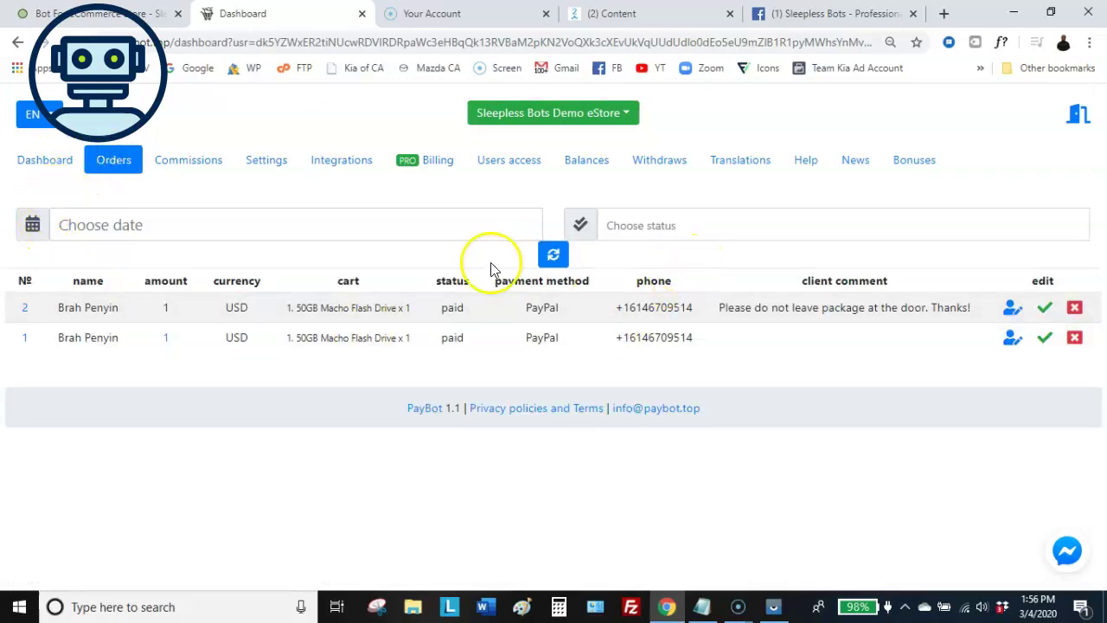
left_click(558, 262)
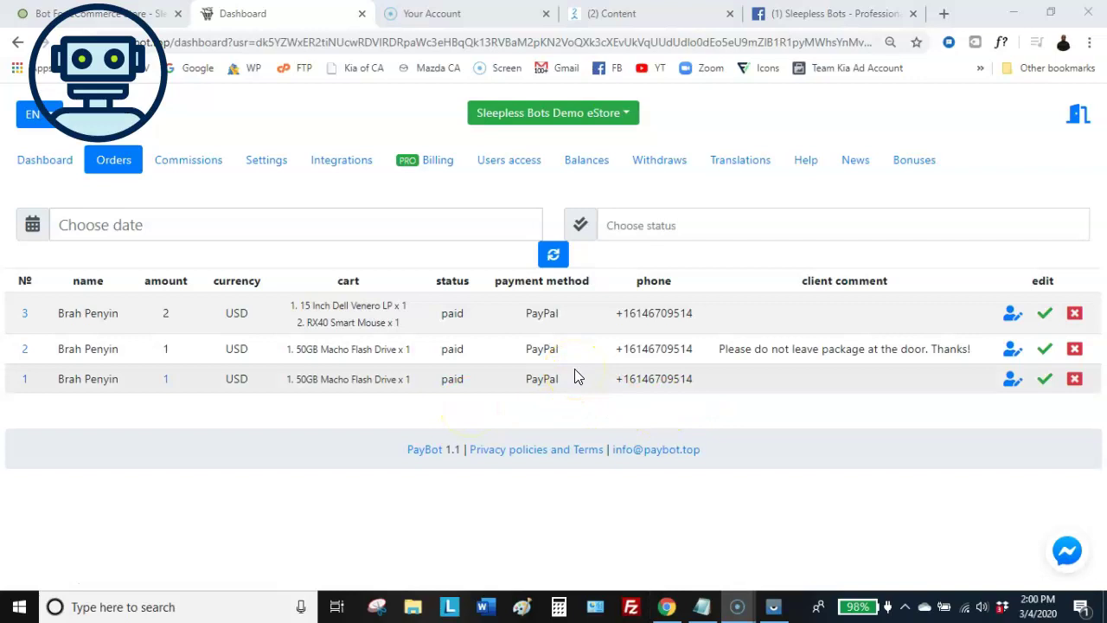
left_click(574, 385)
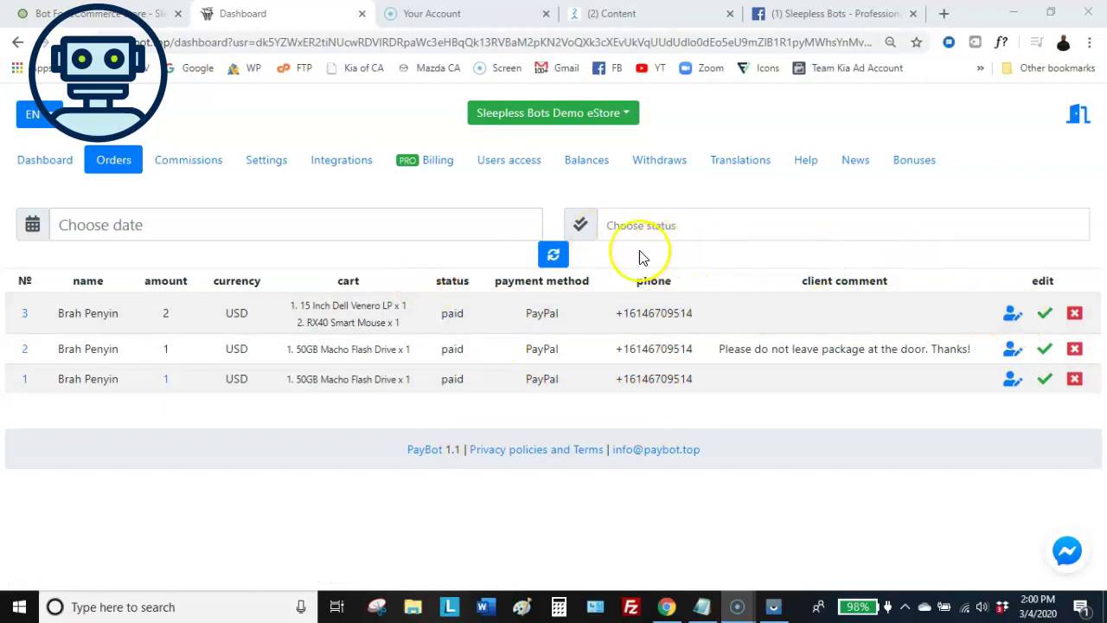
left_click(210, 224)
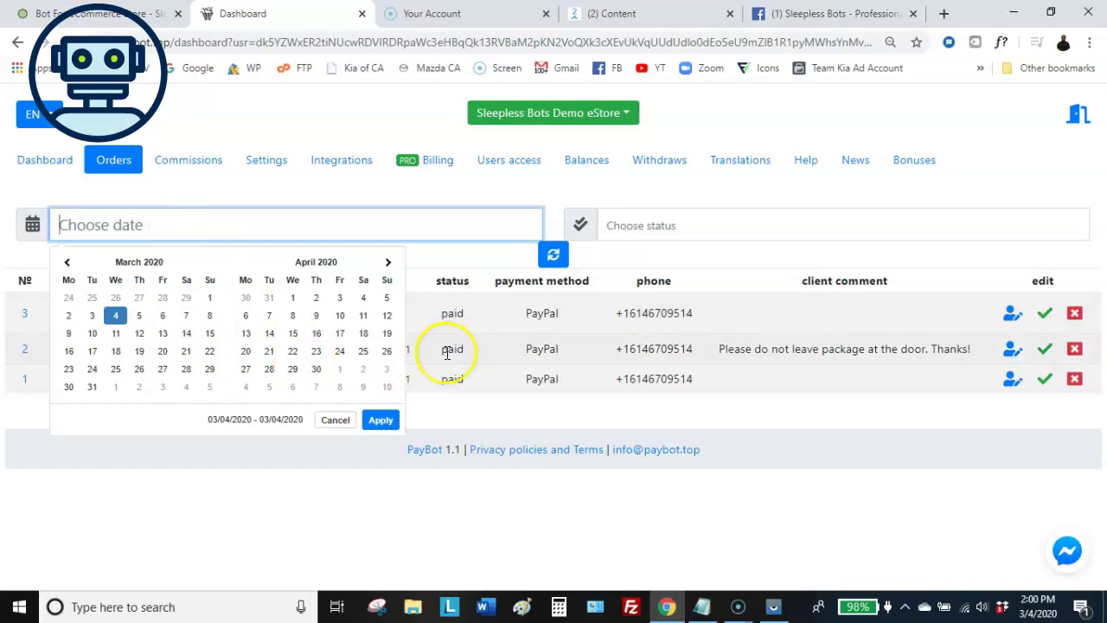
left_click(489, 511)
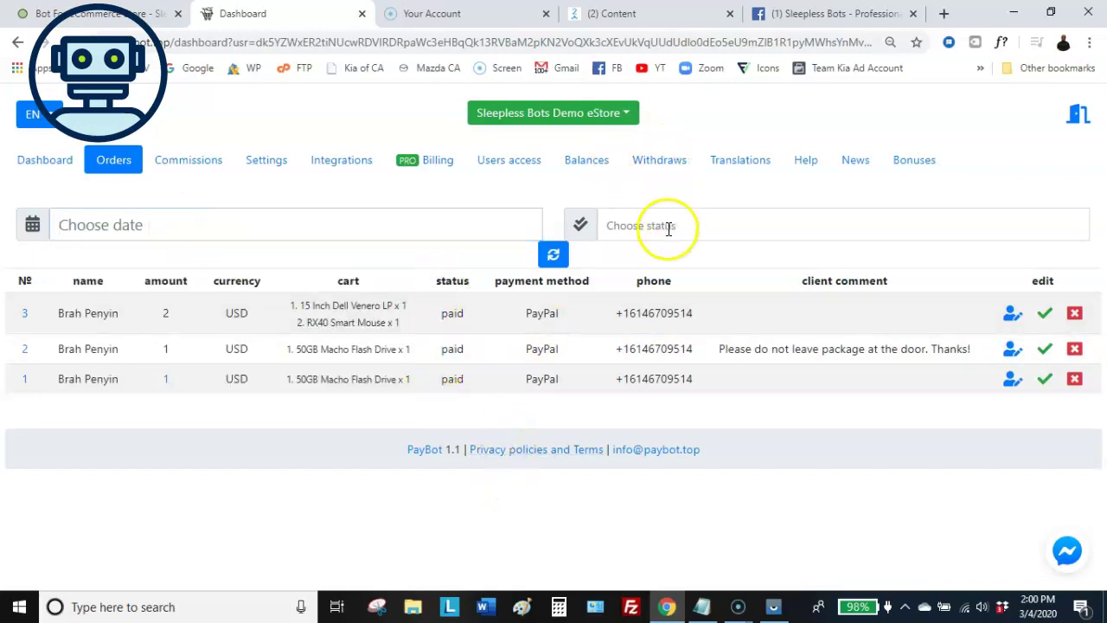
left_click(665, 226)
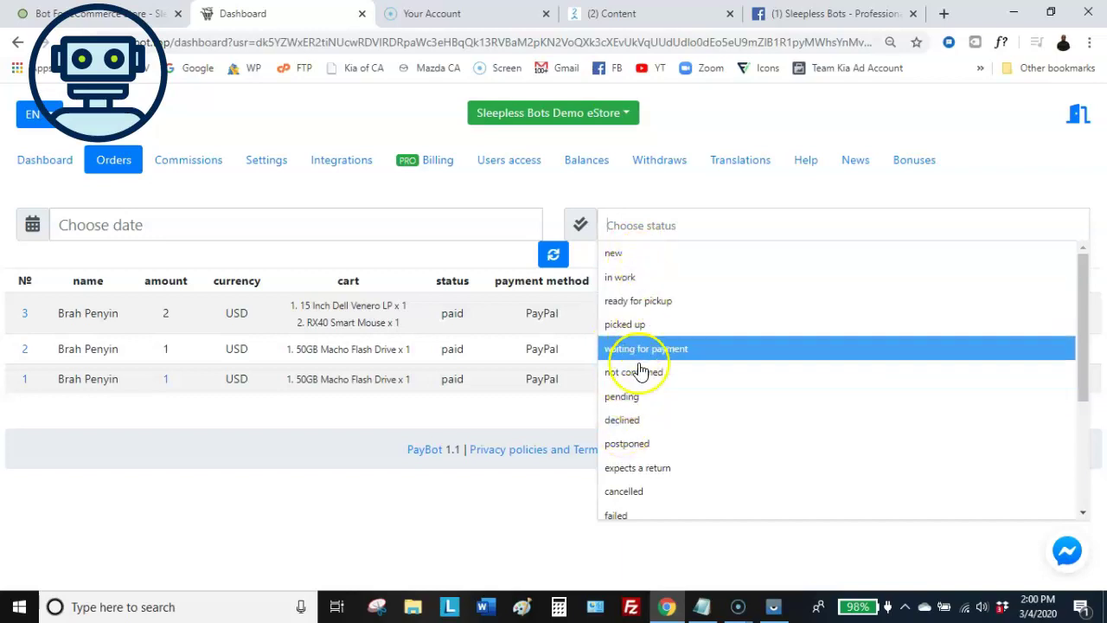
scroll(640, 358, "down", 3)
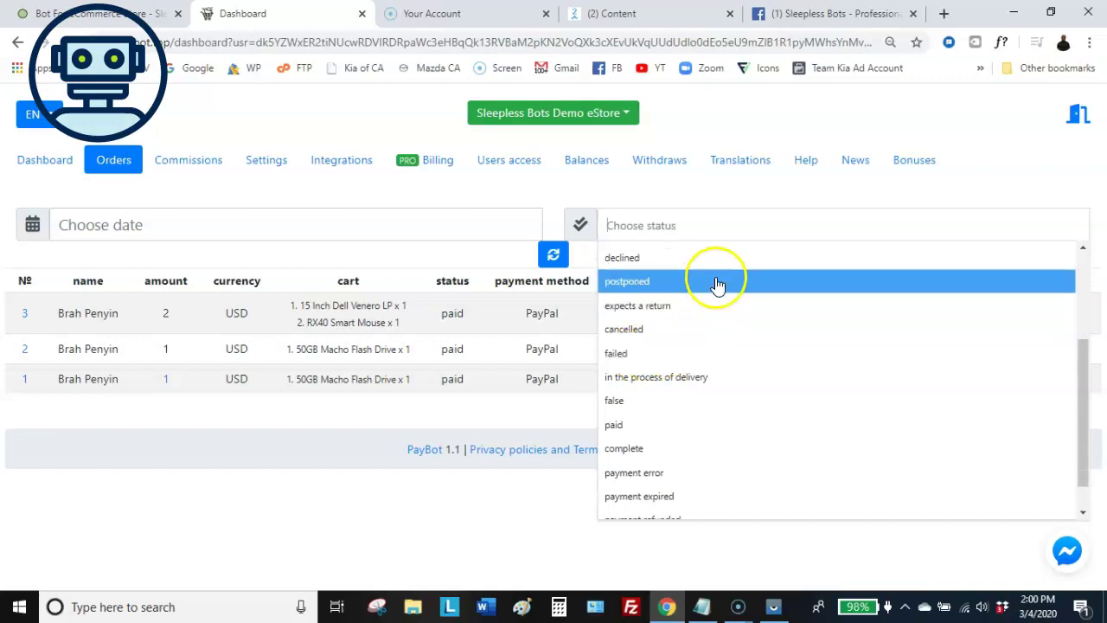
left_click(557, 410)
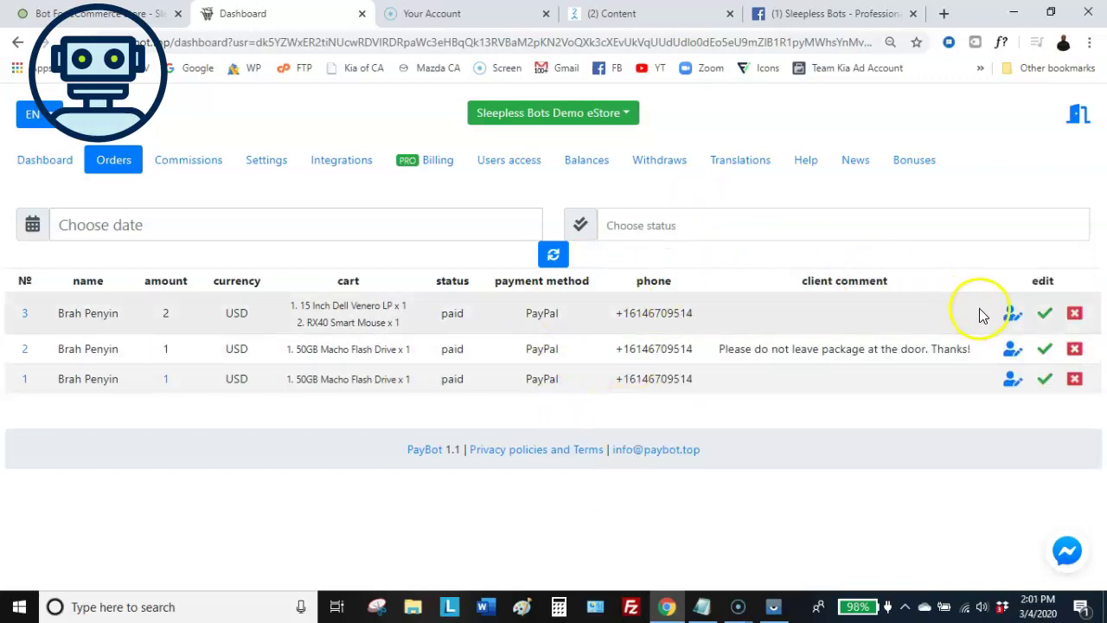
Set order 3's status to 'in the process of delivery' with Notify customer on, and save
left_click(1012, 313)
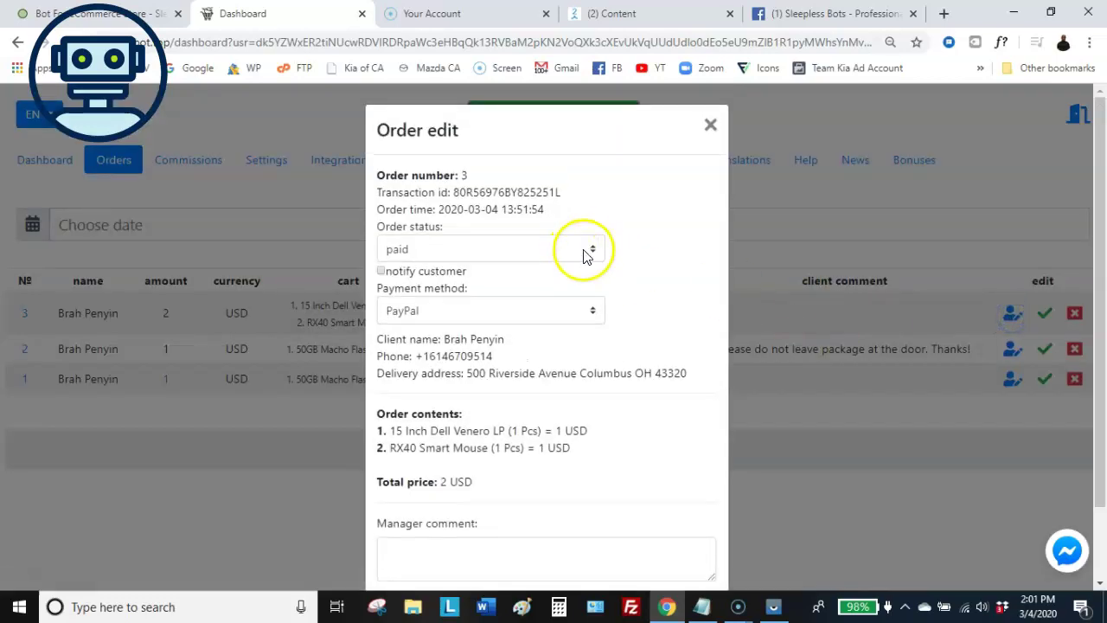
scroll(590, 244, "down", 1)
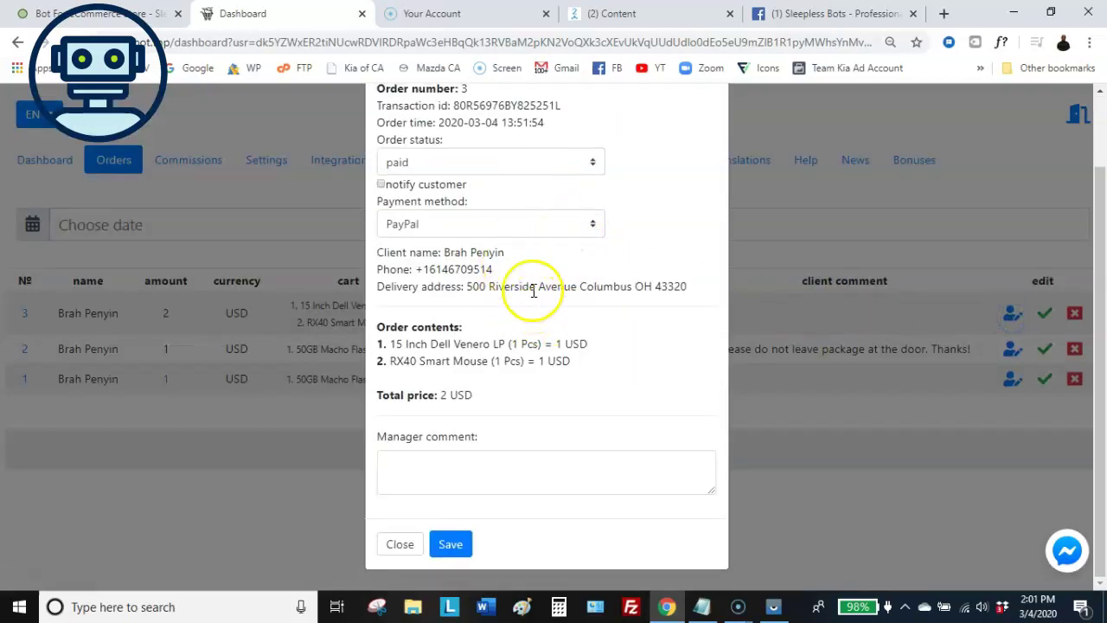
scroll(522, 287, "up", 1)
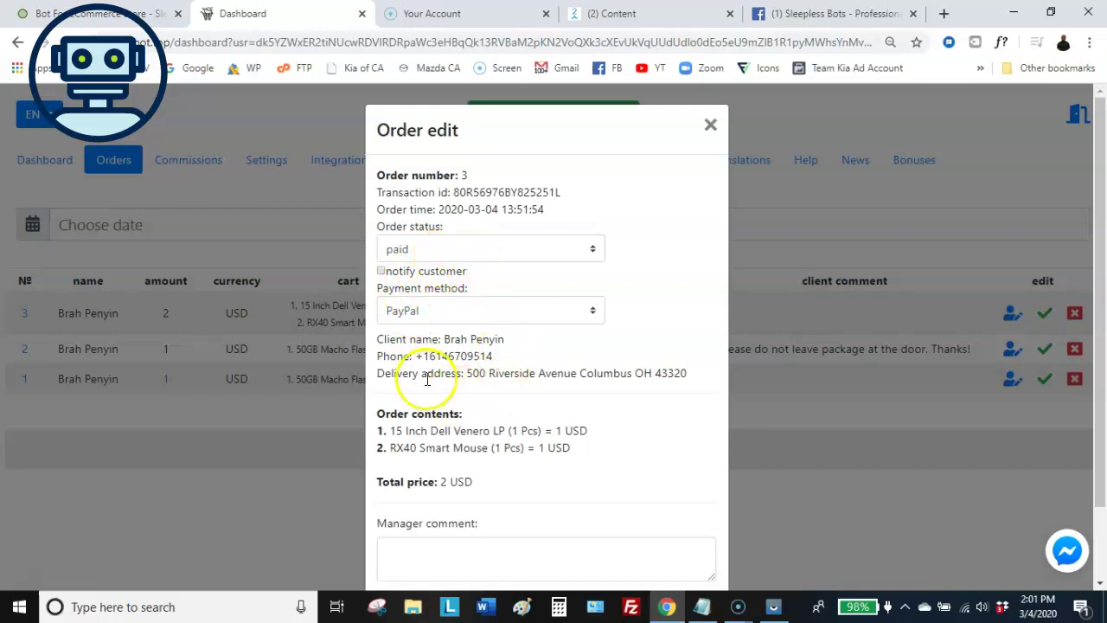
scroll(407, 372, "down", 1)
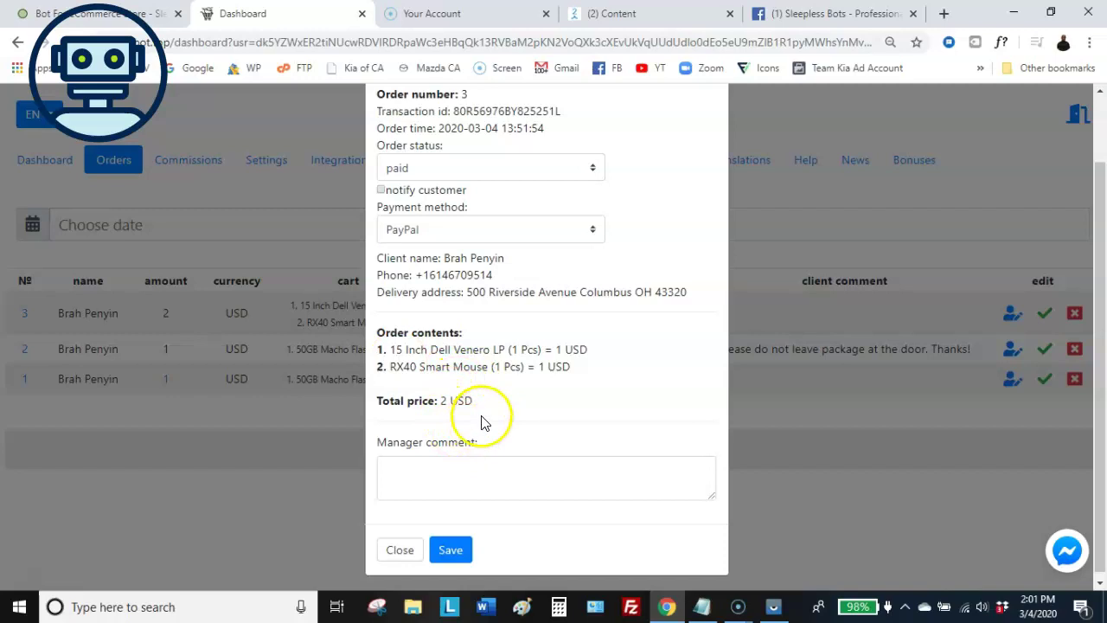
scroll(482, 415, "up", 1)
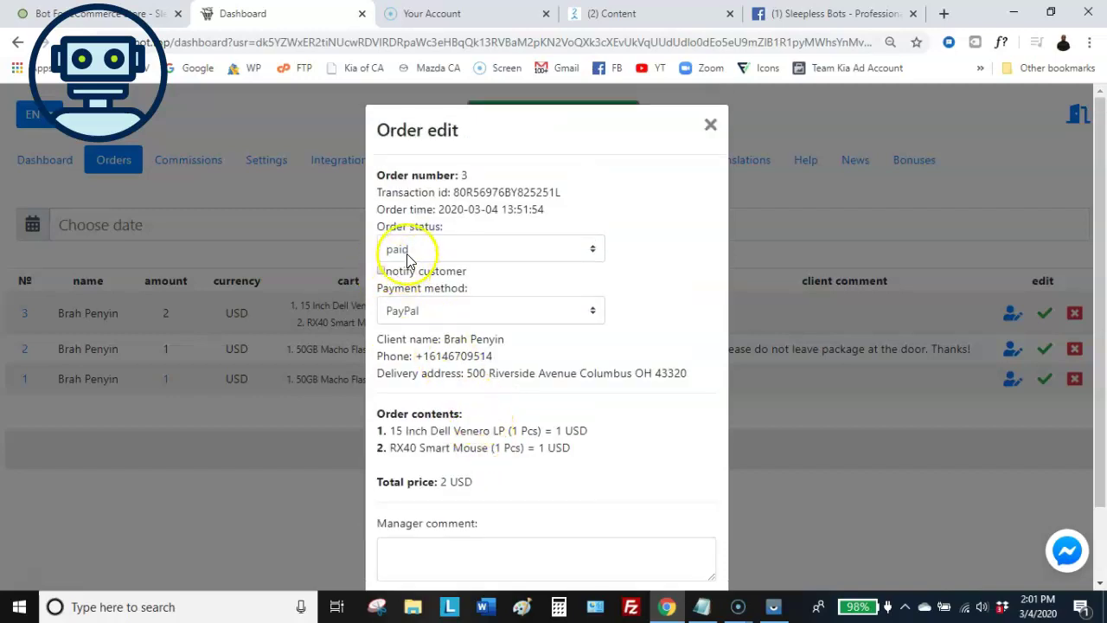
left_click(439, 258)
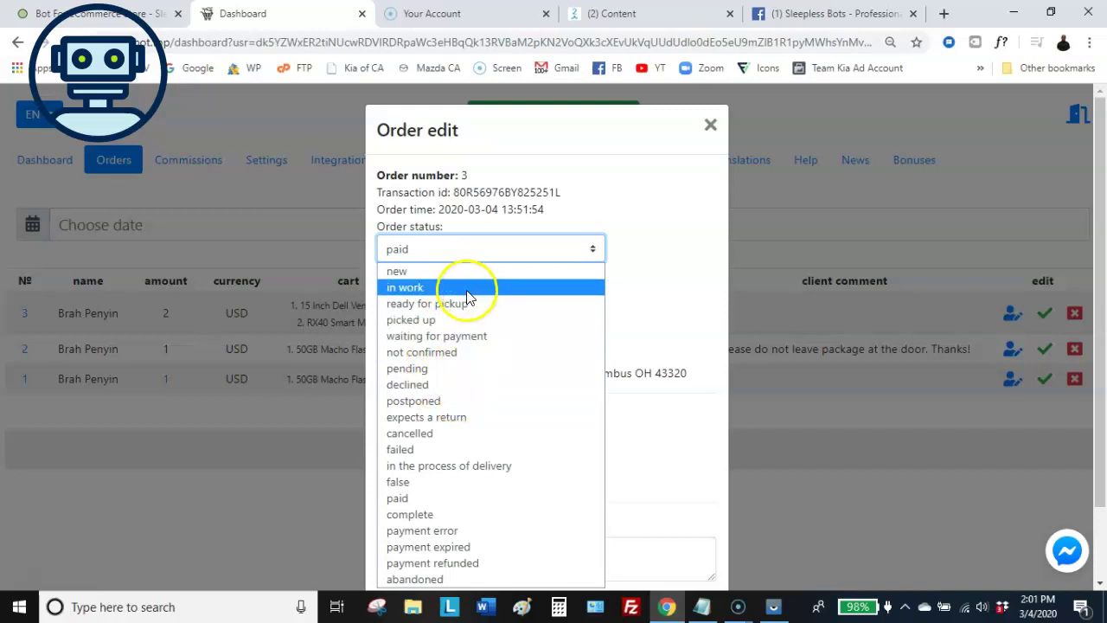
left_click(424, 472)
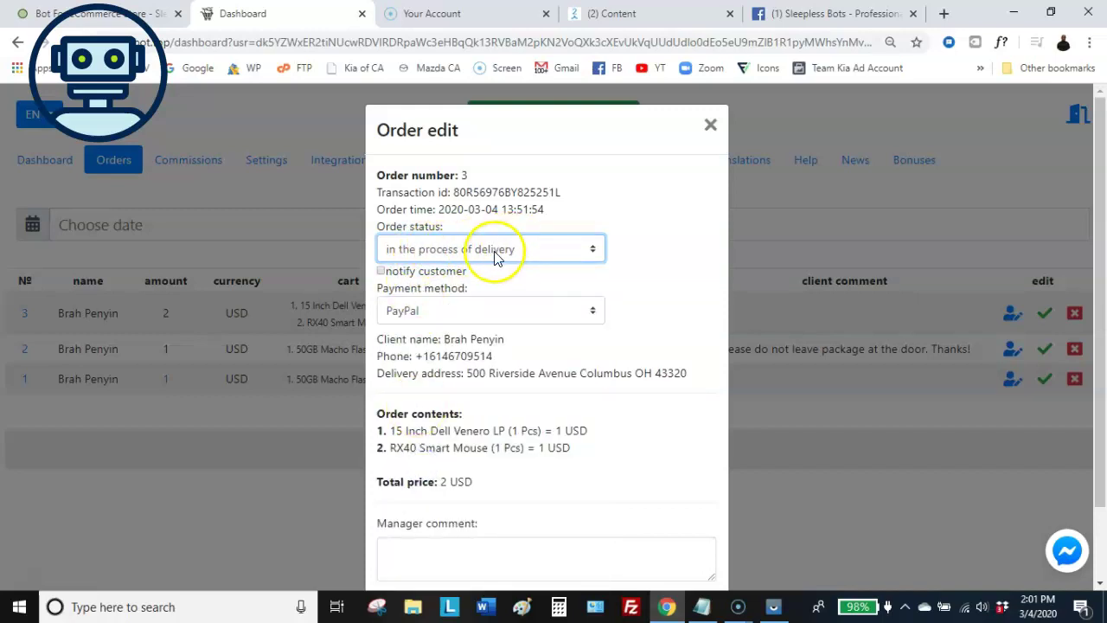
left_click(381, 274)
scroll(441, 285, "down", 1)
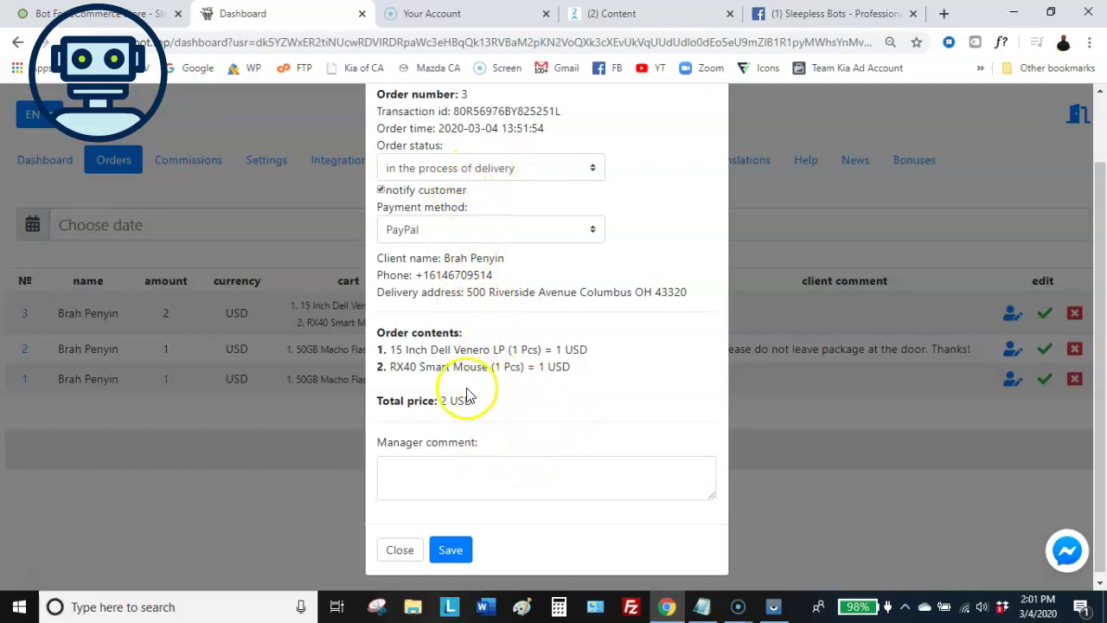
left_click(454, 553)
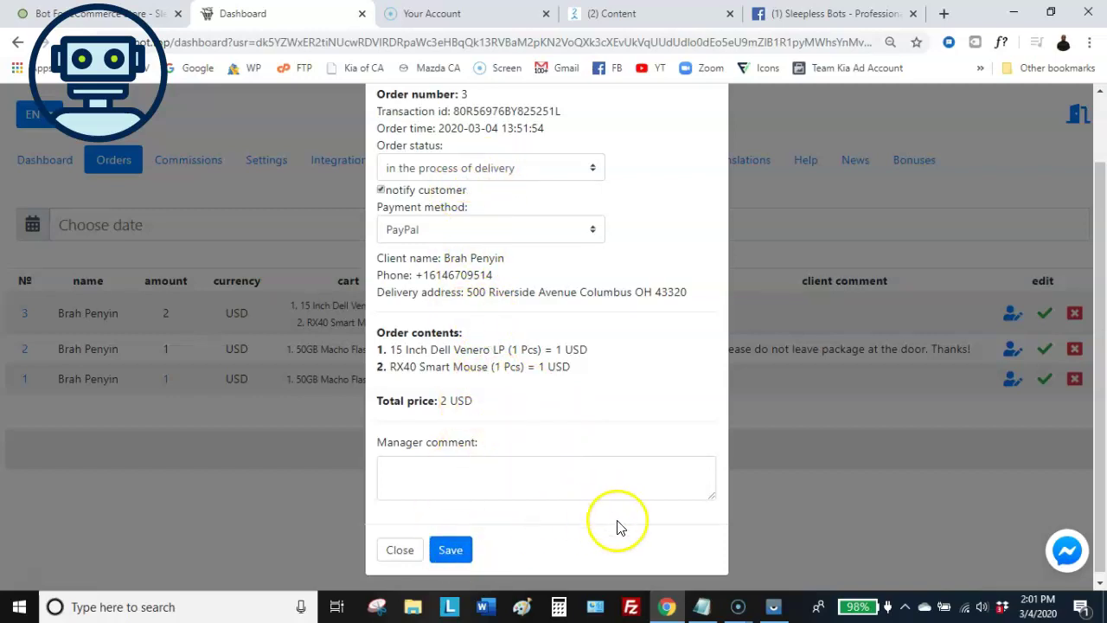
left_click(775, 610)
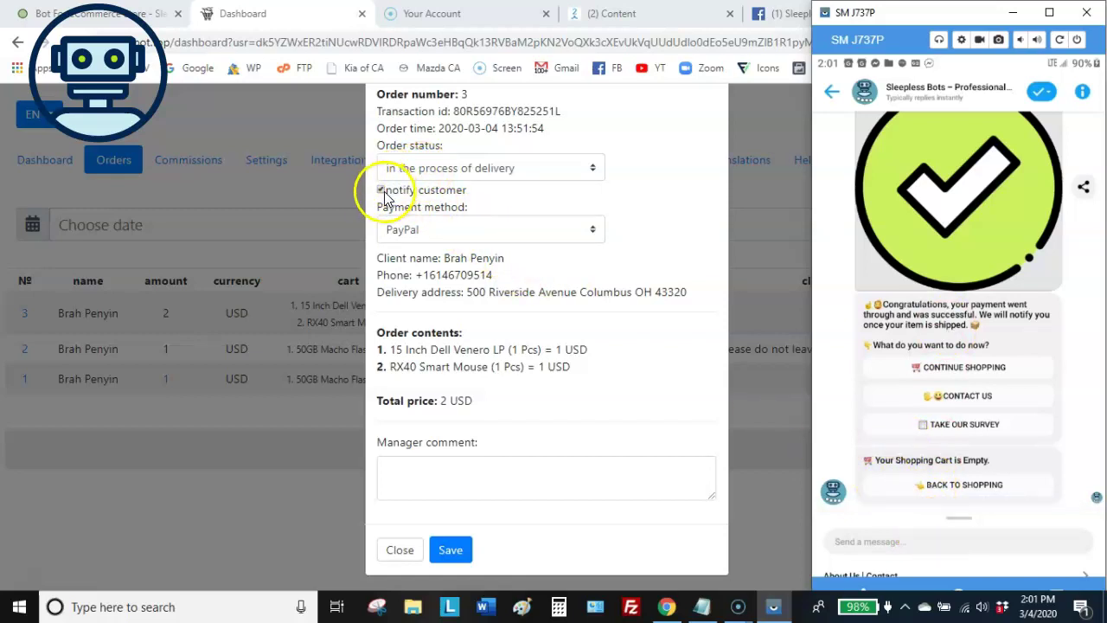
left_click(448, 559)
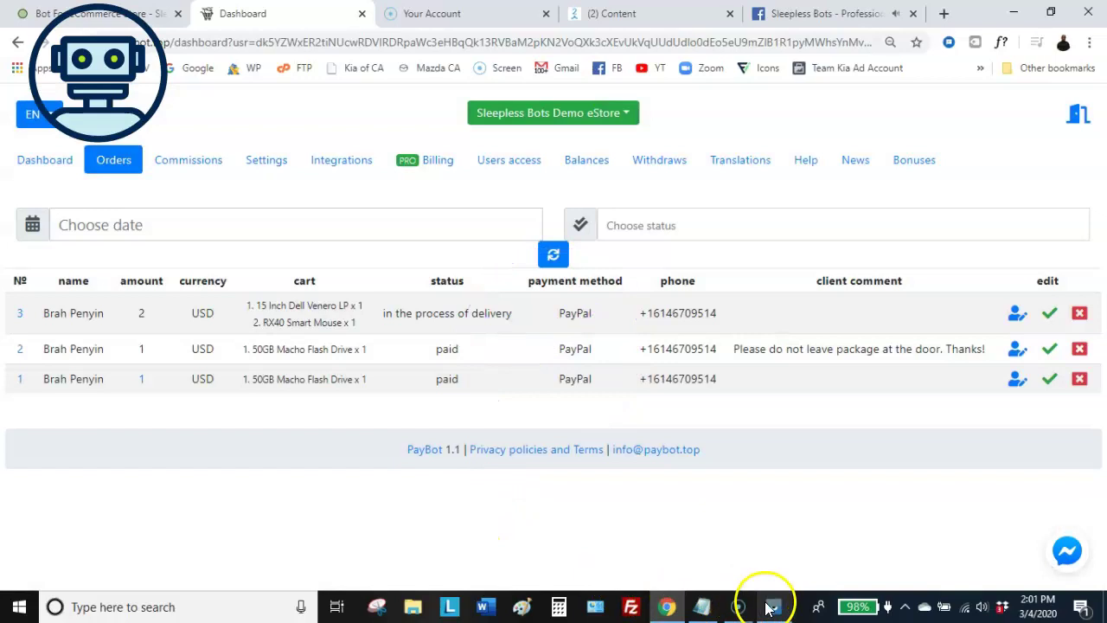
Check the order 3 status-change message in the mirrored Messenger chat, then minimize the mirror
left_click(772, 608)
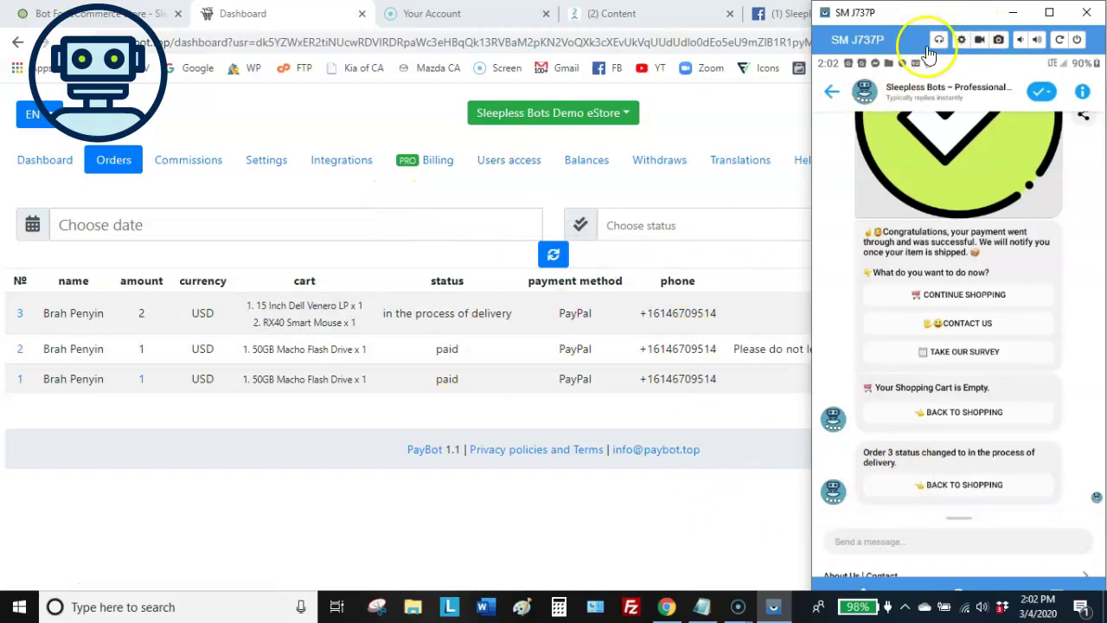
left_click(1014, 14)
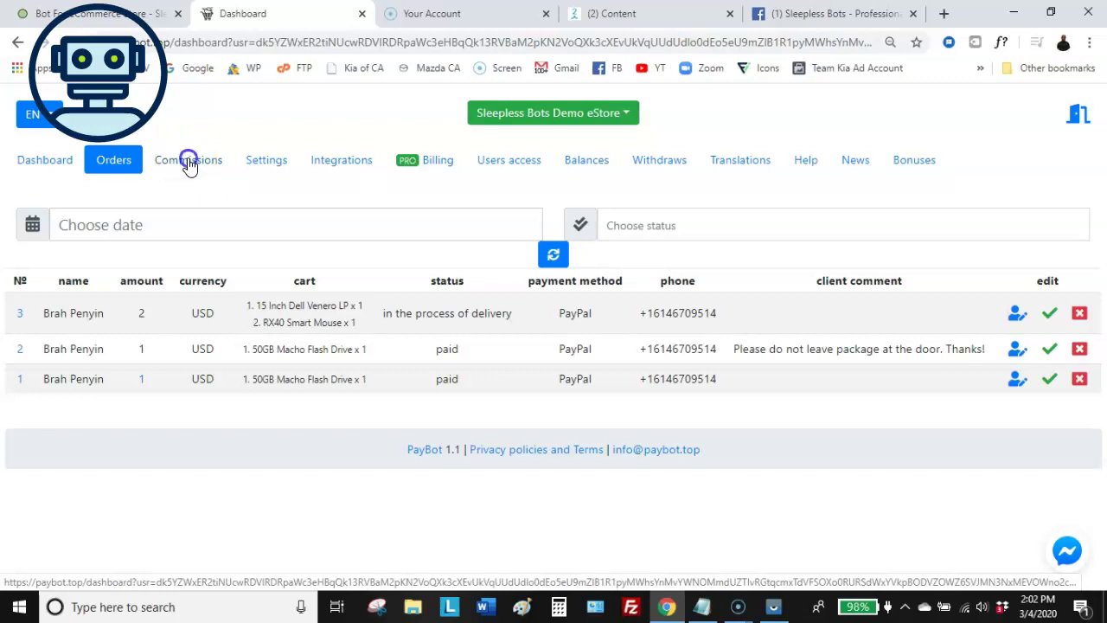
Review the commission totals on PayBot's Commissions page
left_click(189, 165)
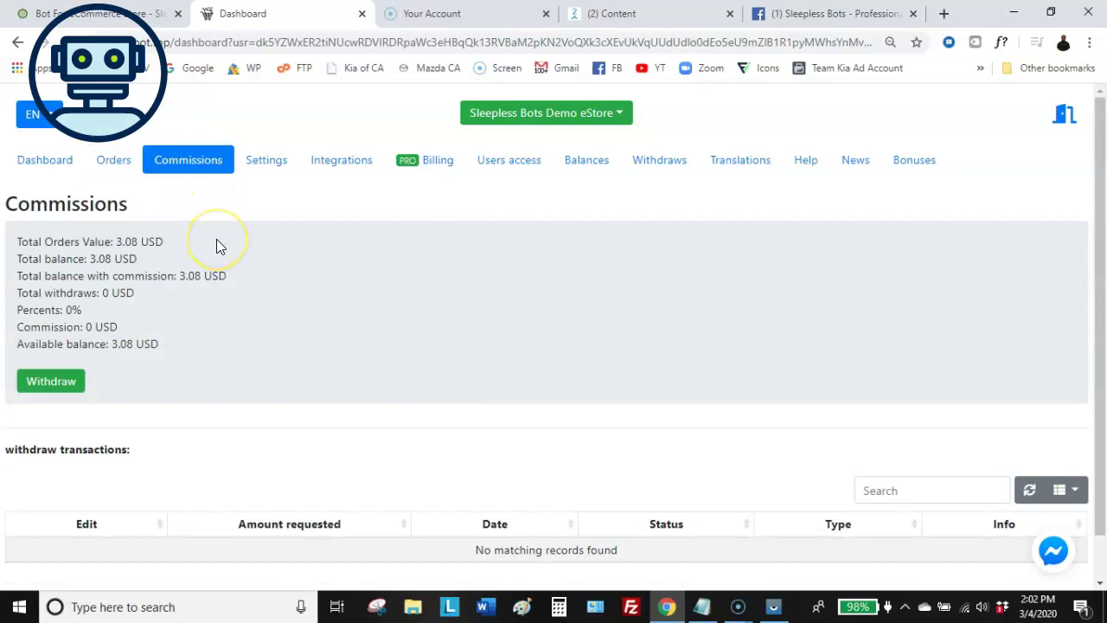
scroll(217, 241, "down", 1)
scroll(216, 238, "up", 1)
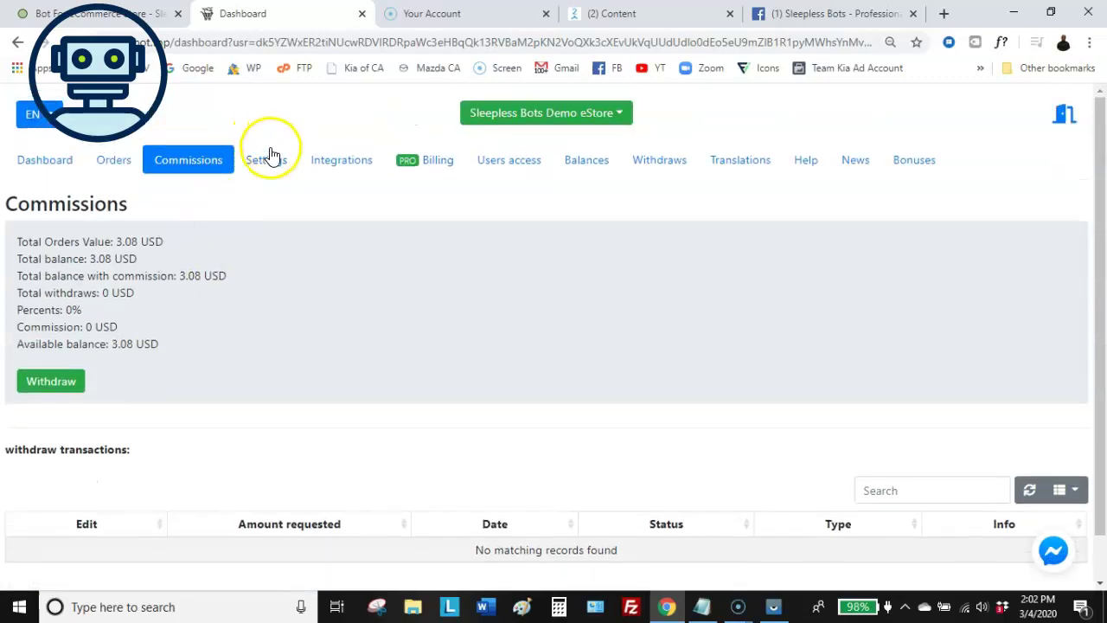
Open PayBot's store Settings and scroll to the delivery and tax fields
left_click(268, 159)
scroll(256, 207, "down", 4)
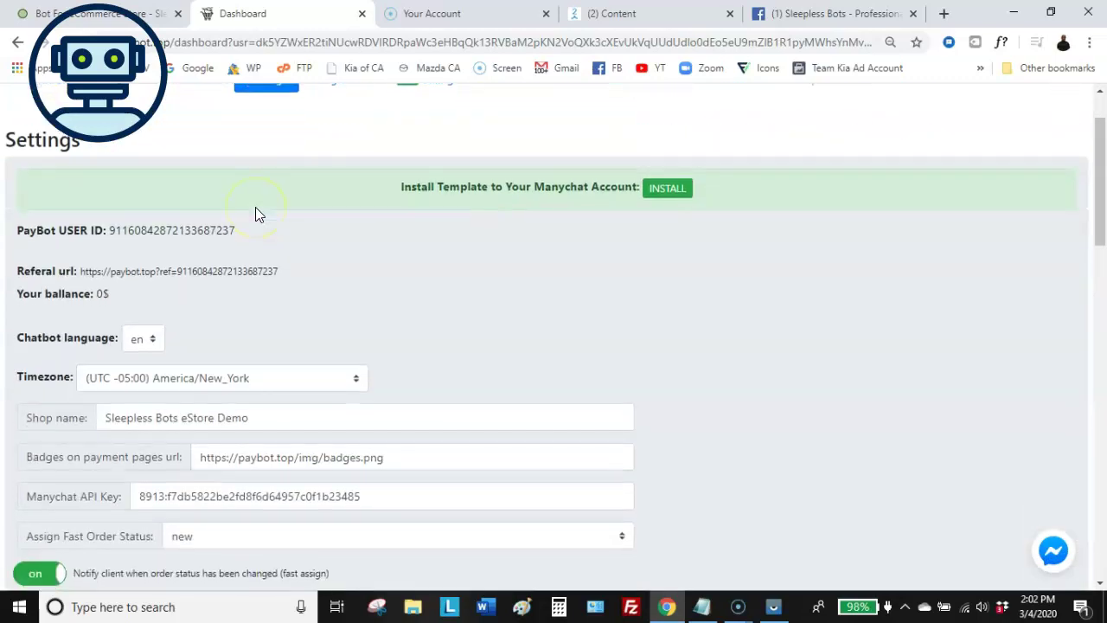
scroll(271, 208, "down", 2)
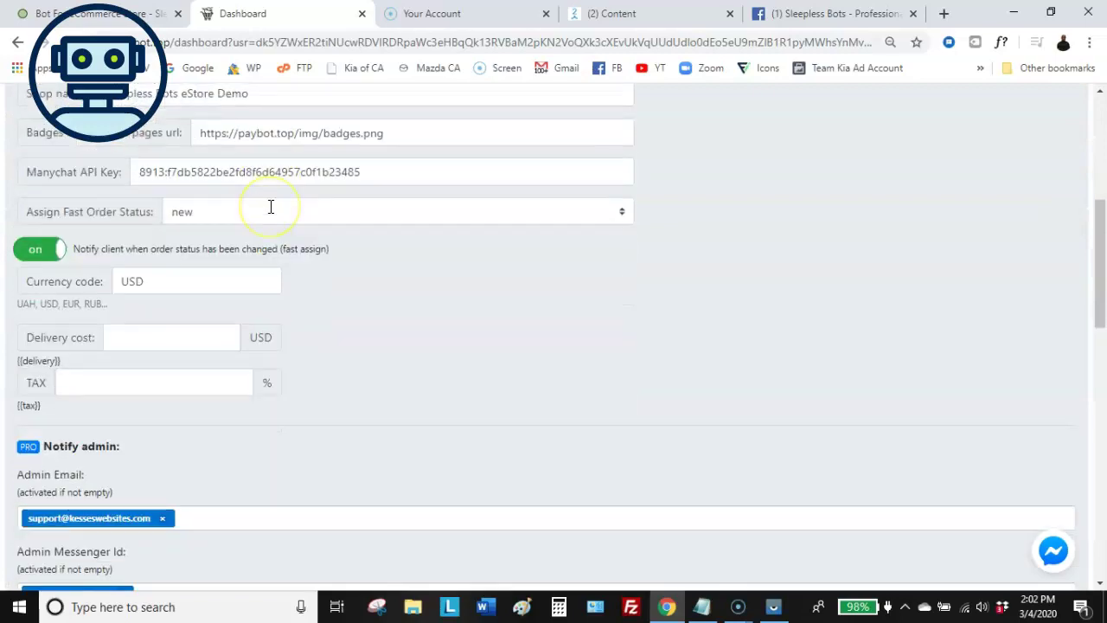
scroll(269, 207, "up", 6)
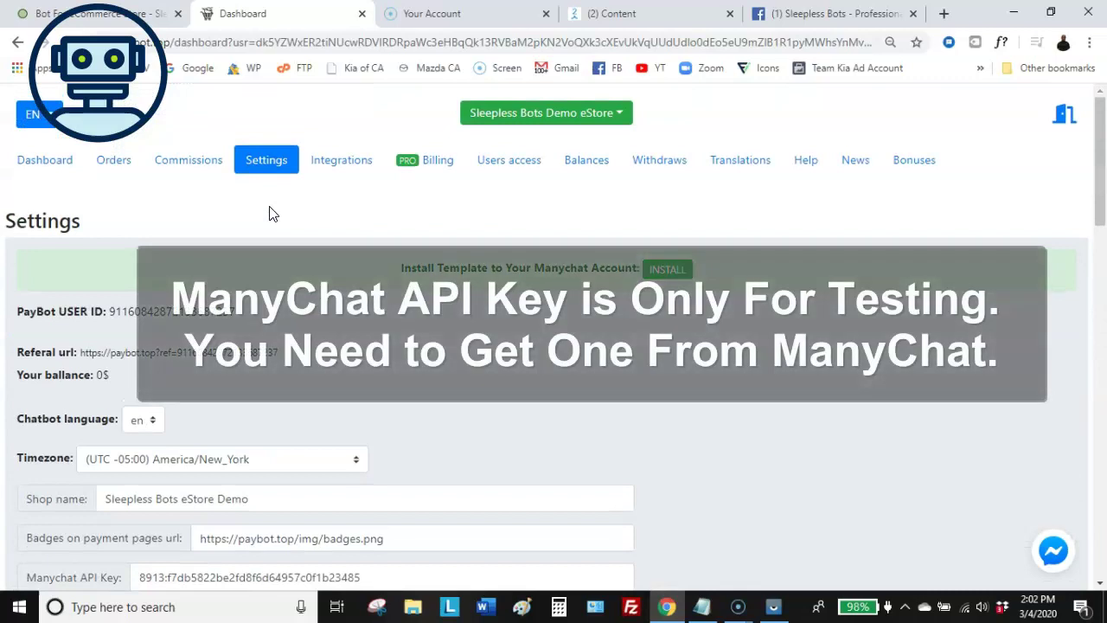
scroll(350, 253, "down", 5)
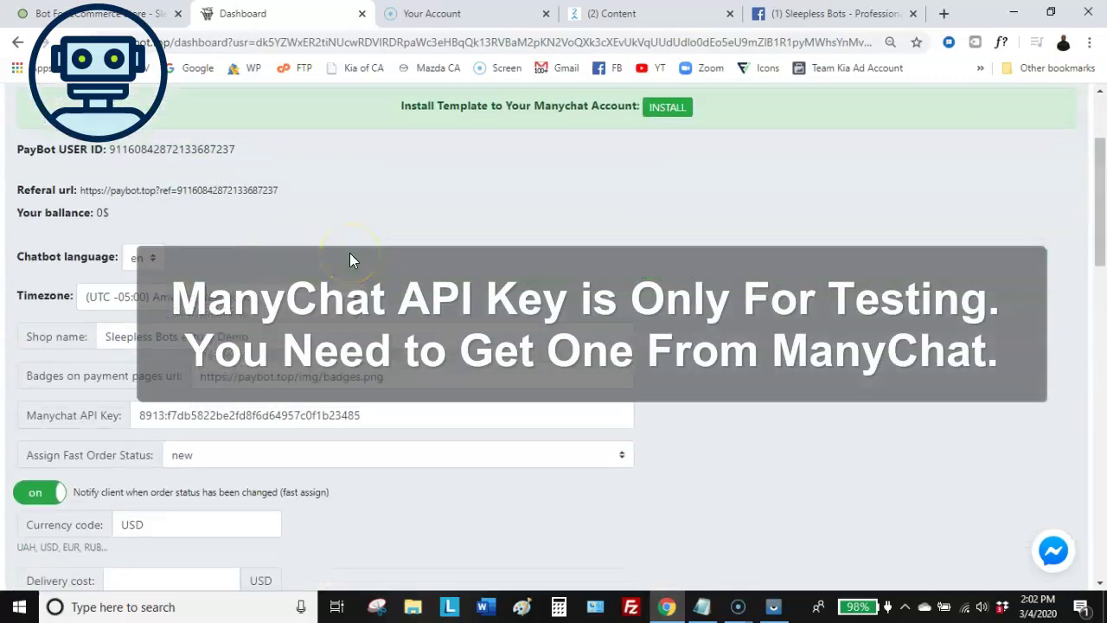
scroll(271, 228, "down", 2)
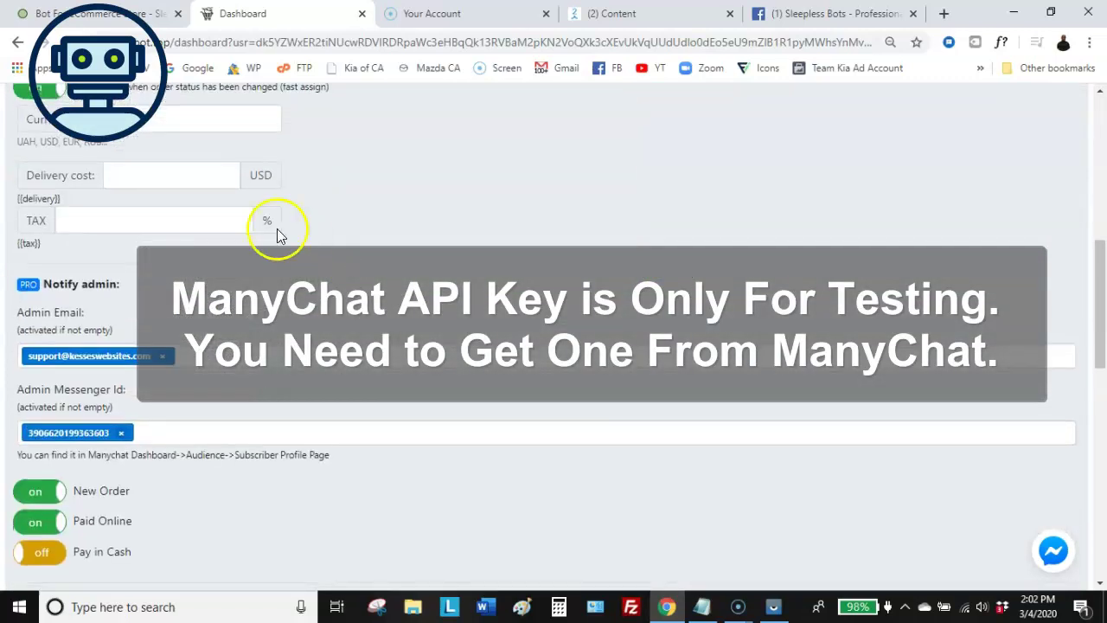
scroll(228, 202, "up", 1)
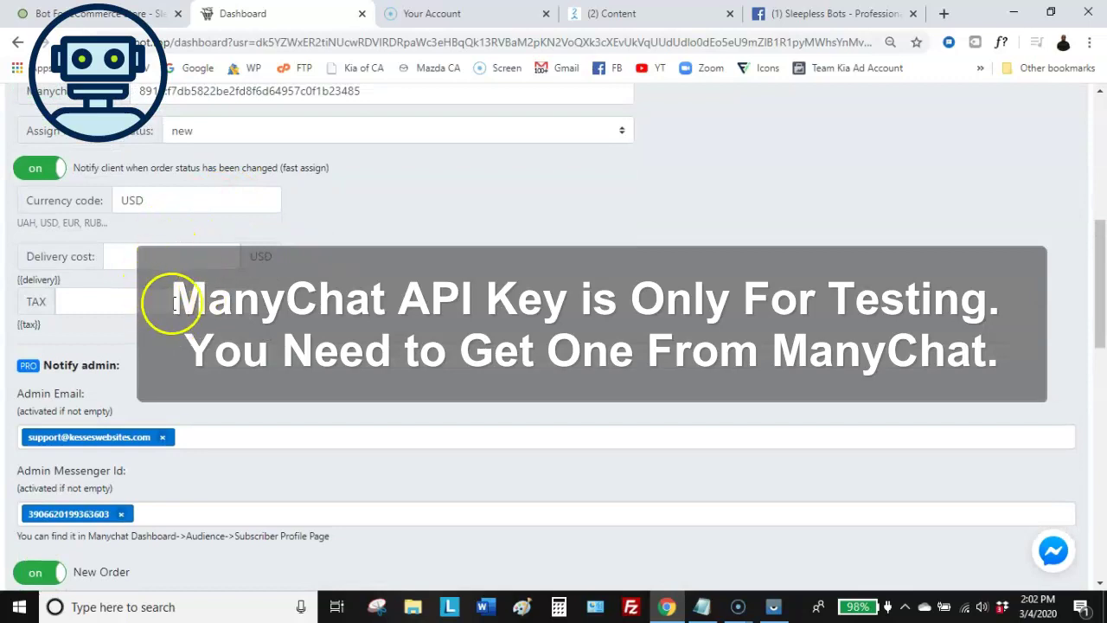
Enter 4.50 as the delivery cost and 7.5 as the TAX rate
left_click(159, 256)
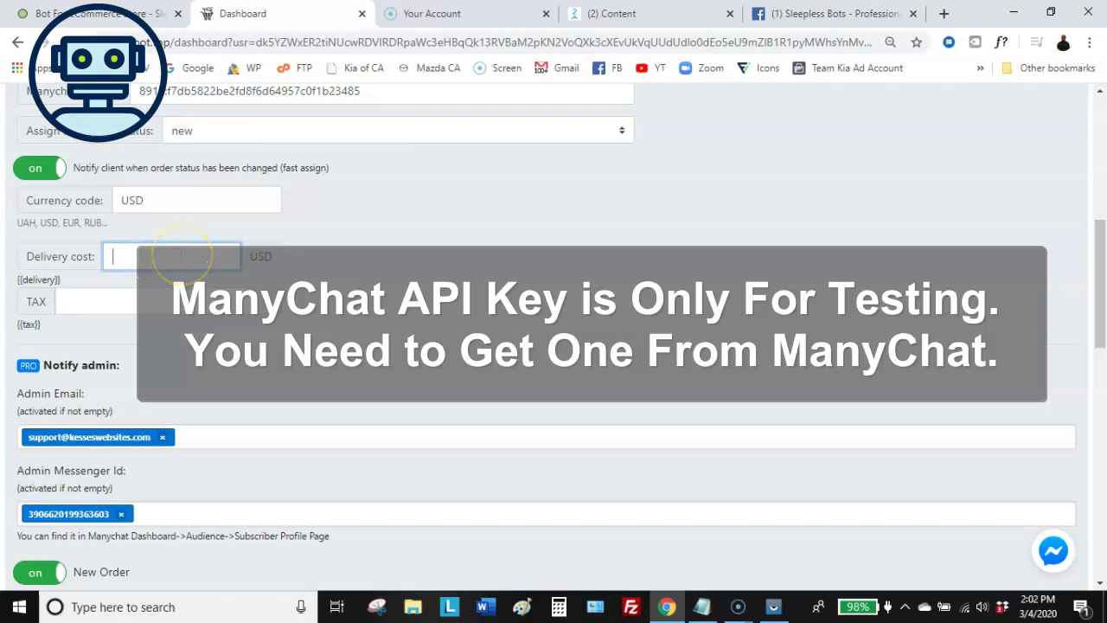
type("4")
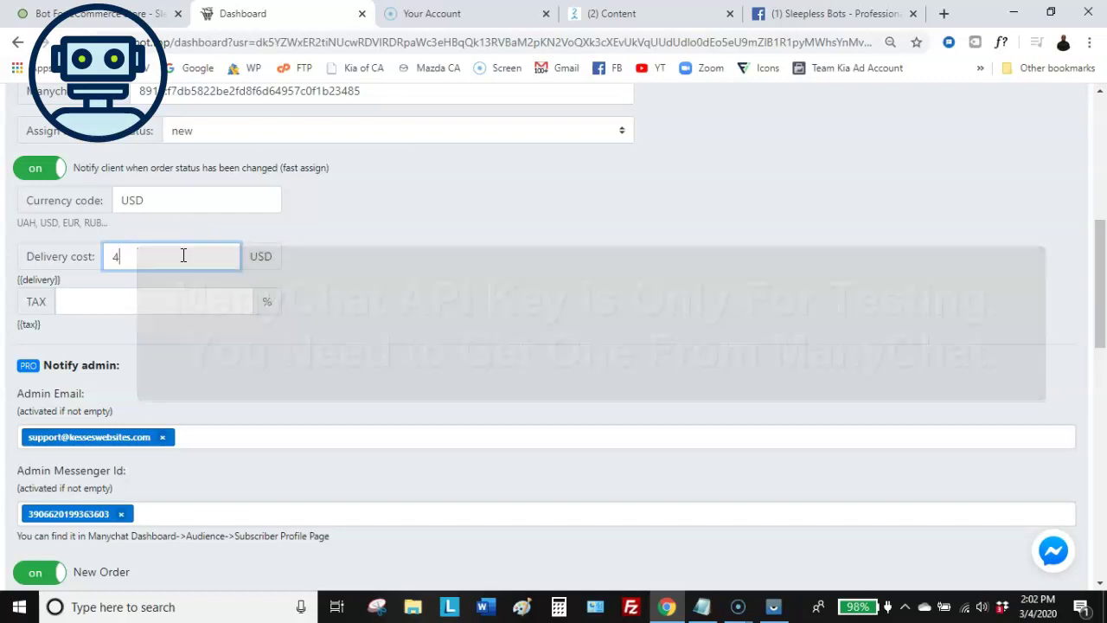
type(".50")
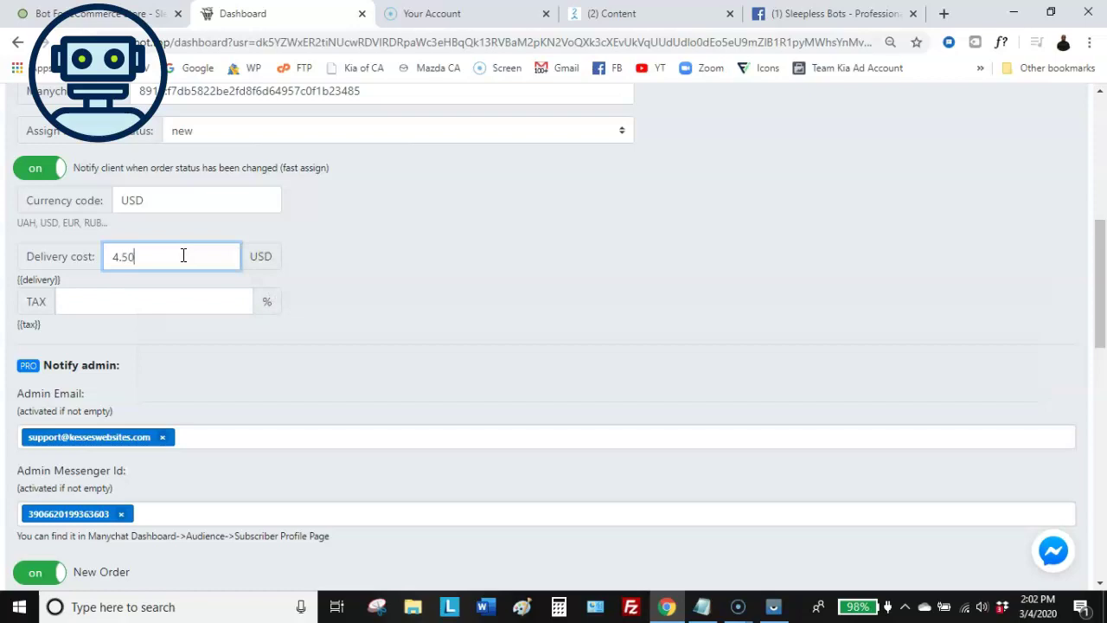
left_click(203, 301)
type("7.5")
left_click(403, 317)
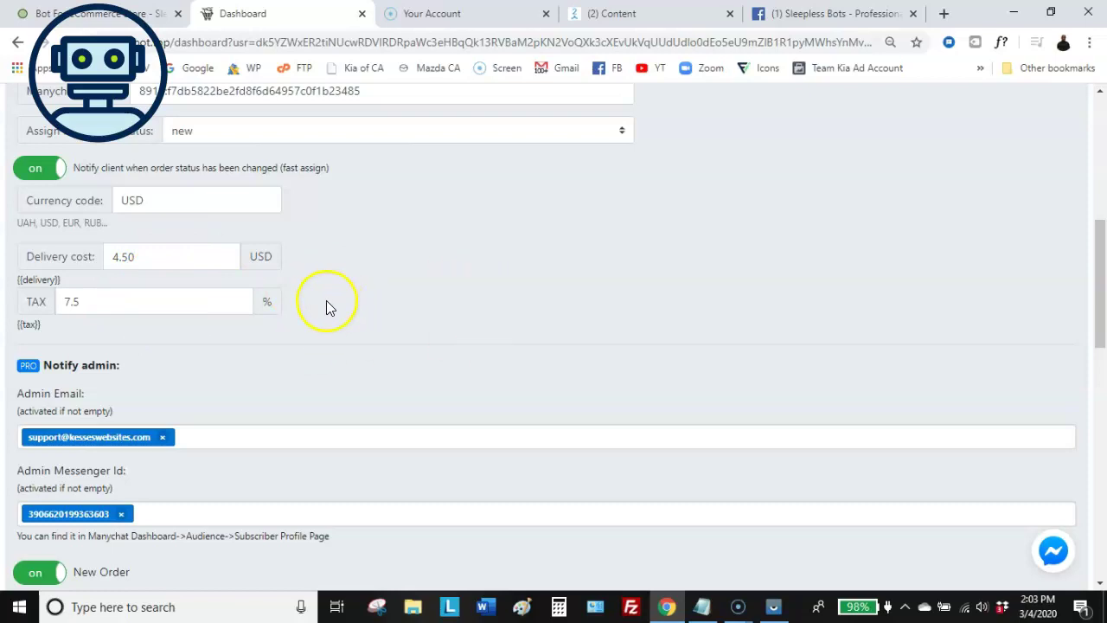
scroll(326, 302, "up", 2)
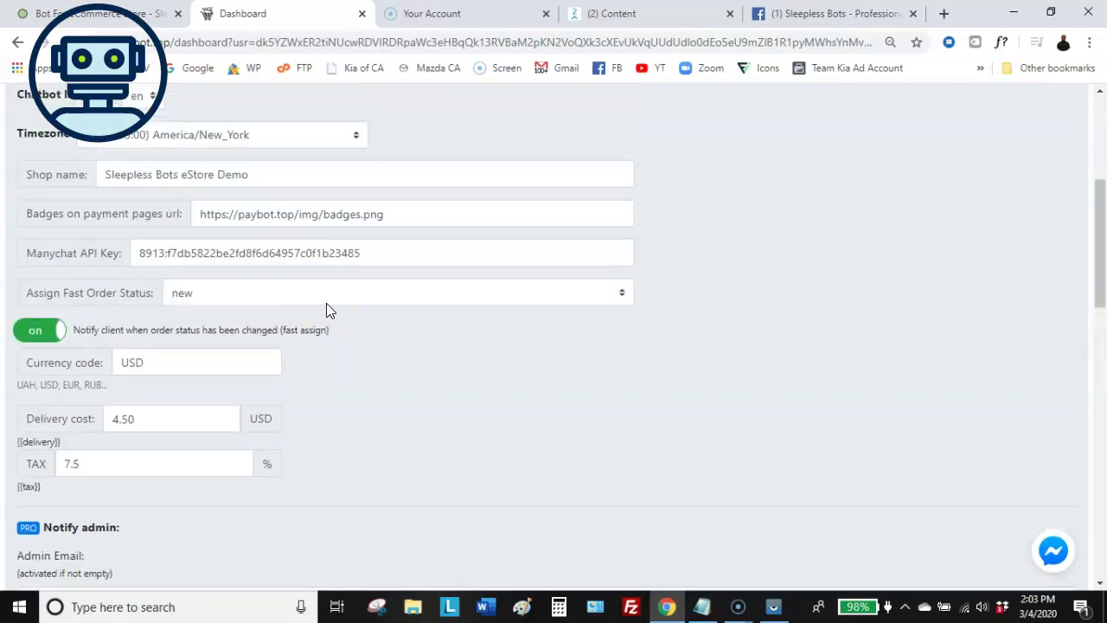
scroll(326, 302, "down", 2)
scroll(326, 309, "up", 2)
scroll(327, 297, "down", 1)
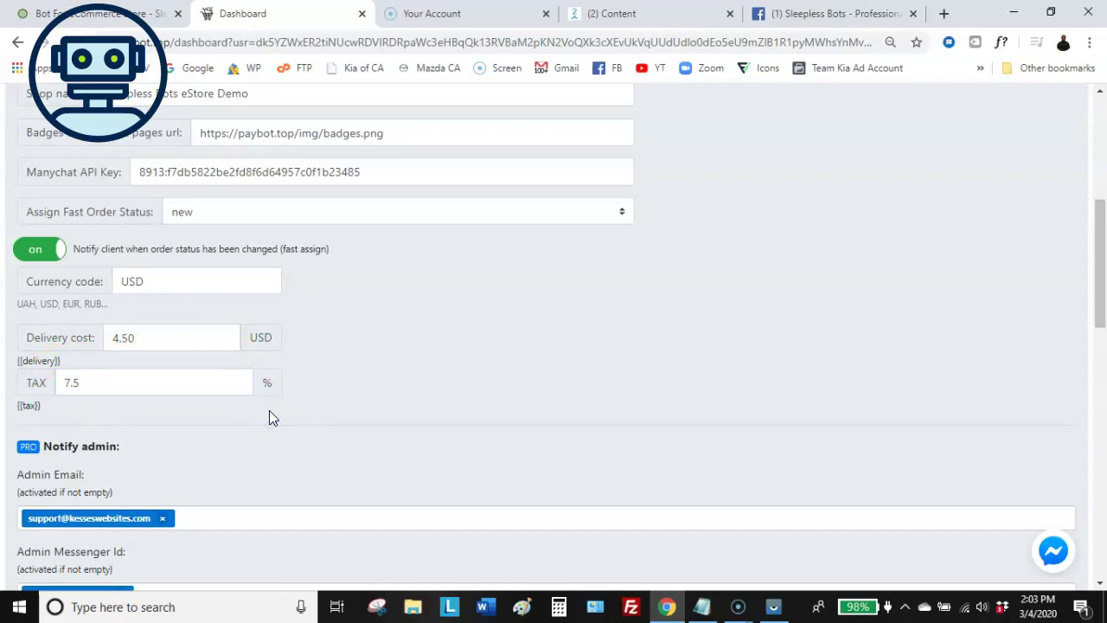
left_click(288, 406)
left_click(88, 382)
scroll(272, 353, "down", 1)
scroll(272, 355, "up", 2)
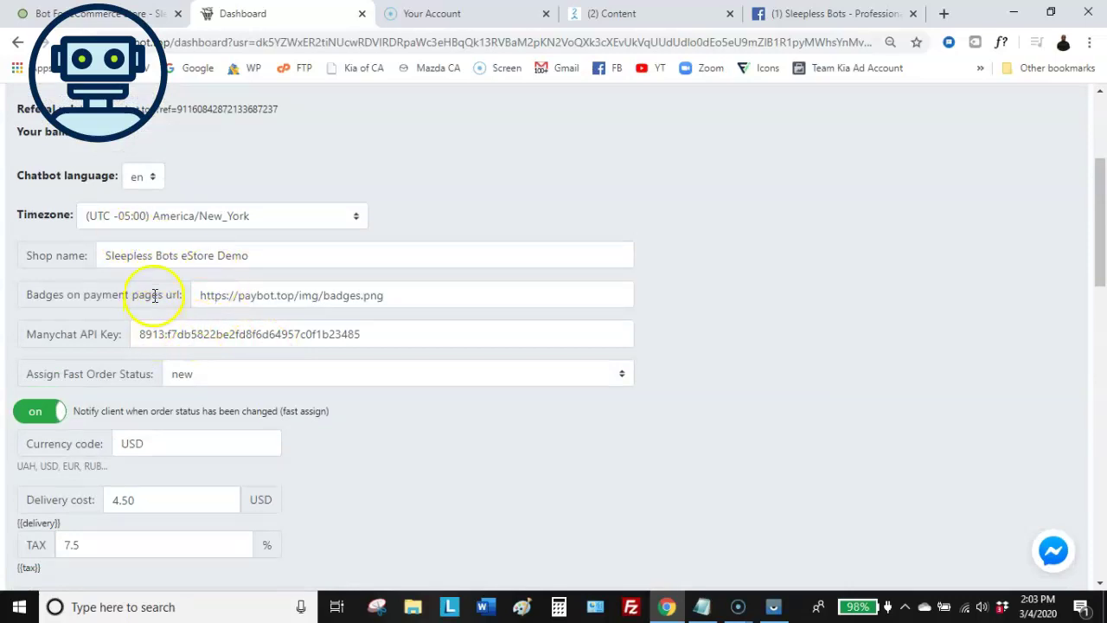
scroll(160, 295, "up", 3)
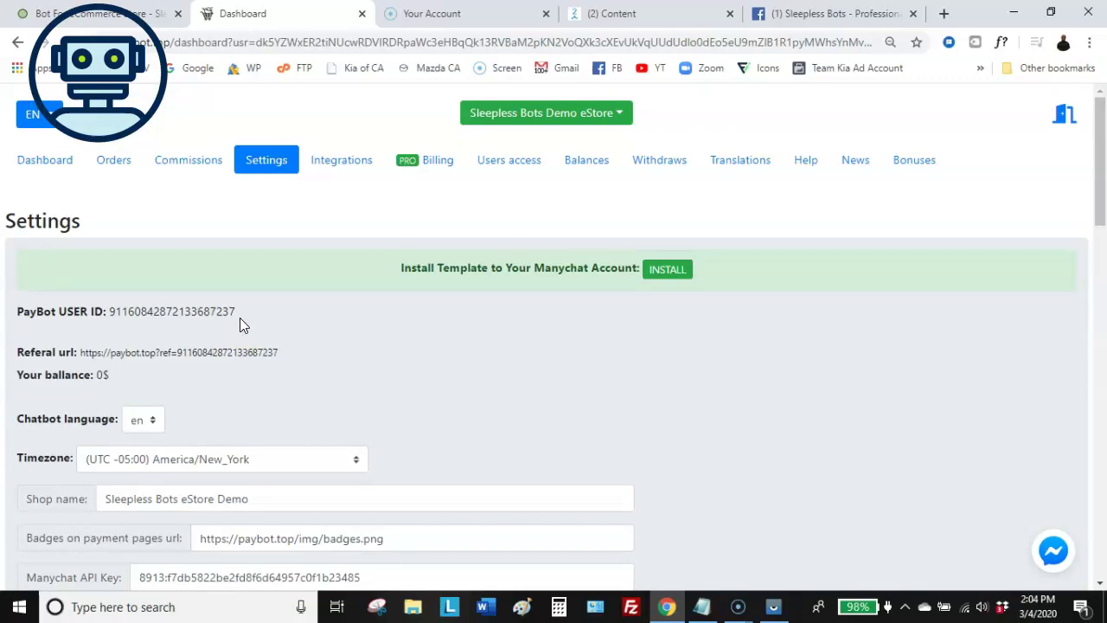
scroll(239, 318, "down", 4)
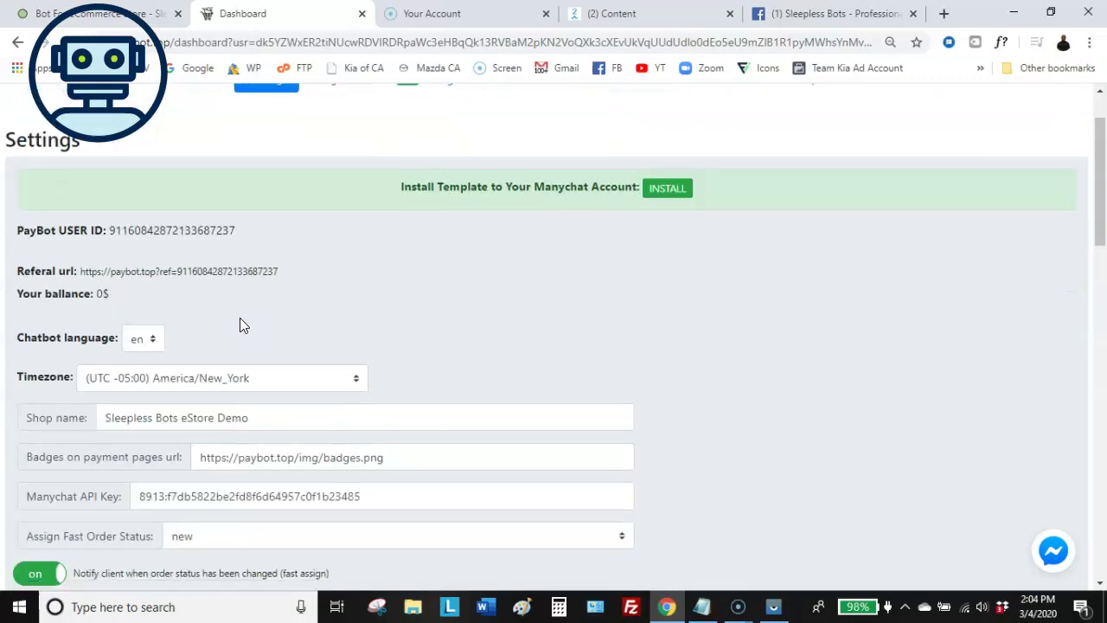
scroll(240, 317, "down", 8)
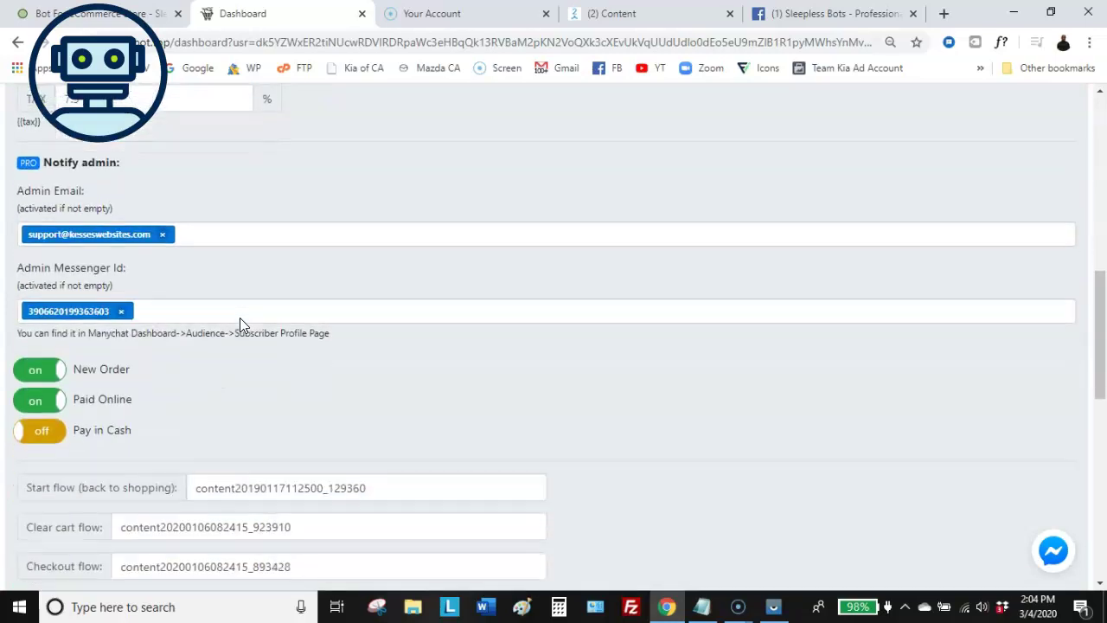
scroll(240, 320, "down", 2)
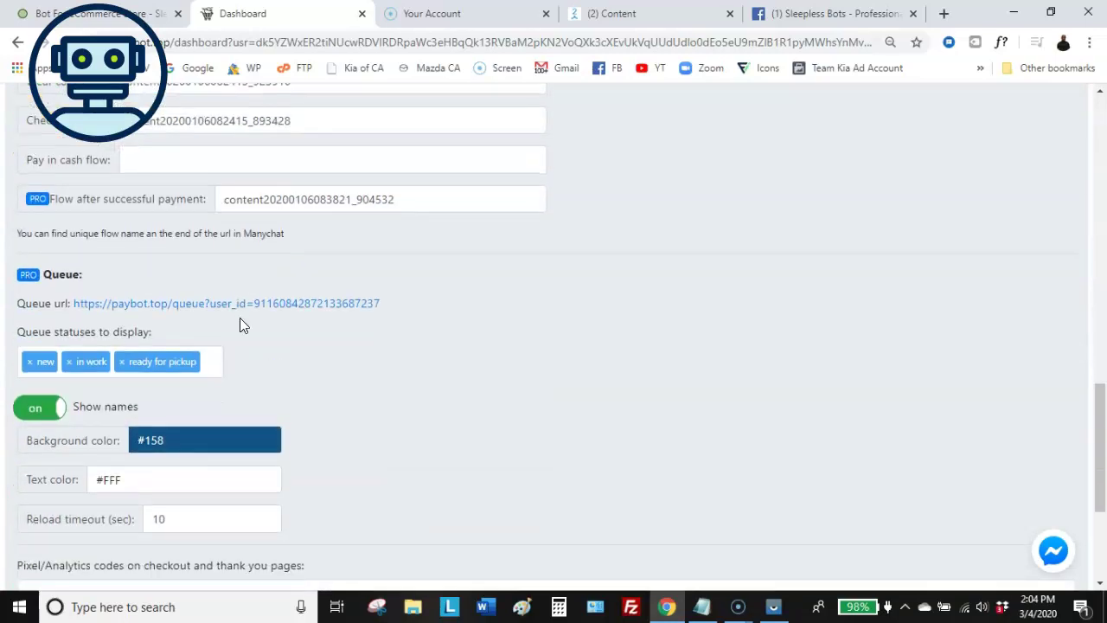
scroll(240, 318, "up", 10)
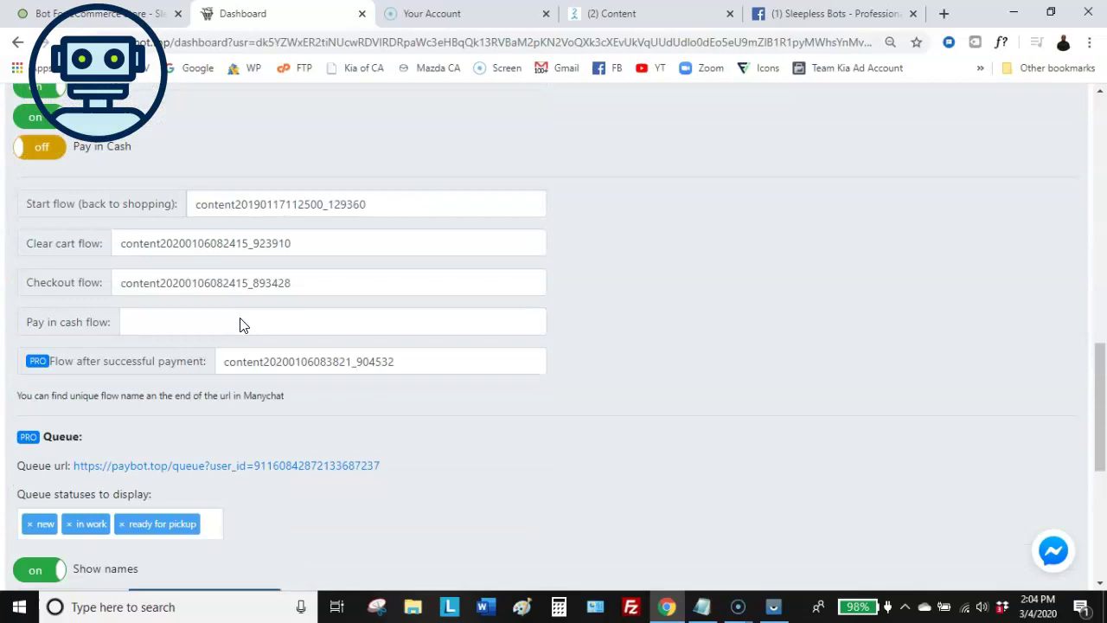
scroll(240, 318, "up", 6)
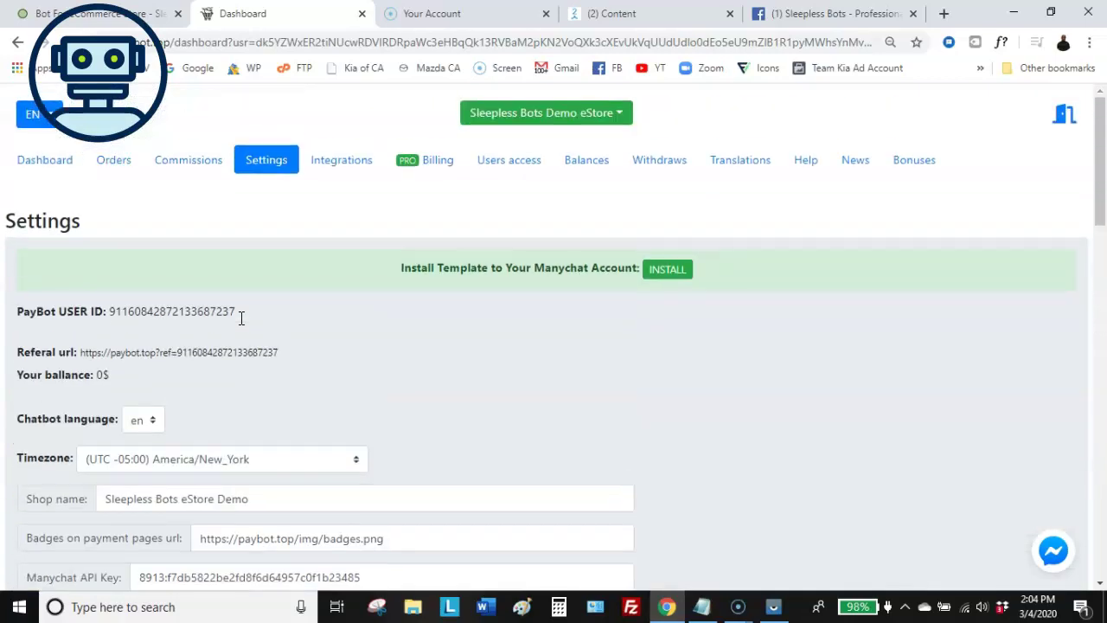
Review PayBot's payment integration settings
left_click(345, 156)
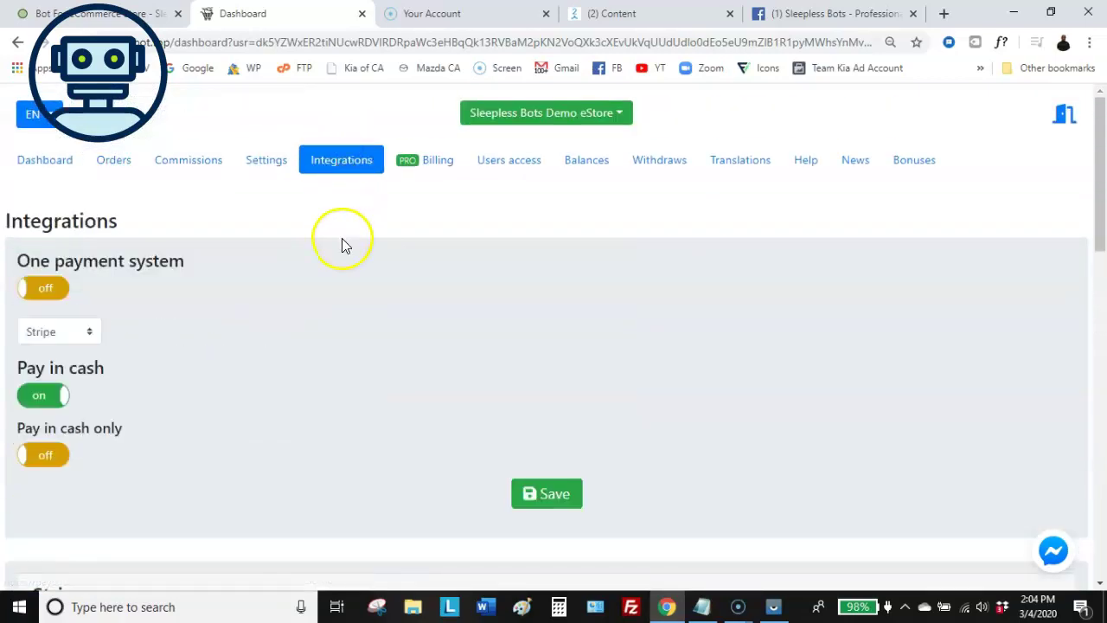
scroll(345, 242, "down", 1)
scroll(345, 245, "up", 1)
Check the orders list and sales dashboard, then switch to the ManyChat Flows tab
left_click(113, 163)
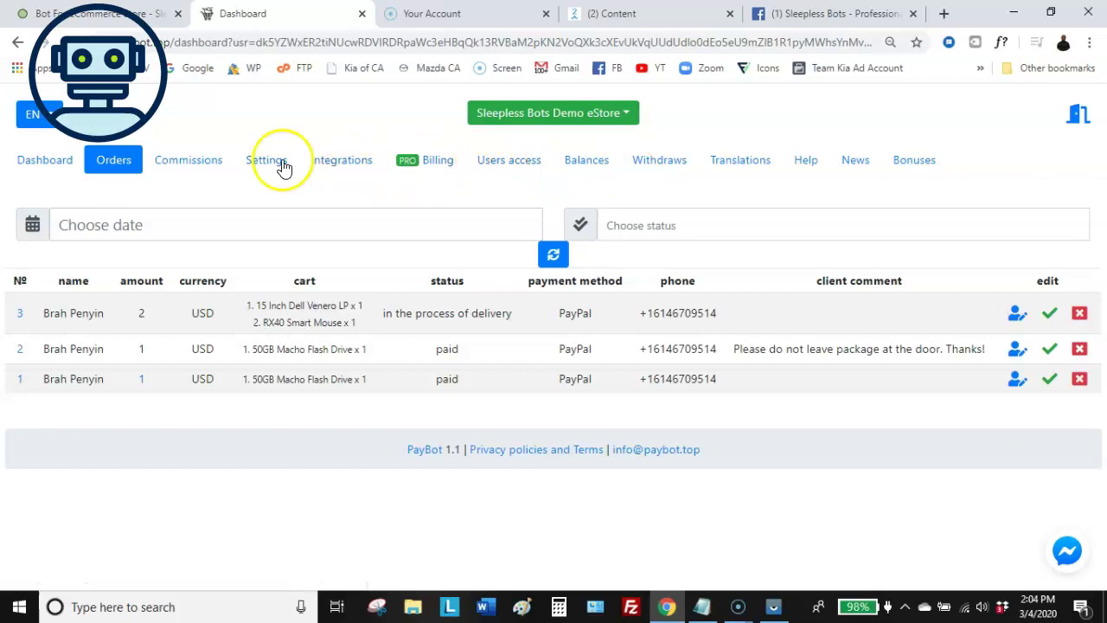
left_click(47, 161)
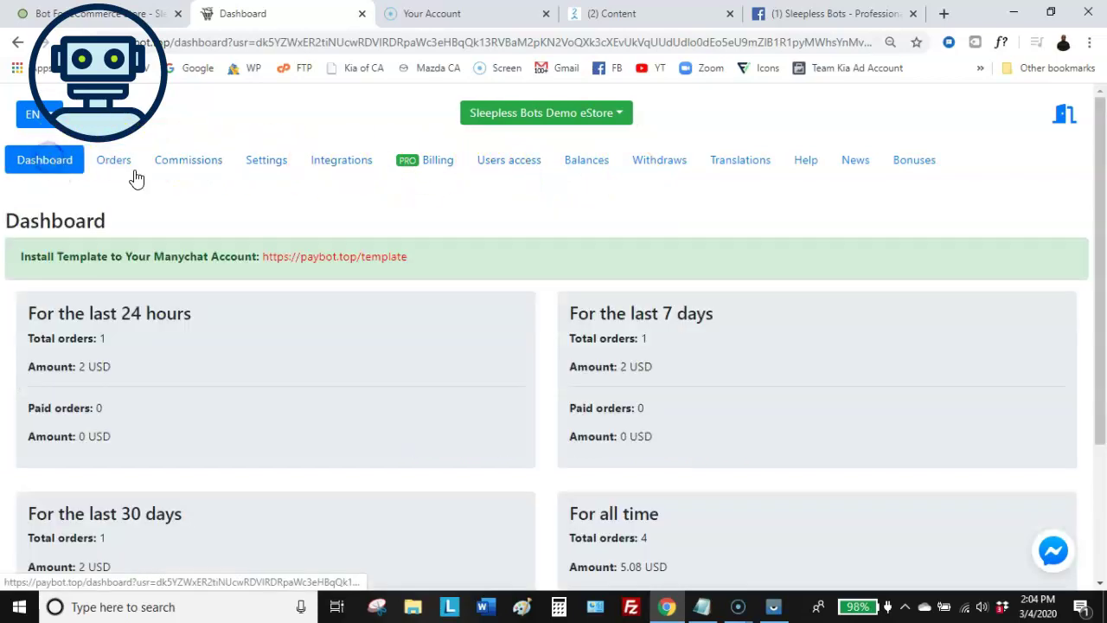
scroll(314, 213, "down", 3)
scroll(318, 214, "up", 3)
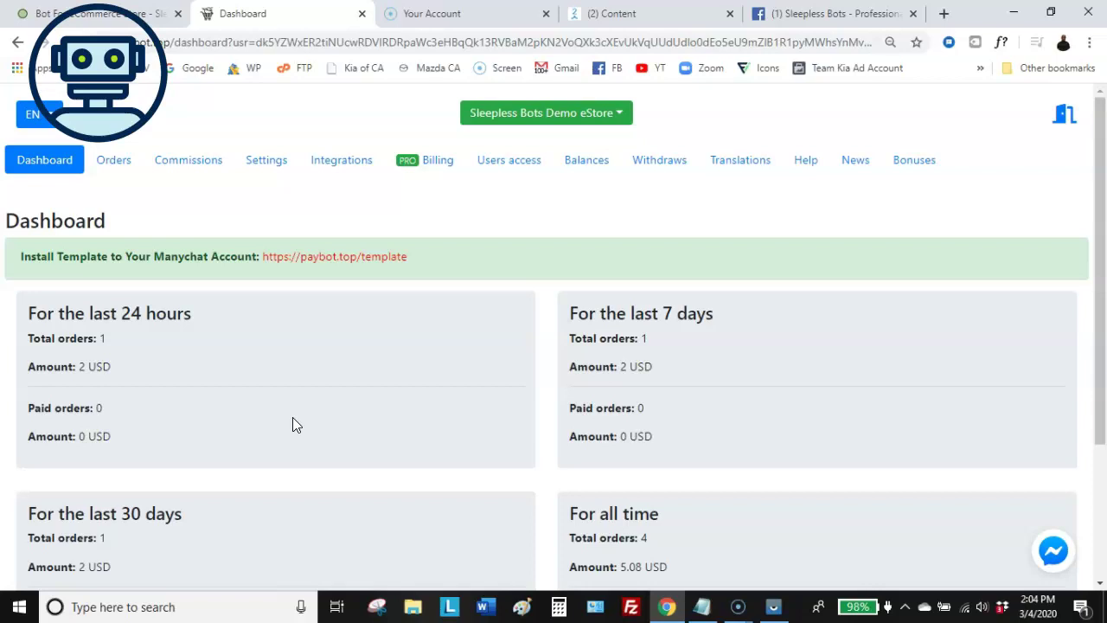
left_click(624, 16)
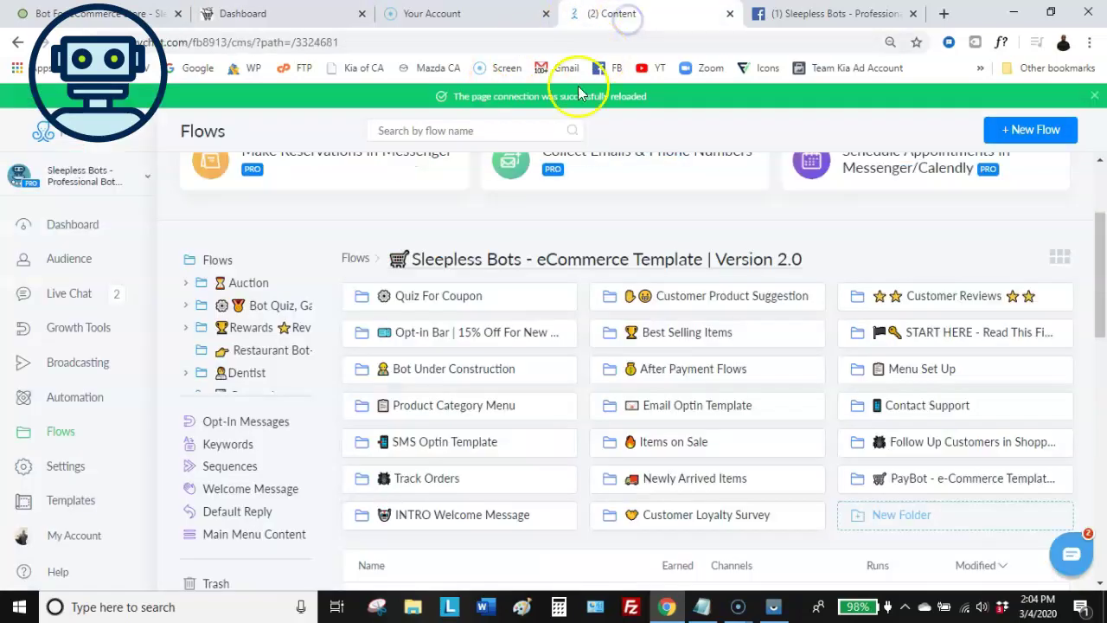
Send the bot the message 'Do you sell kitchen stuff ?' in the mirrored Messenger chat
left_click(774, 606)
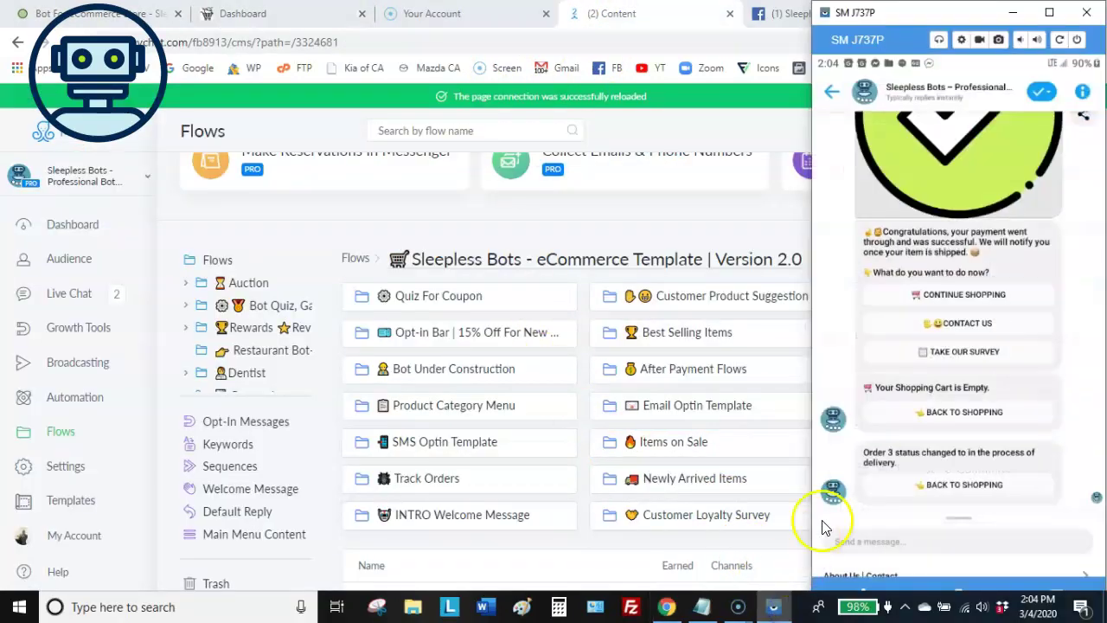
left_click(893, 525)
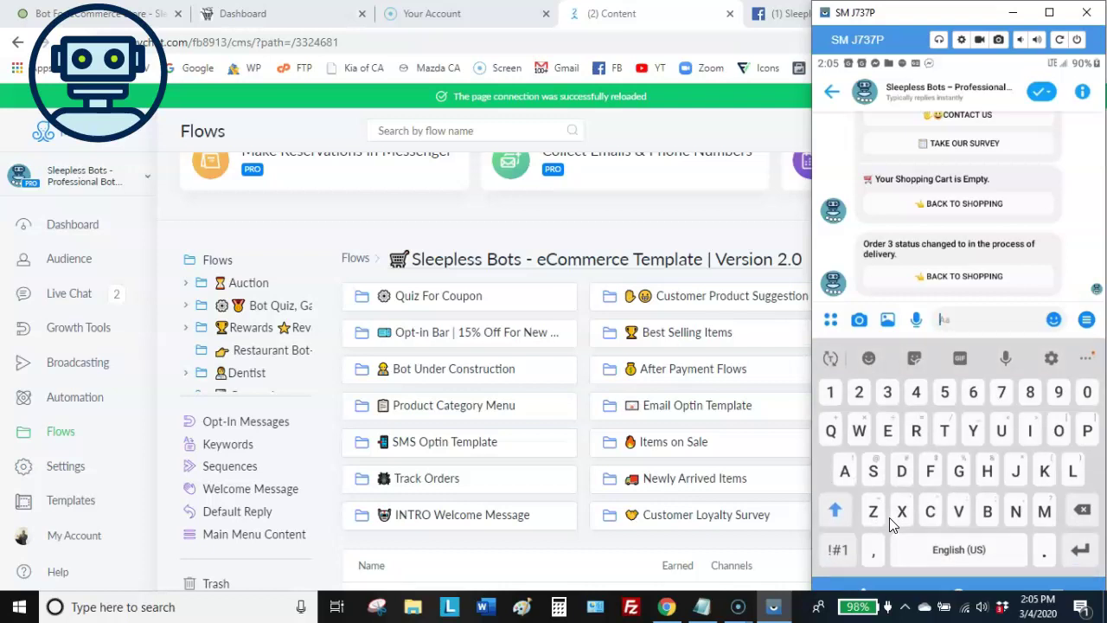
type("D")
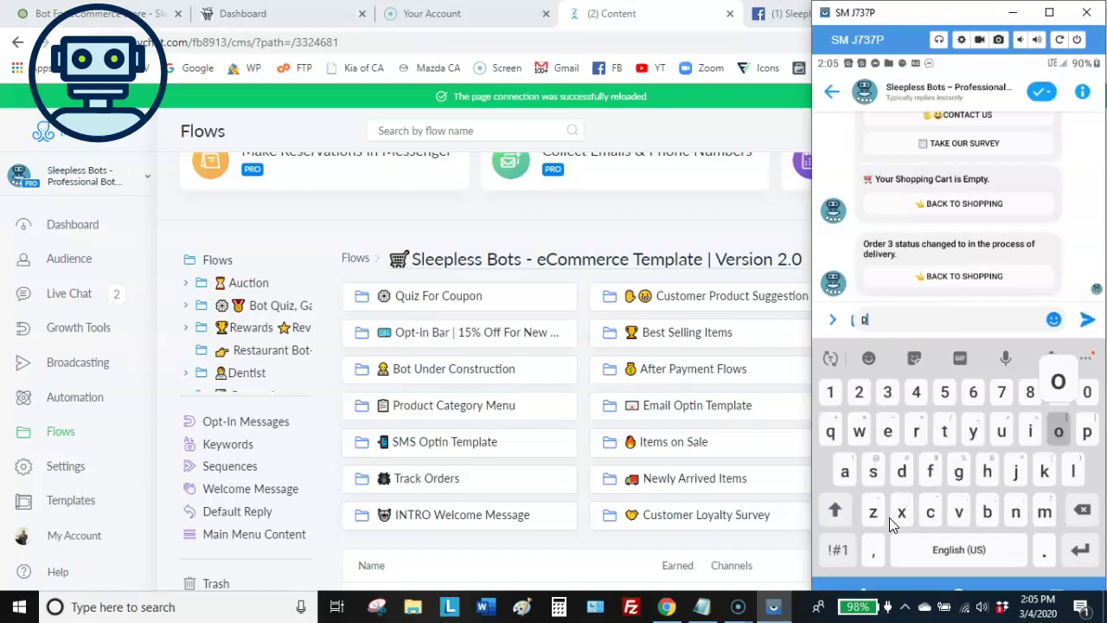
type("o you s")
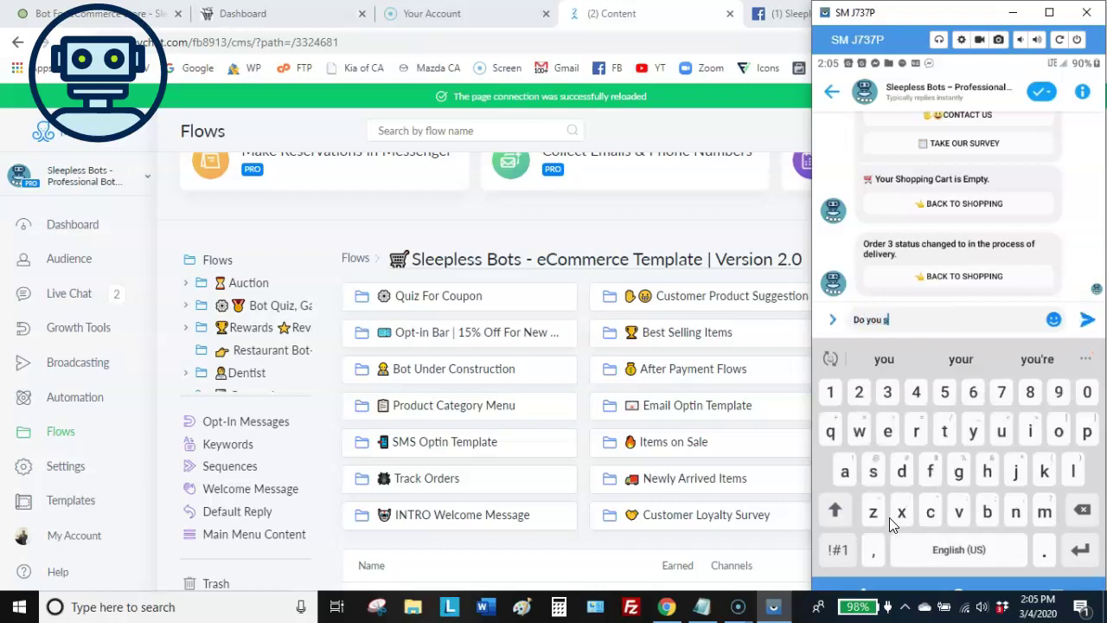
type("ell kit")
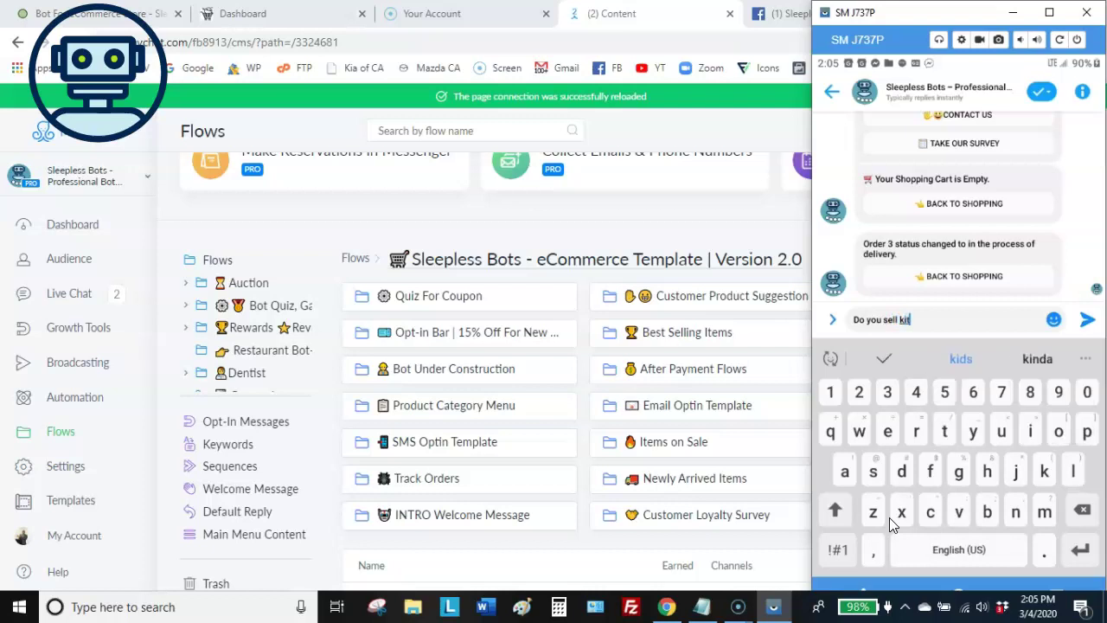
type("chen stuff")
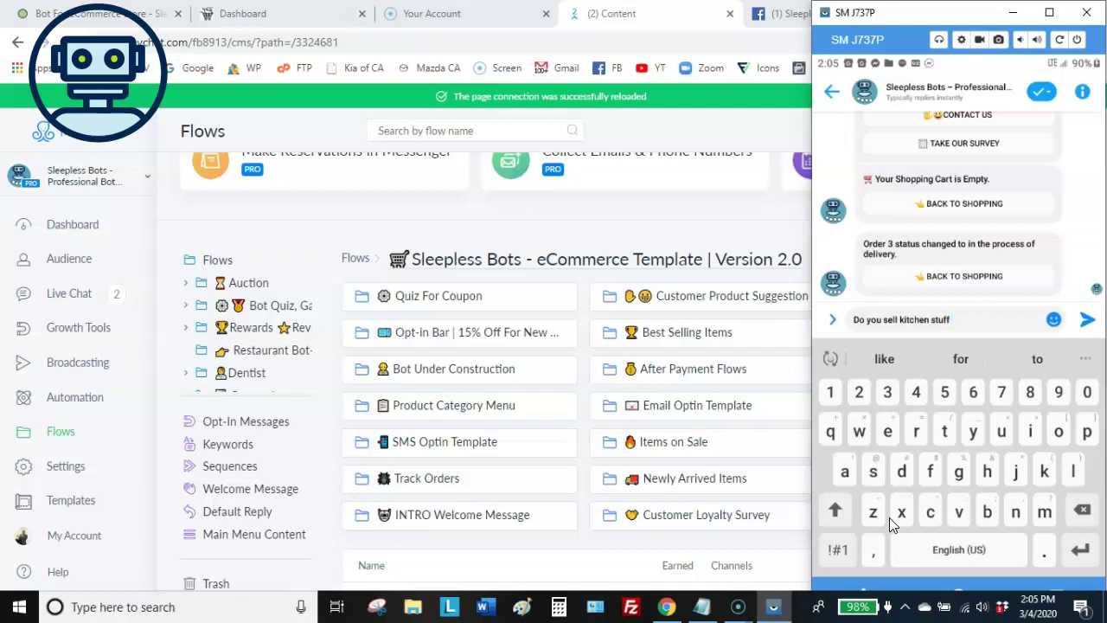
type("?")
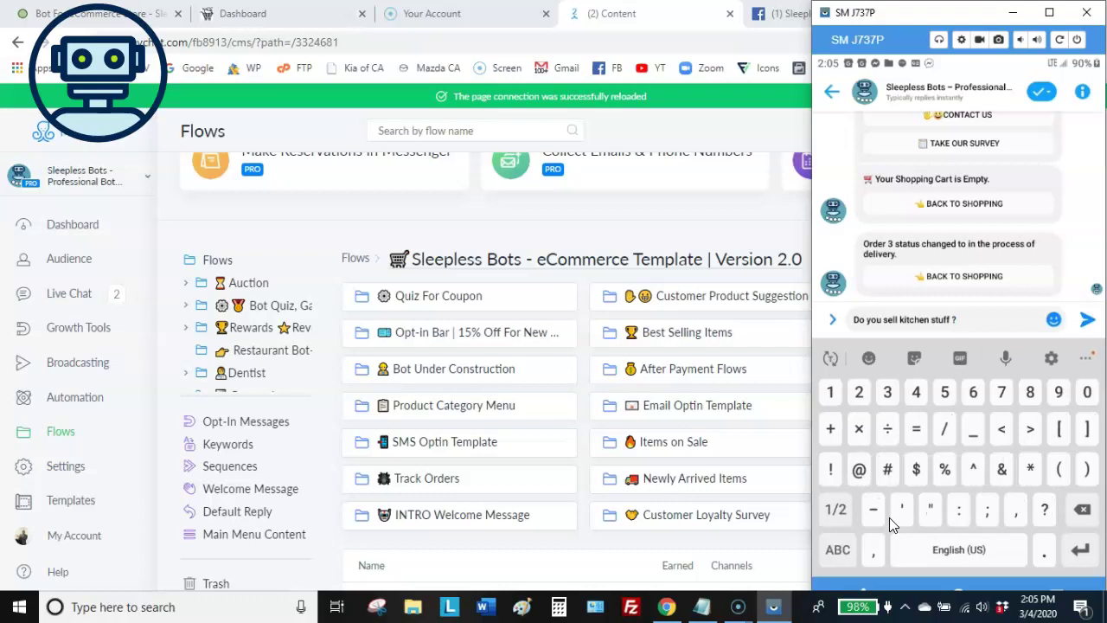
key("Return")
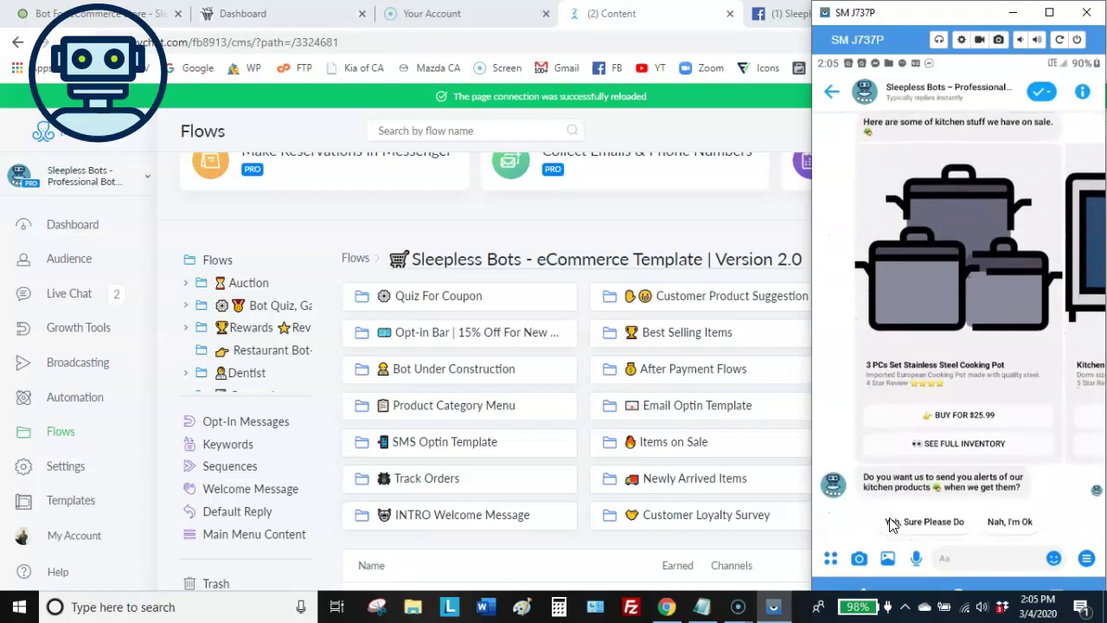
Accept kitchen alerts with 'Sure Please Do' and buy the 3 PCs cooking pot set for $25.99
scroll(893, 525, "up", 2)
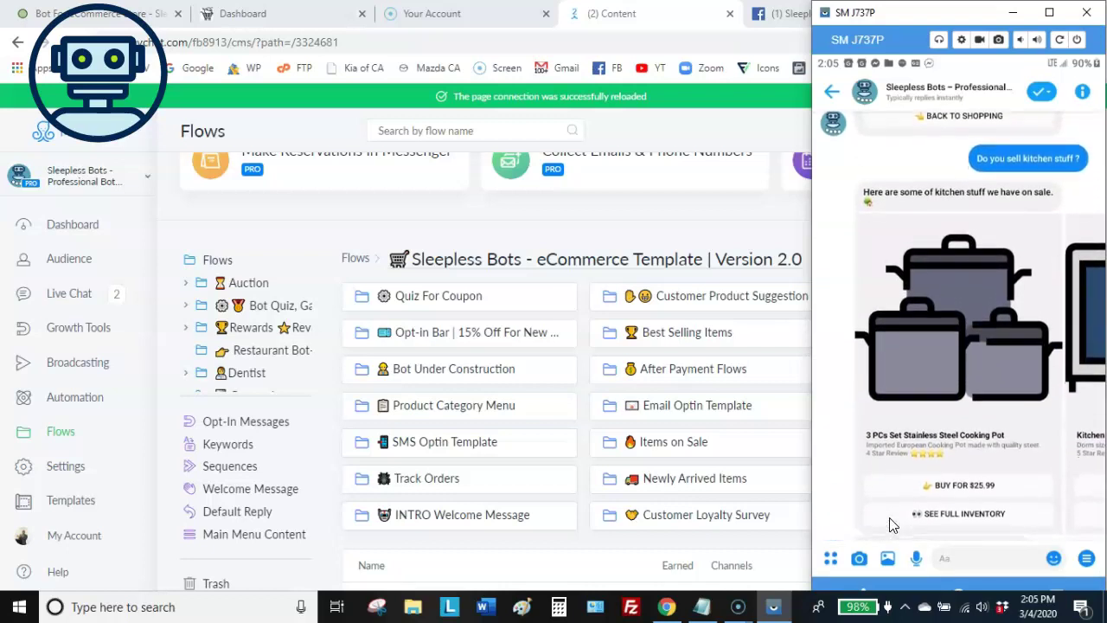
scroll(894, 525, "down", 1)
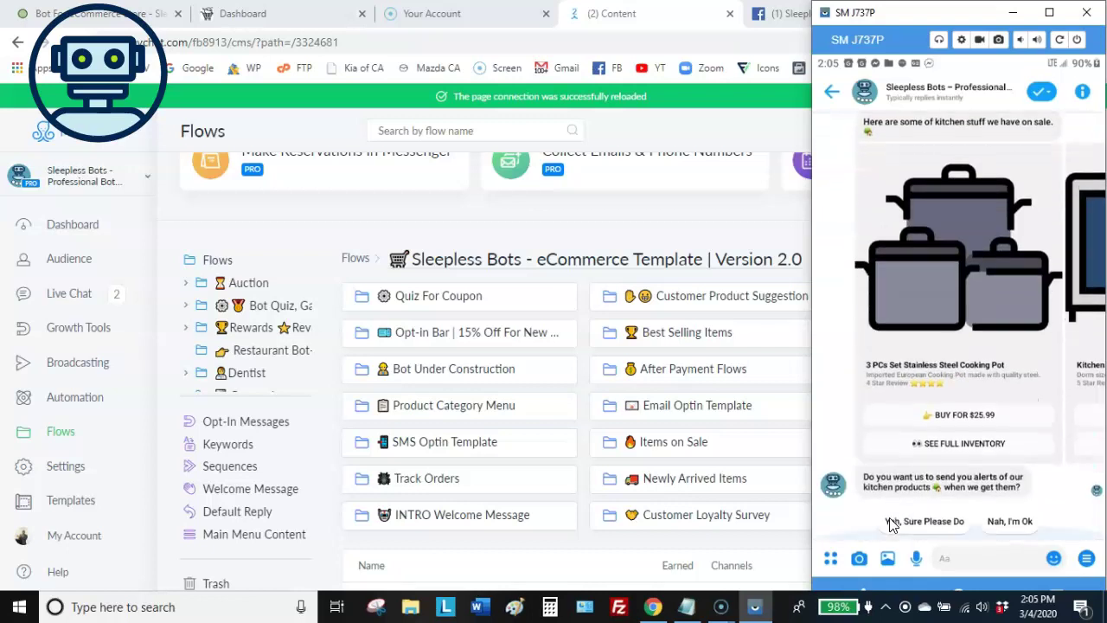
left_click(891, 523)
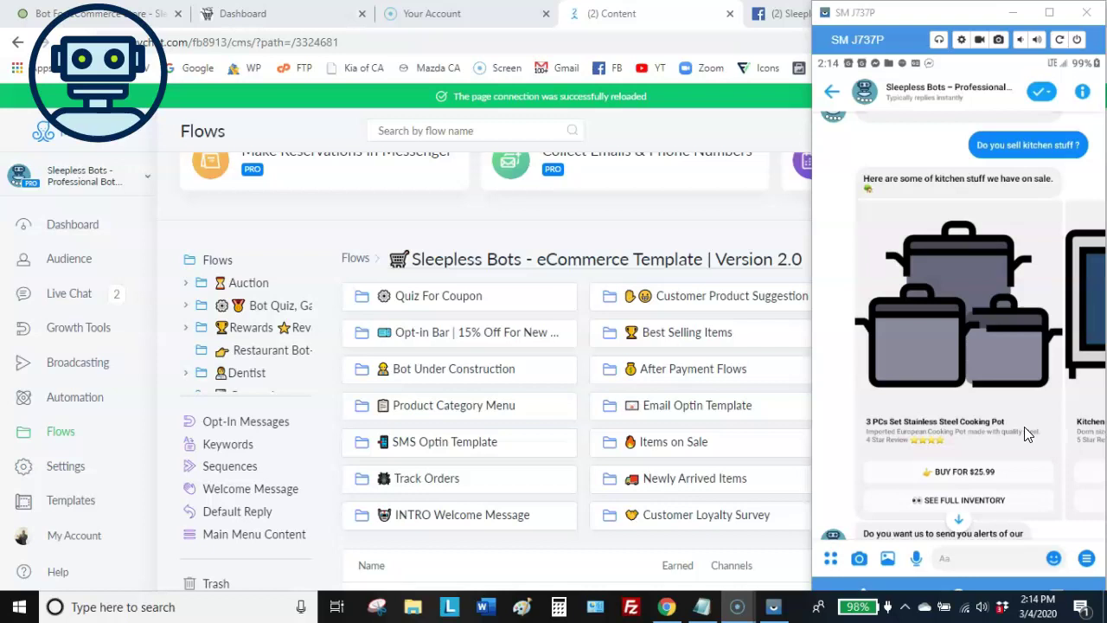
left_click(1020, 469)
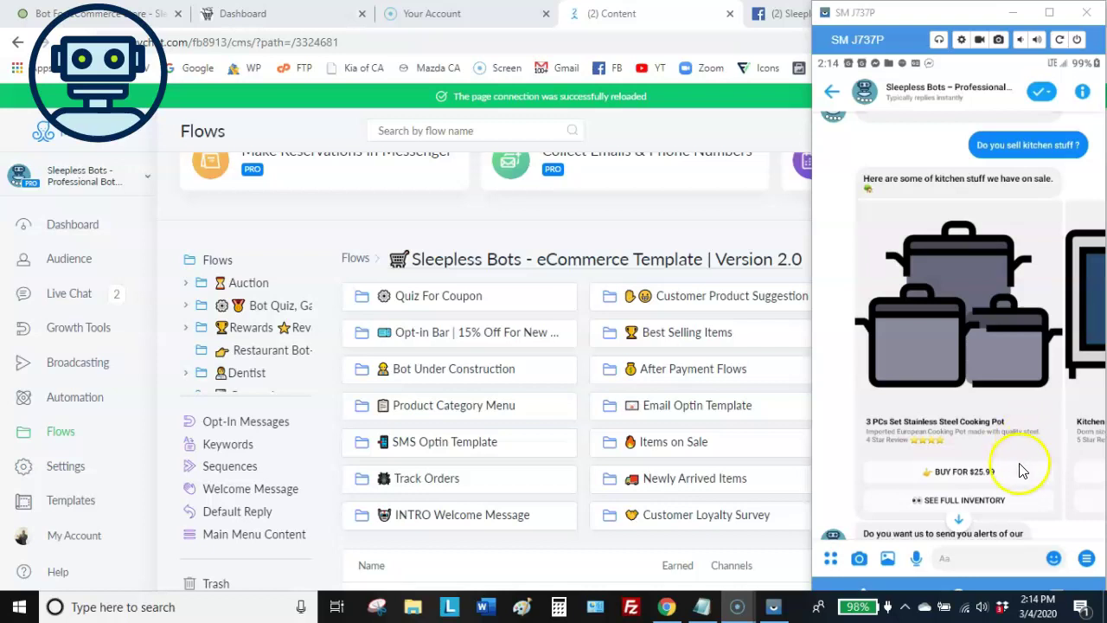
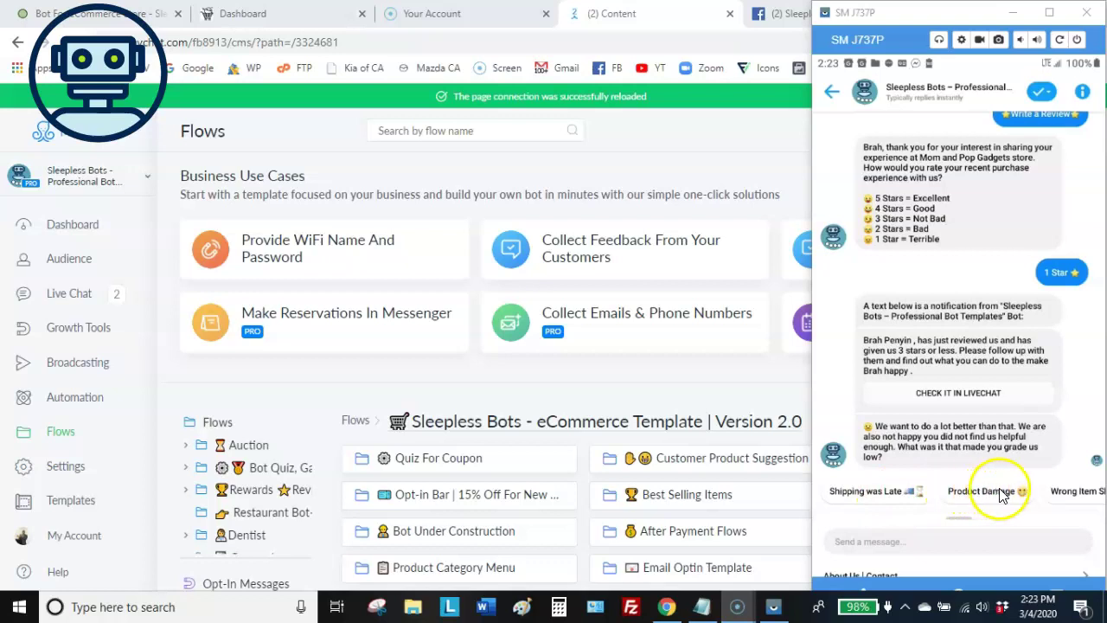
Answer the bot's 1 Star follow-up with 'Shipping was Late' and get its shipping-delay explanation
left_click_drag(972, 491, 865, 491)
left_click_drag(984, 494, 876, 506)
left_click_drag(989, 494, 1013, 494)
left_click_drag(908, 497, 931, 504)
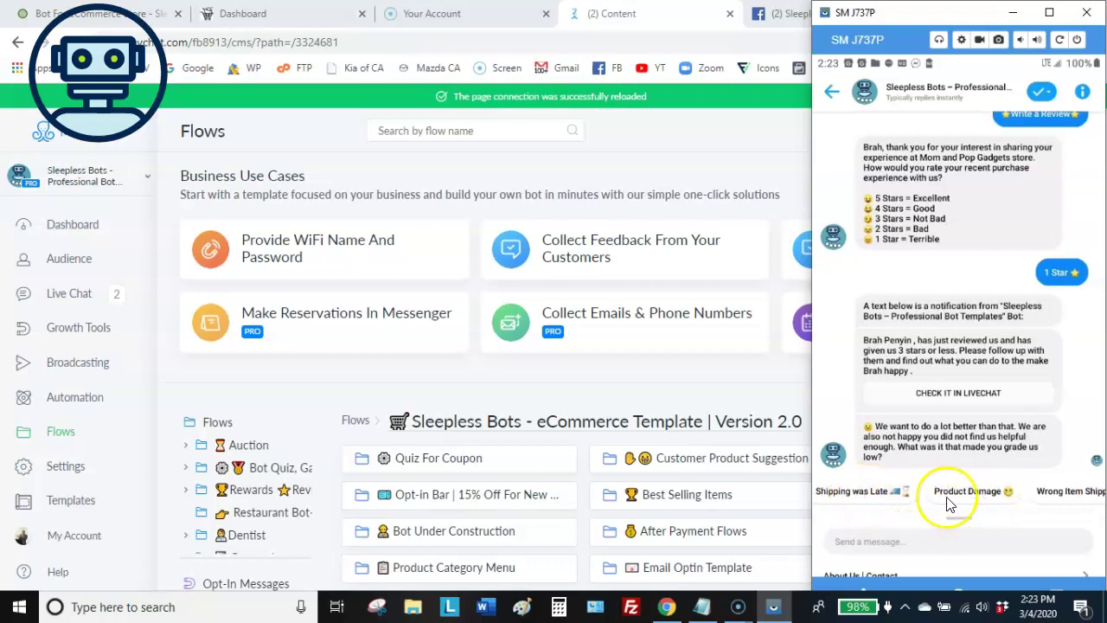
left_click(879, 499)
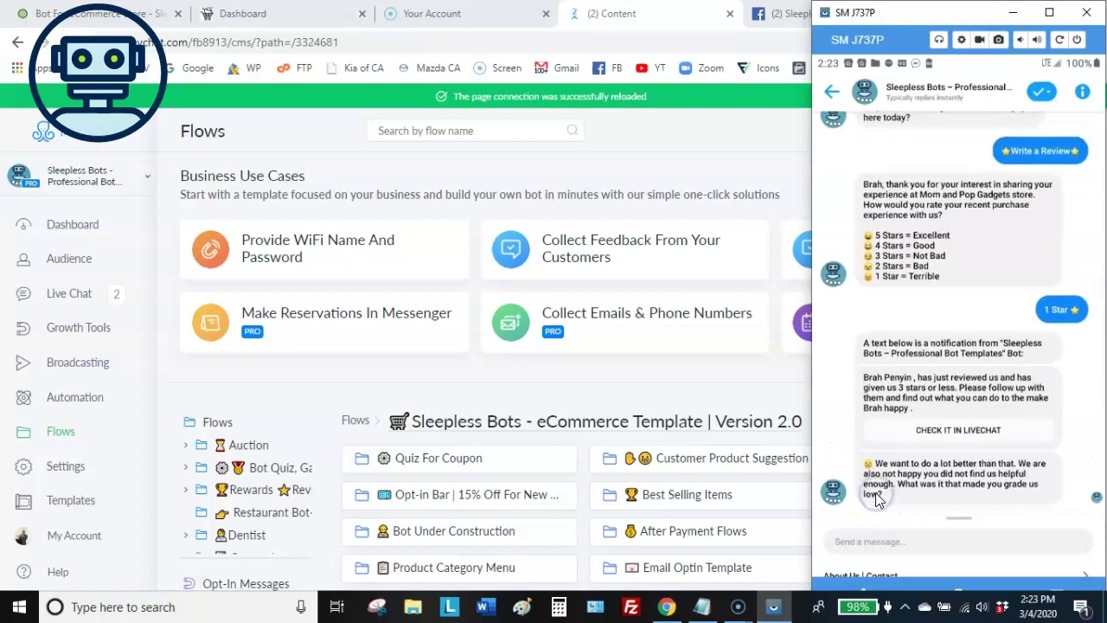
left_click(862, 501)
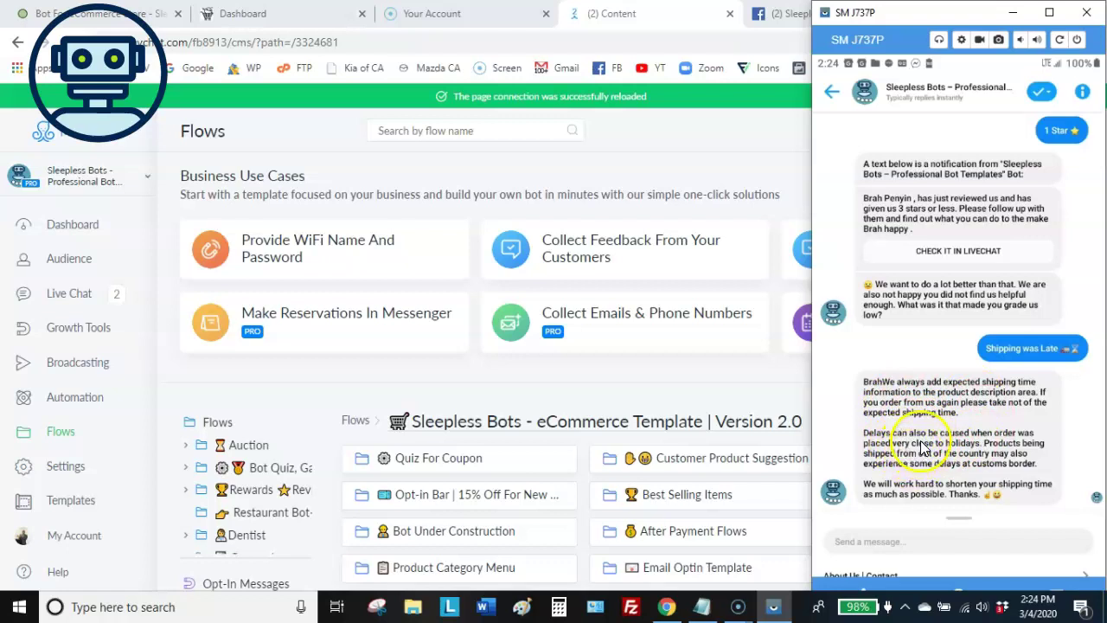
scroll(930, 439, "up", 1)
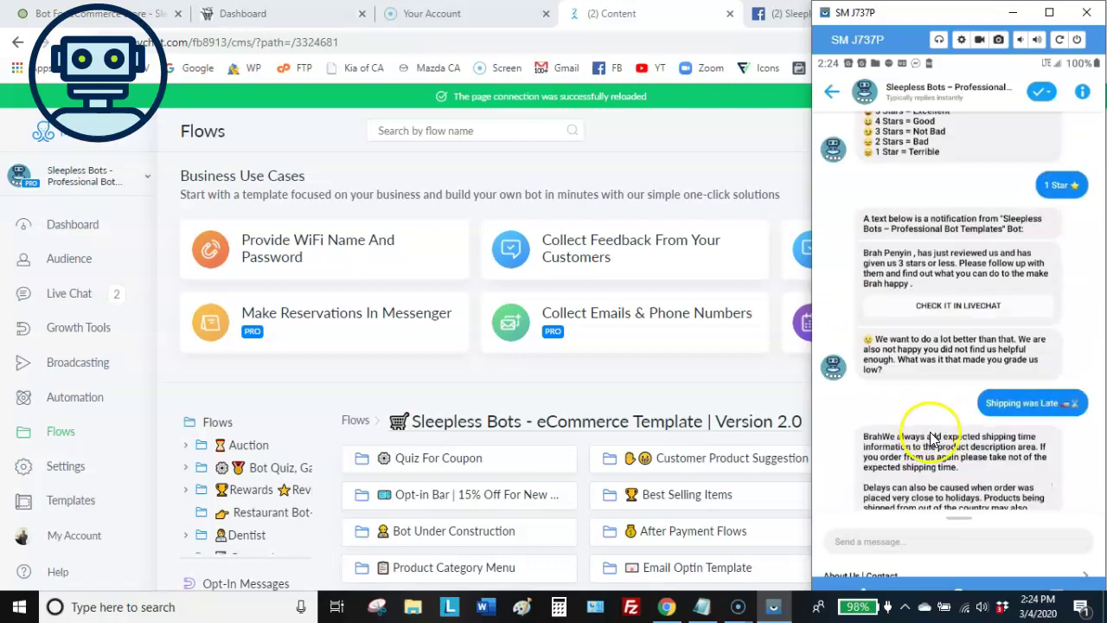
scroll(931, 437, "down", 1)
scroll(931, 438, "up", 4)
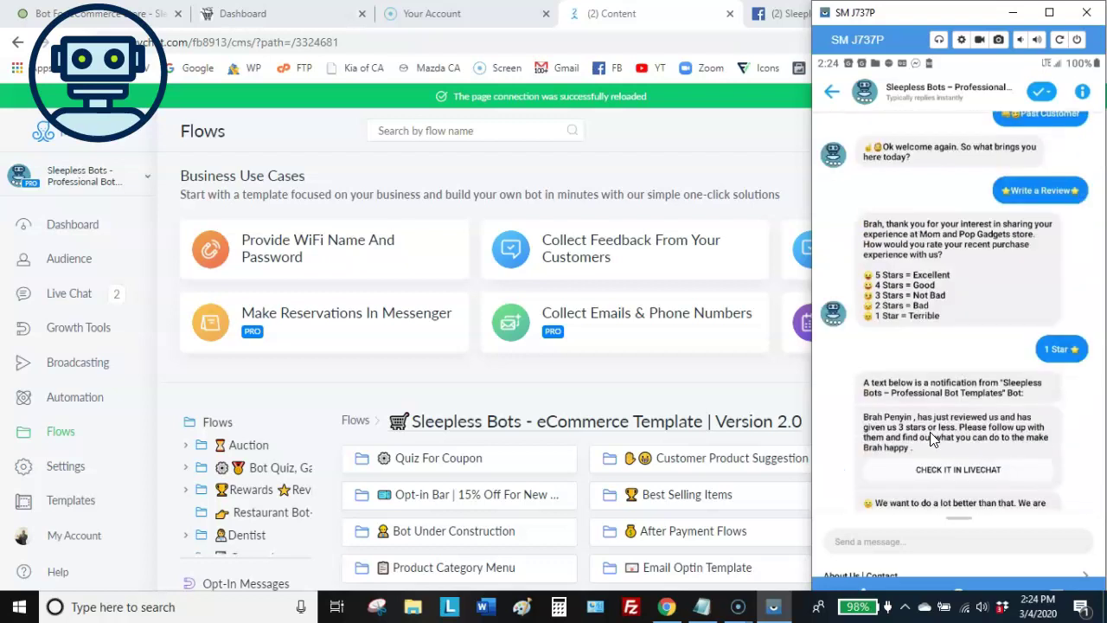
scroll(931, 436, "up", 1)
scroll(932, 438, "up", 1)
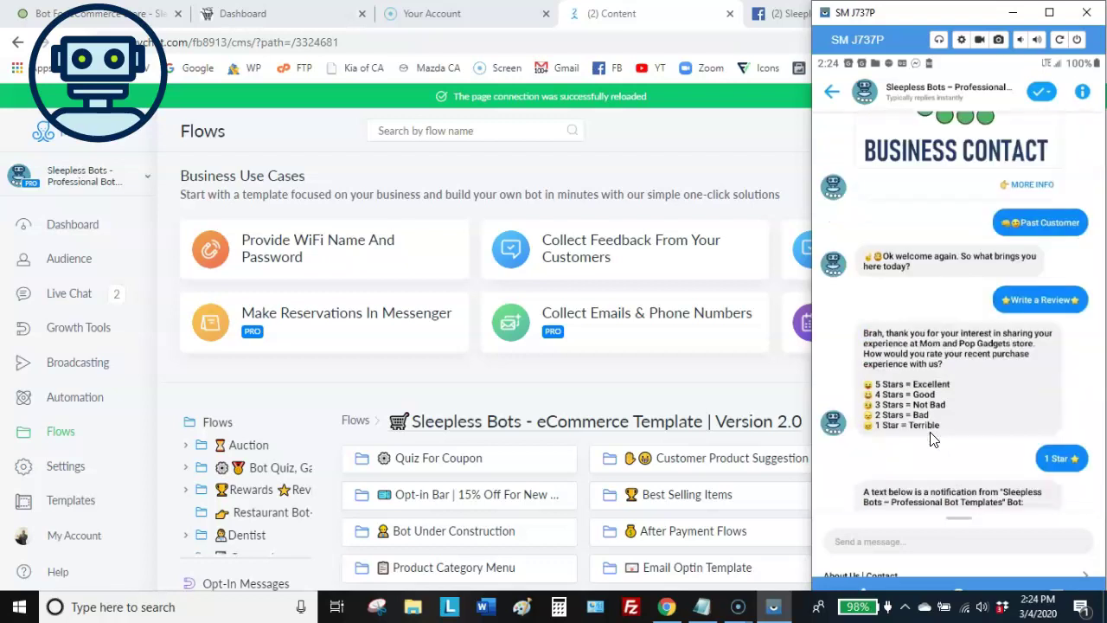
scroll(931, 439, "up", 1)
scroll(932, 438, "up", 2)
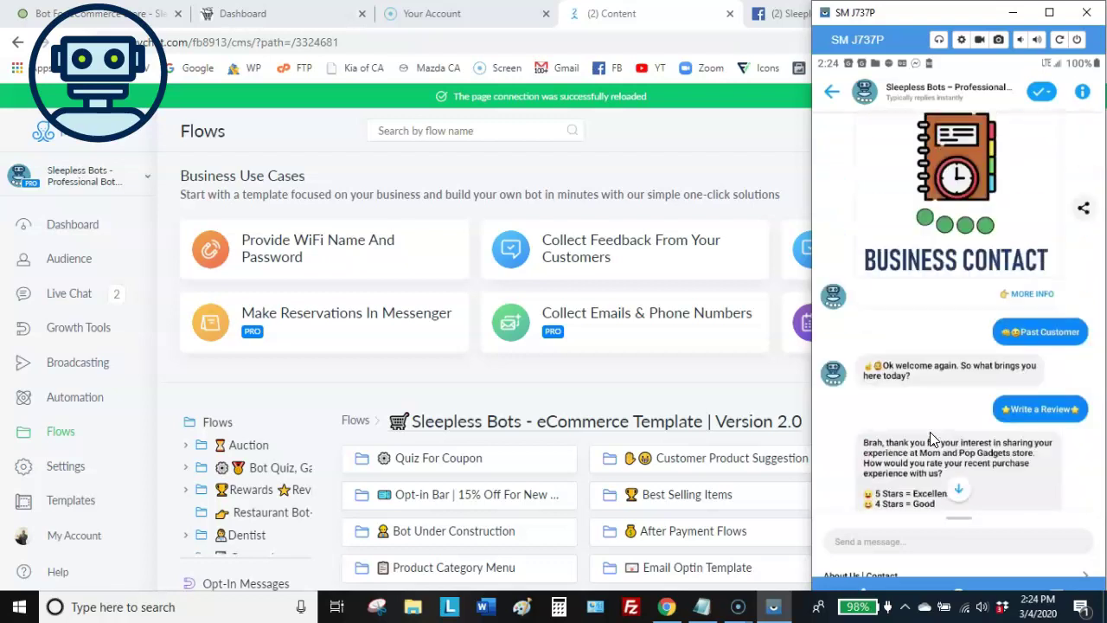
scroll(931, 438, "up", 1)
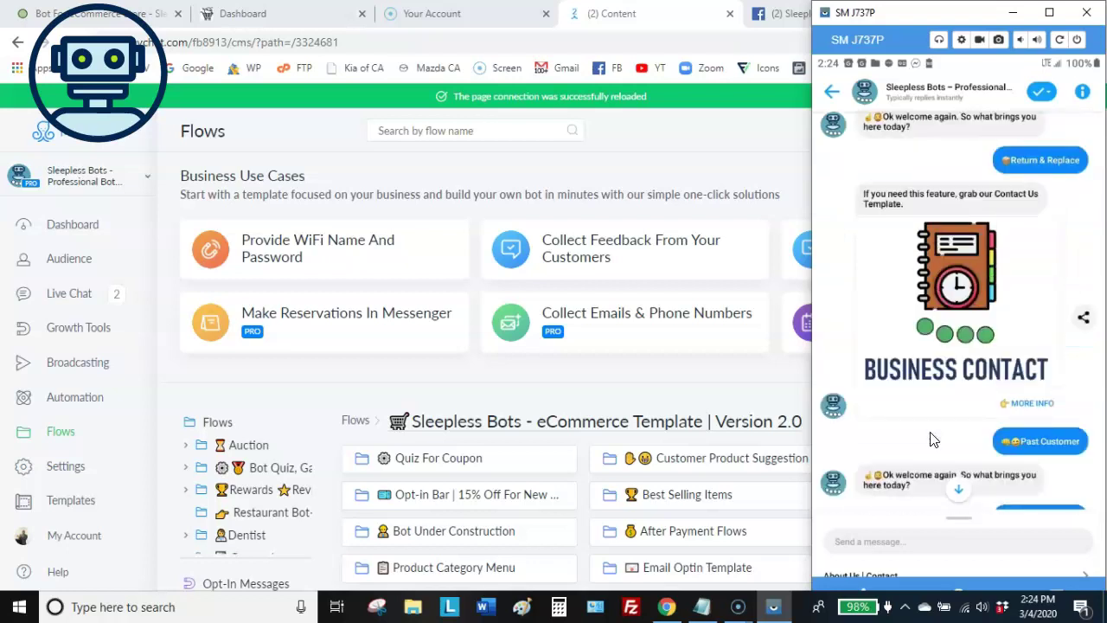
scroll(931, 438, "up", 5)
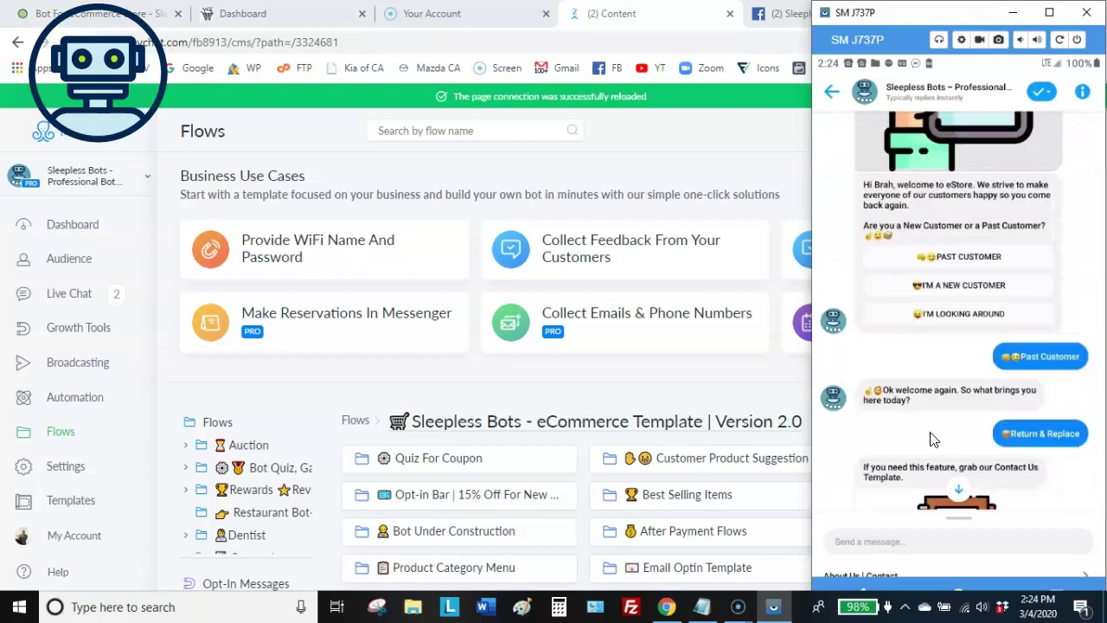
scroll(931, 439, "up", 2)
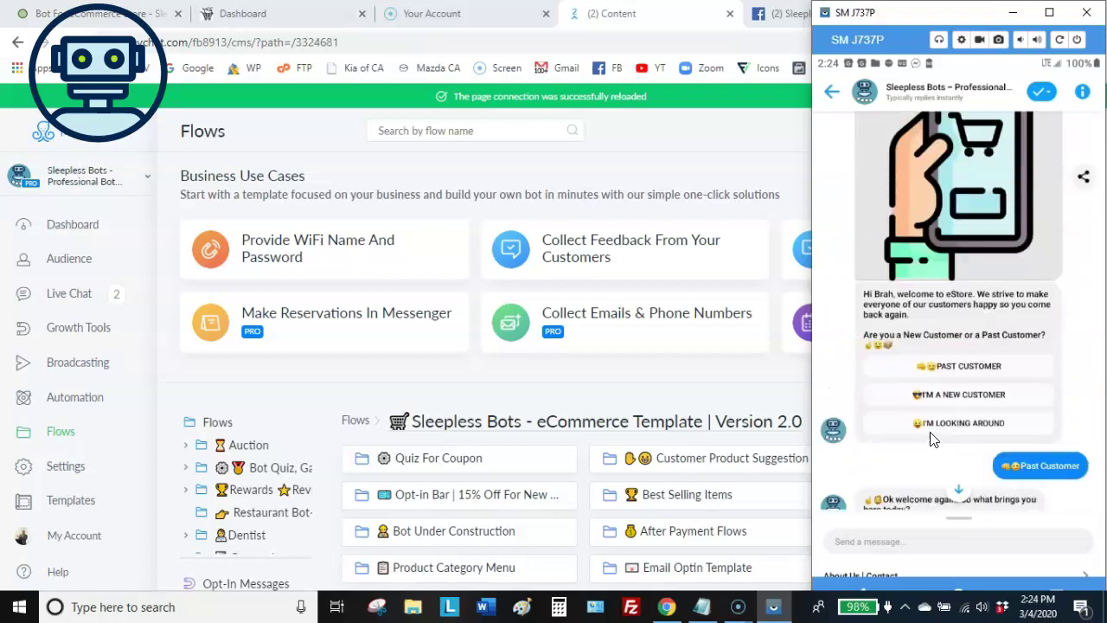
scroll(933, 439, "down", 4)
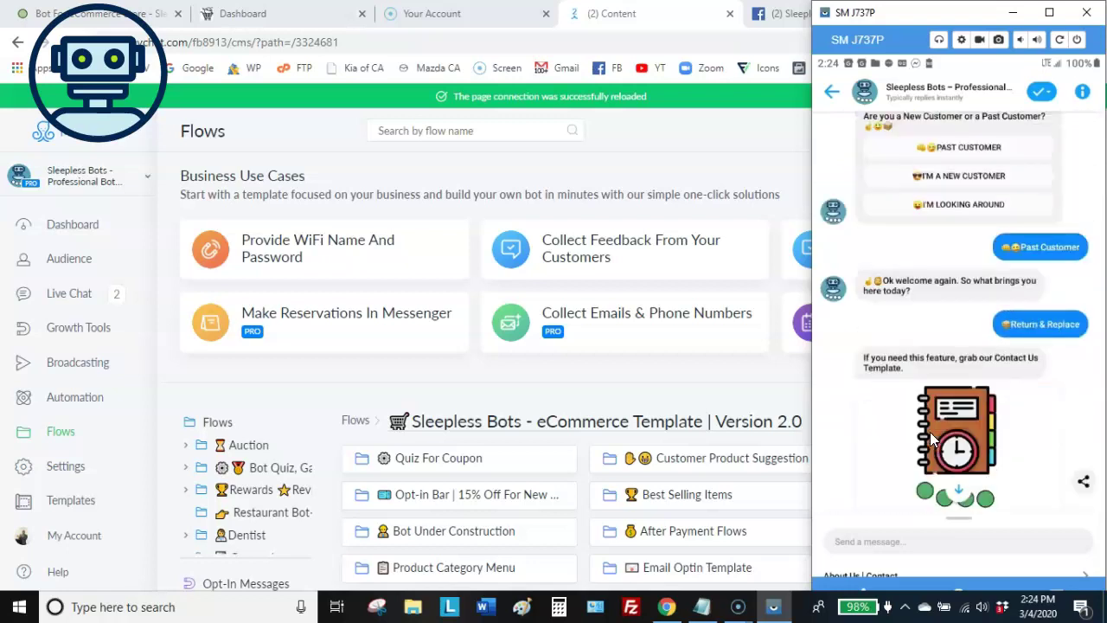
scroll(931, 439, "down", 1)
scroll(929, 432, "down", 1)
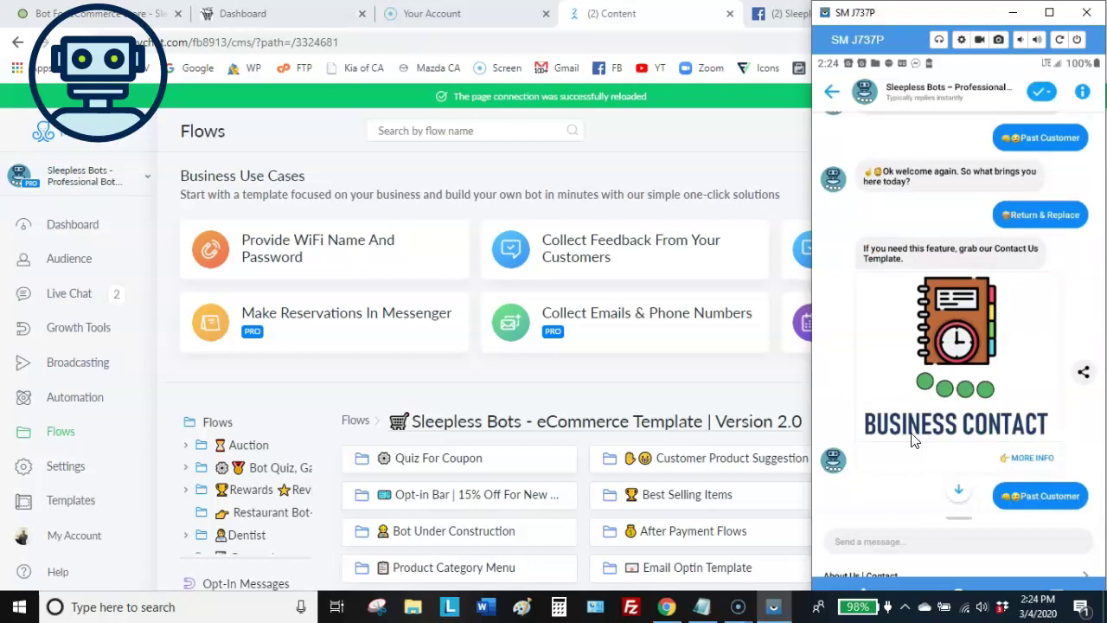
scroll(912, 440, "down", 2)
scroll(912, 440, "down", 1)
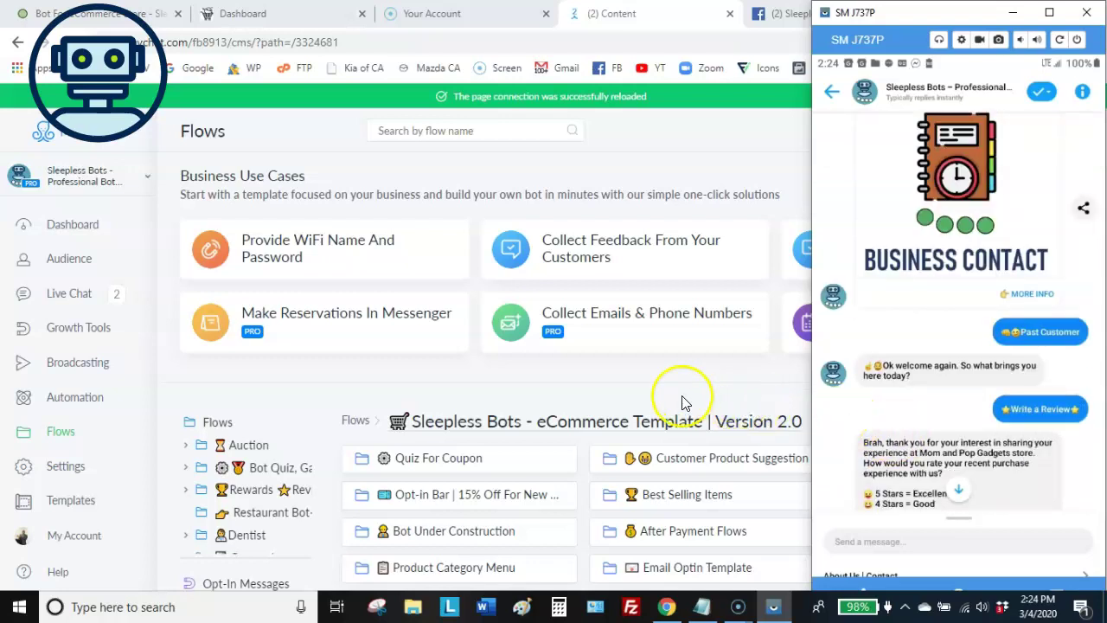
scroll(683, 400, "down", 1)
scroll(683, 403, "down", 3)
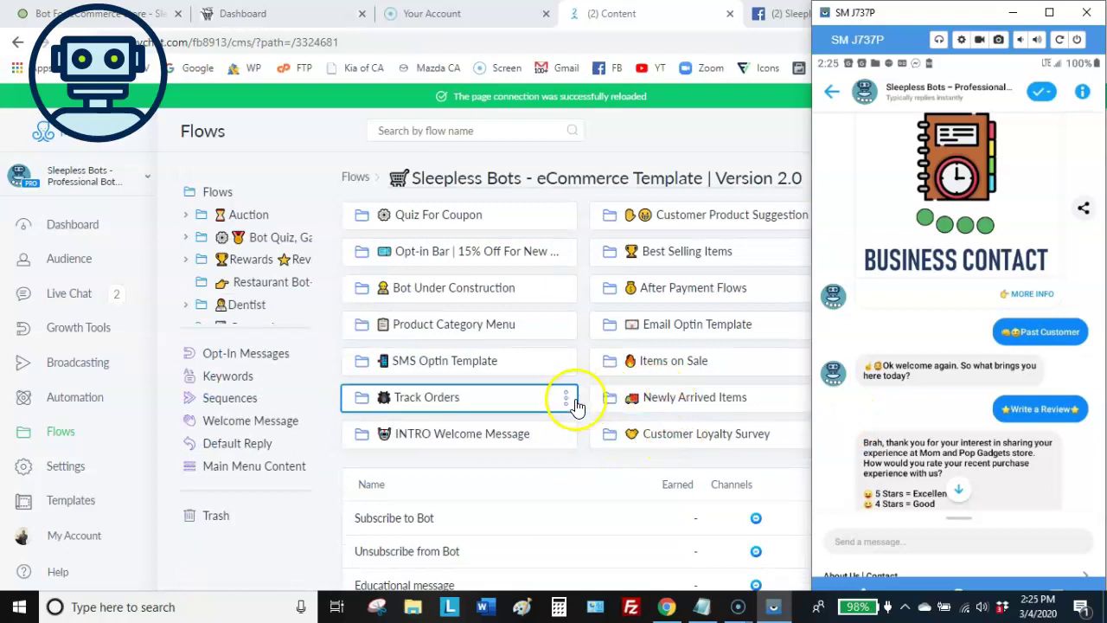
Minimize the SM J737P phone-mirror window to reveal the eCommerce Template Version 2.0 subfolders
scroll(648, 420, "up", 1)
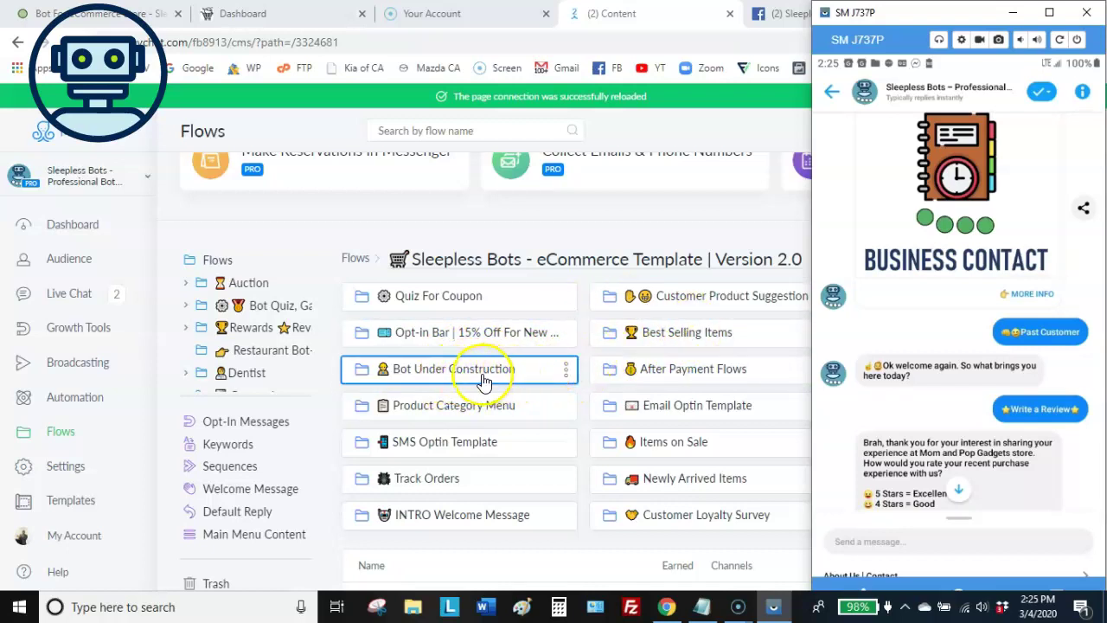
left_click(1013, 14)
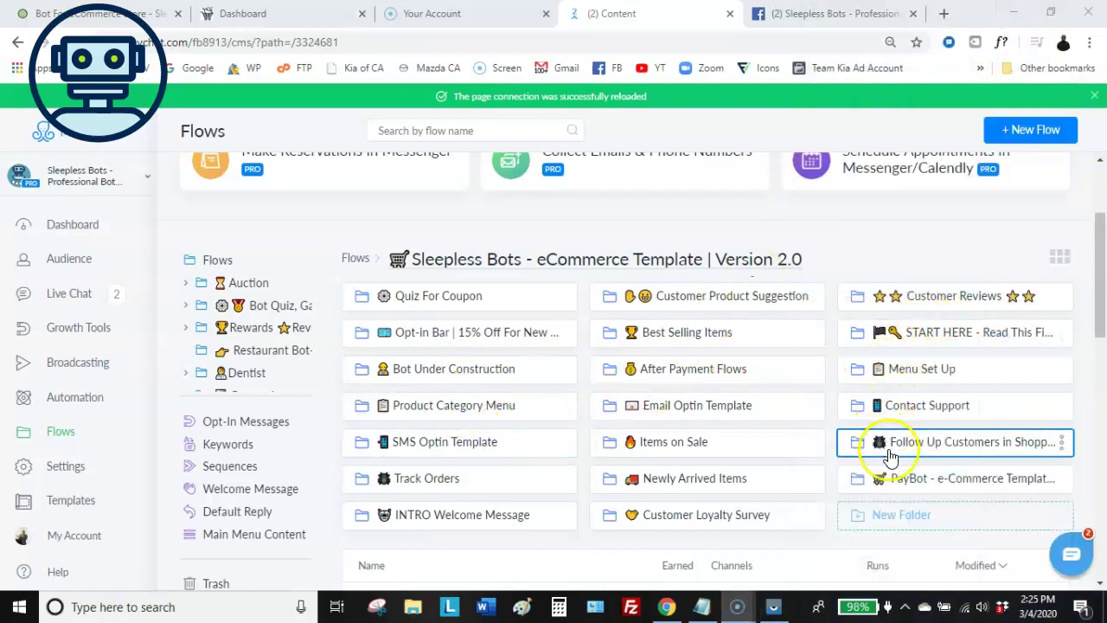
Look over the installed eCommerce Template folders, then return to the 'Bot For eCommerce Store' page
left_click_drag(624, 406, 627, 400)
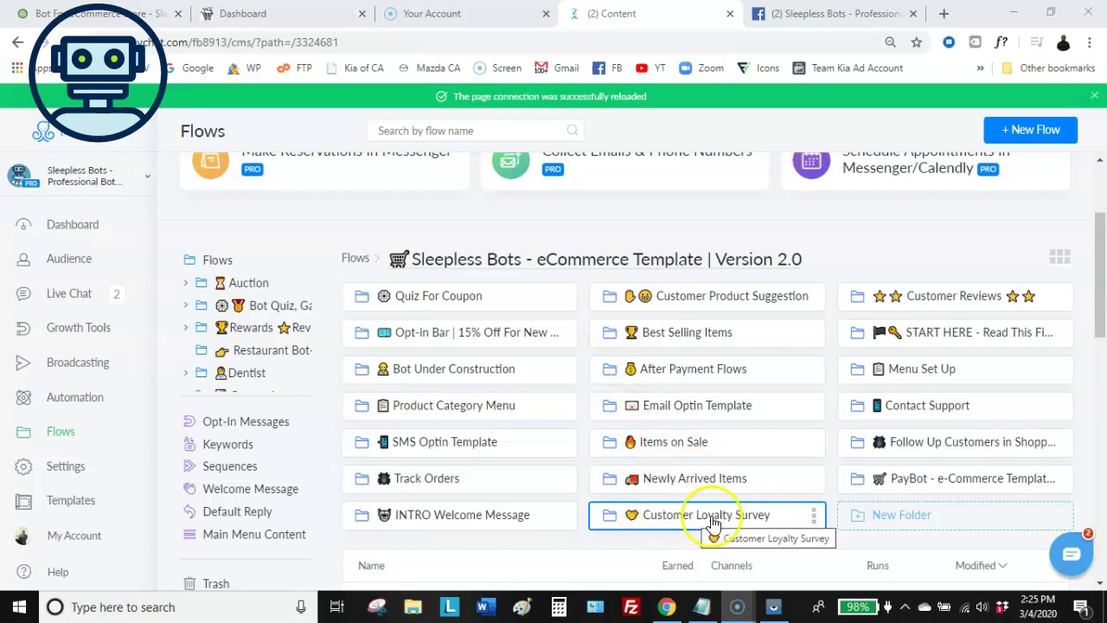
left_click(709, 524)
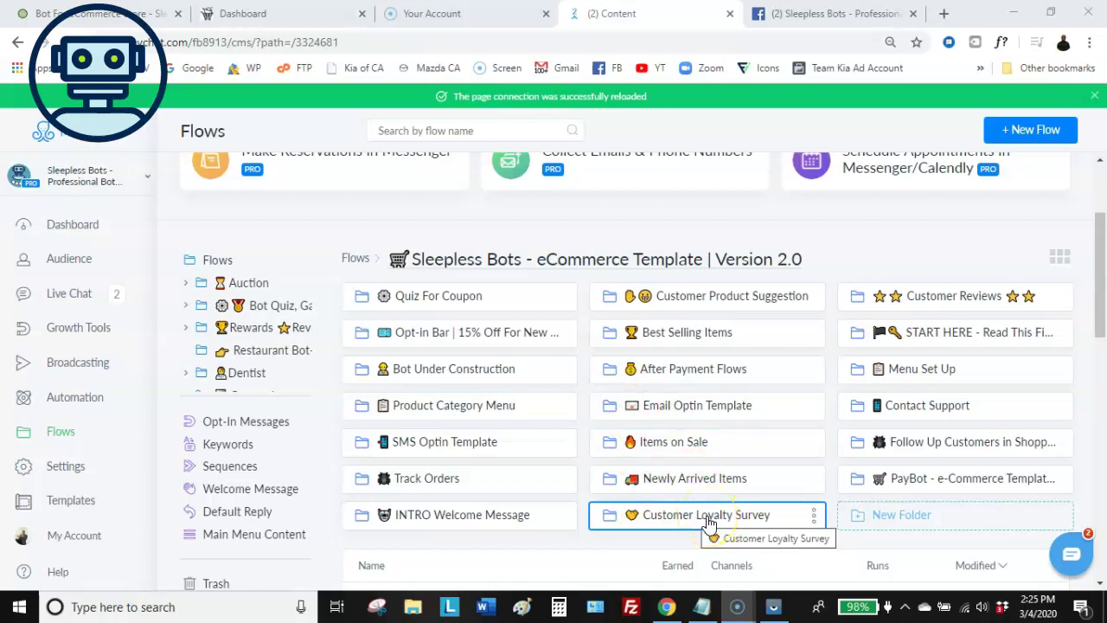
left_click(679, 517)
left_click(712, 519)
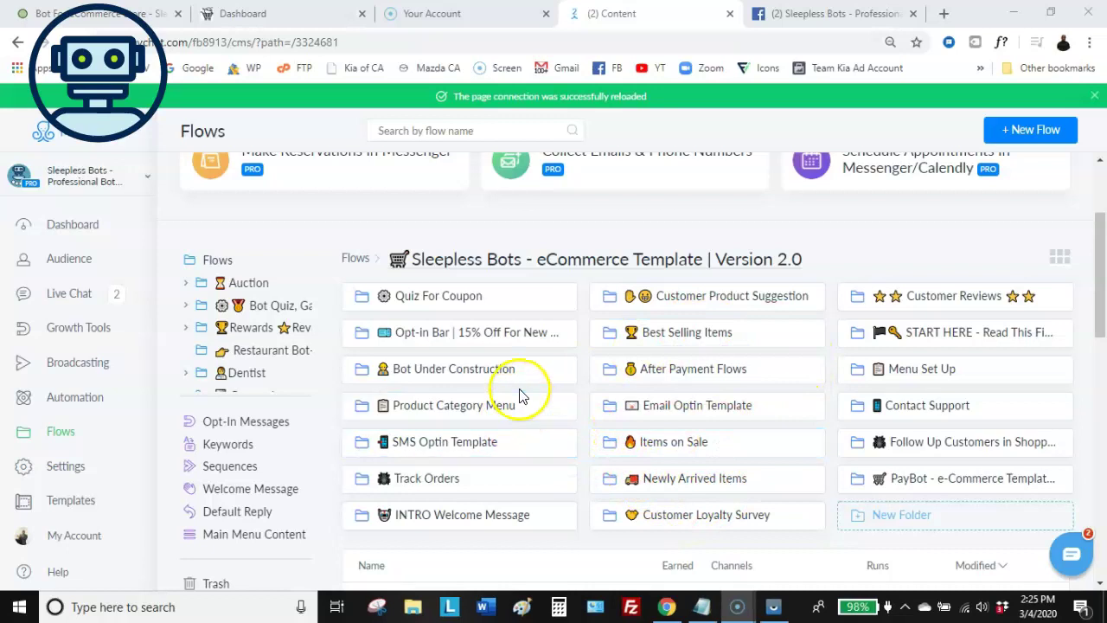
left_click(117, 15)
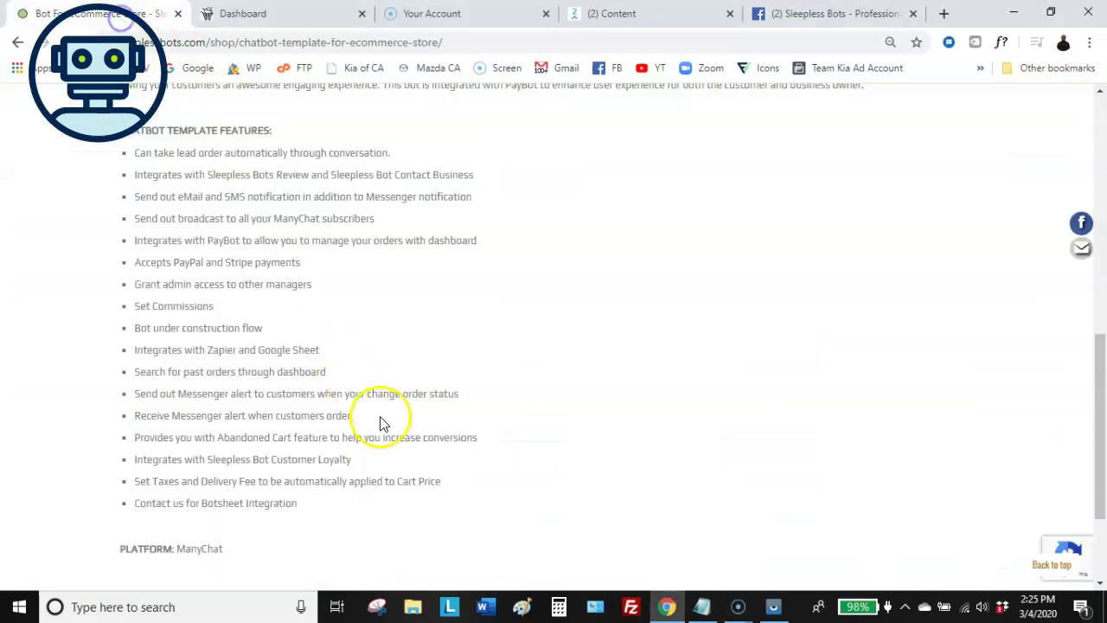
Scan the Chatbot Template Features list, then switch to the PayBot Demo eStore dashboard
scroll(441, 397, "up", 1)
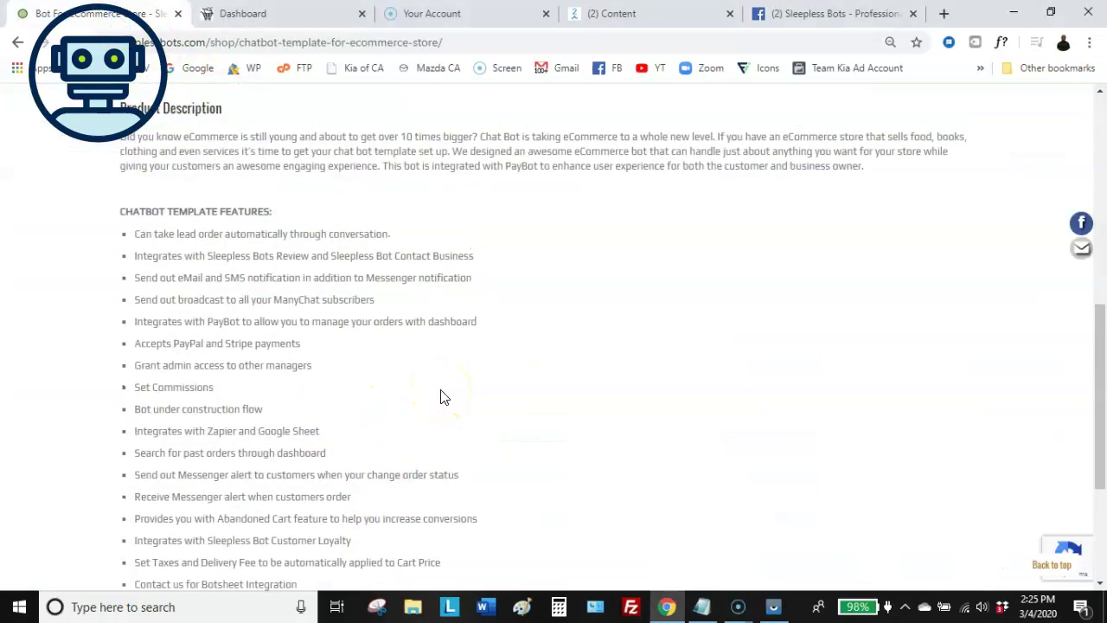
scroll(441, 397, "down", 1)
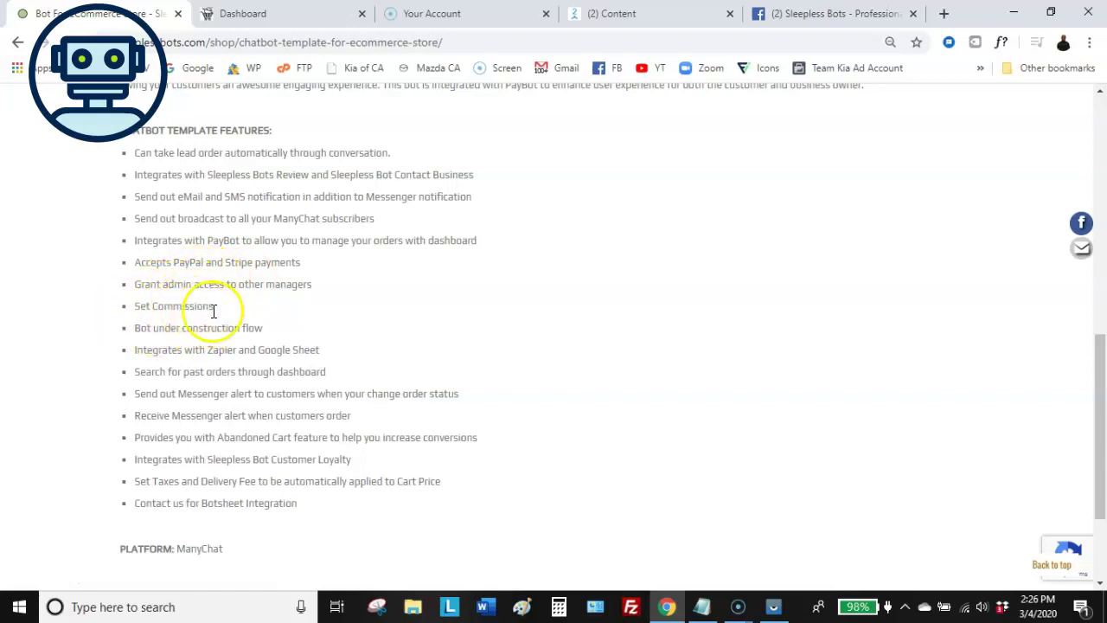
scroll(275, 318, "up", 1)
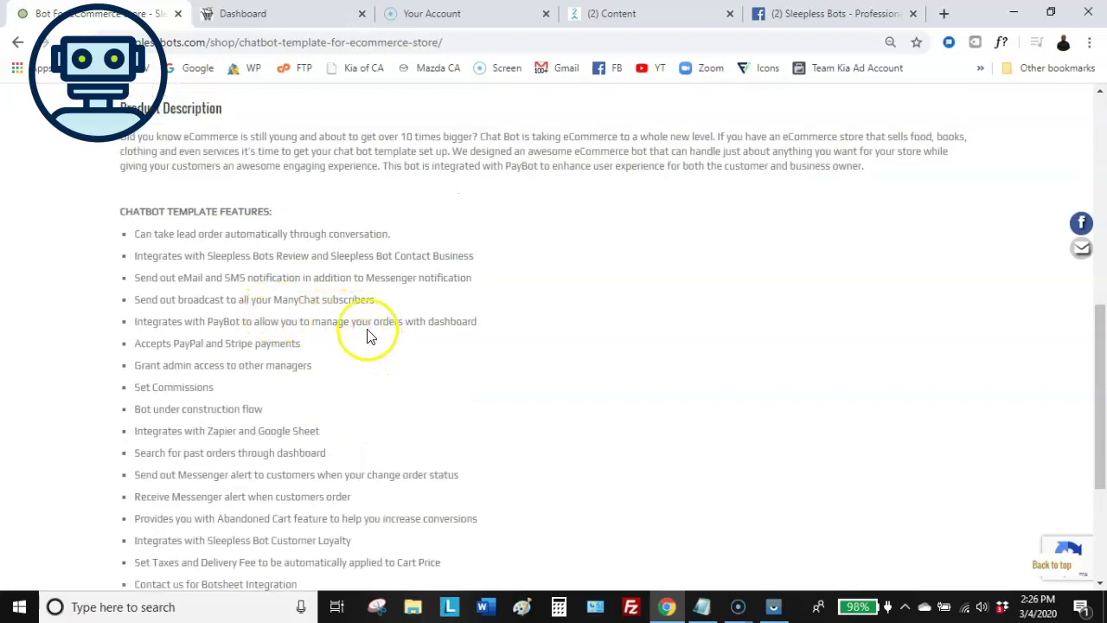
left_click(298, 14)
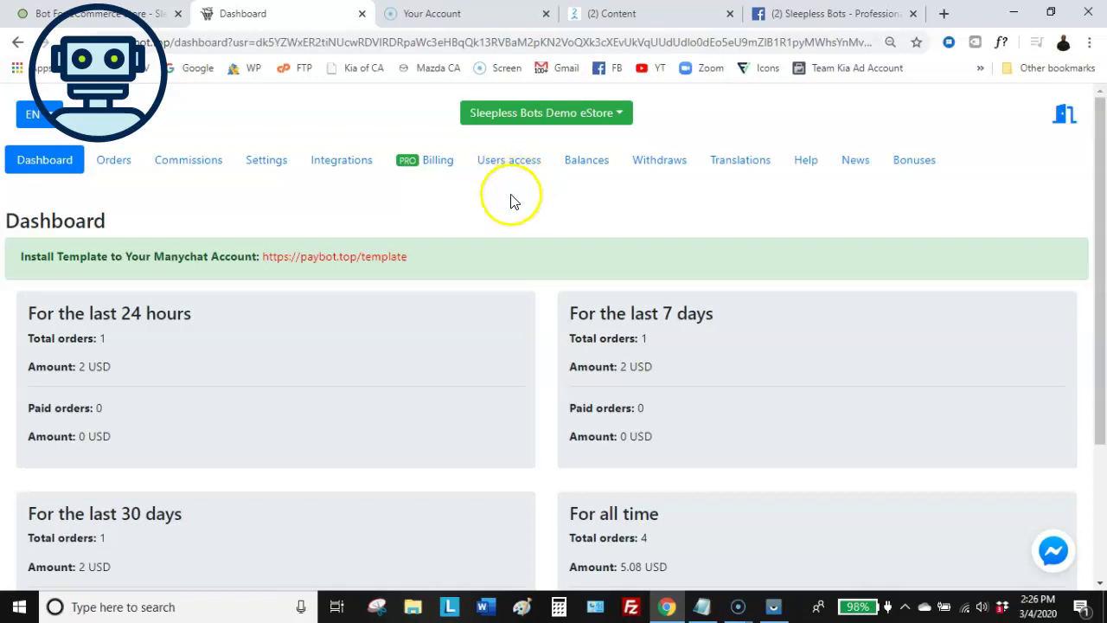
Check PayBot Commissions (3.08 USD available, 0% commission), then return to 'Bot For eCommerce Store'
left_click(195, 166)
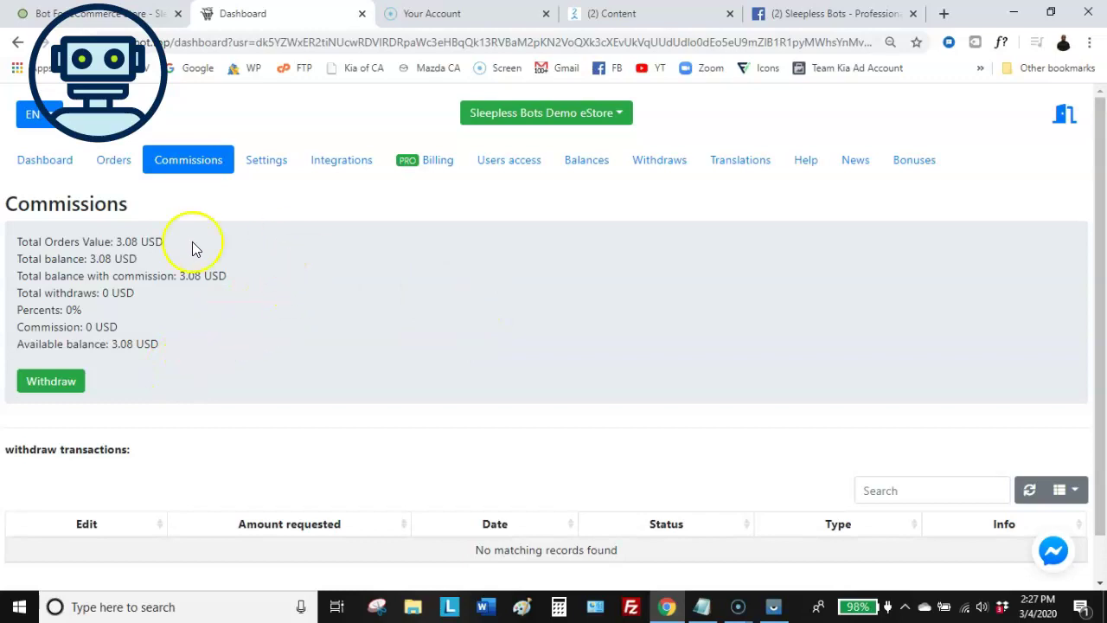
left_click(117, 14)
scroll(173, 394, "down", 1)
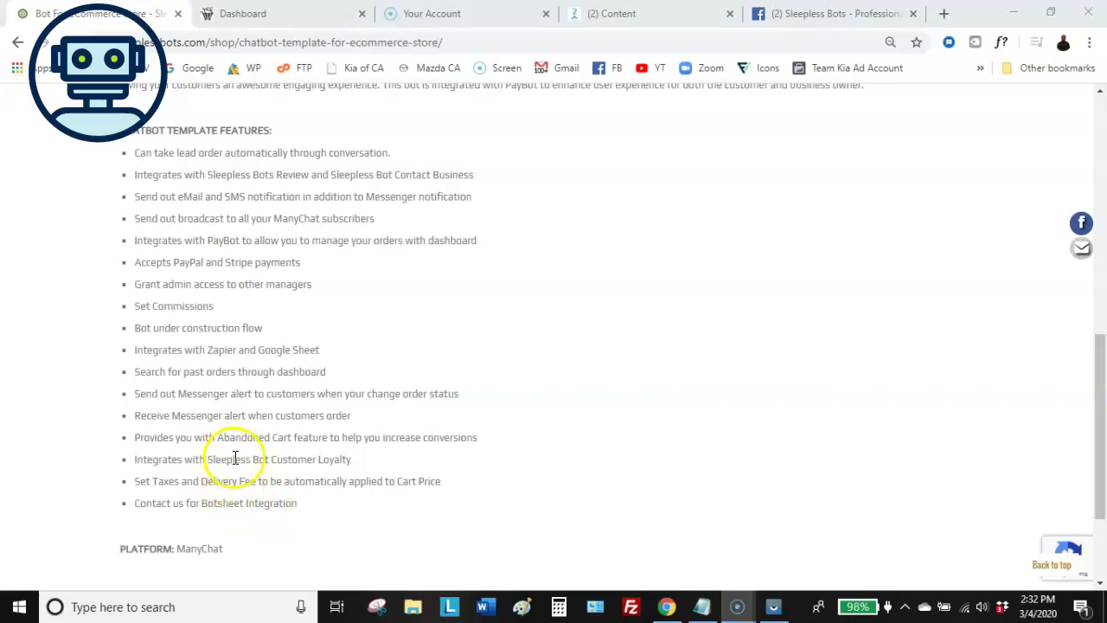
Open the 'Sleepless Bots - eCommerce Template | Version 2.0' folder and browse its subfolders
scroll(367, 334, "down", 1)
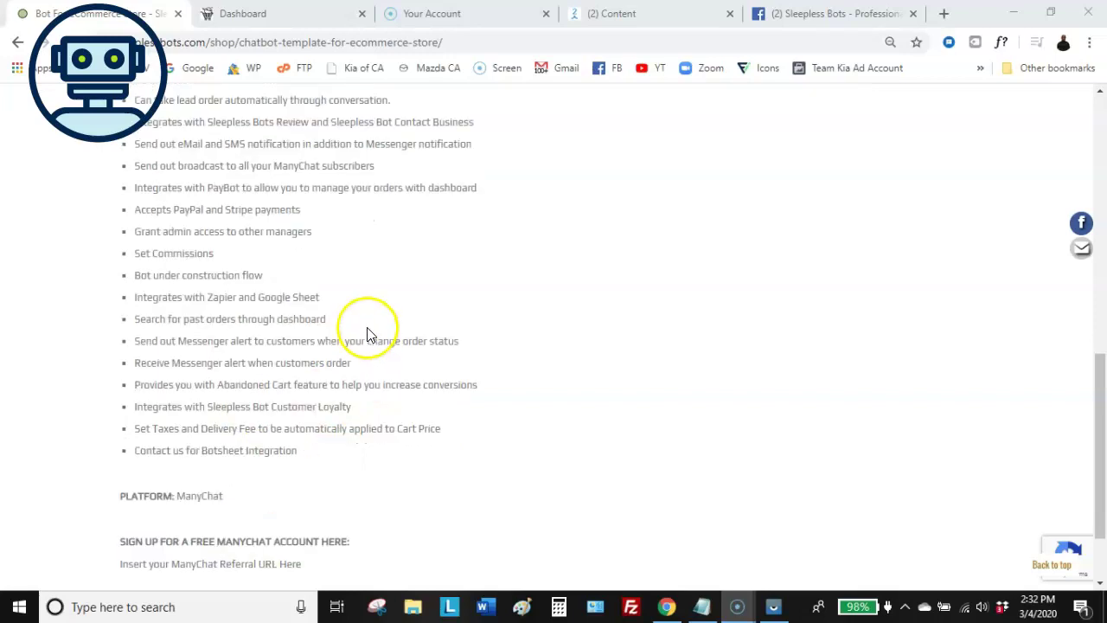
scroll(373, 310, "up", 1)
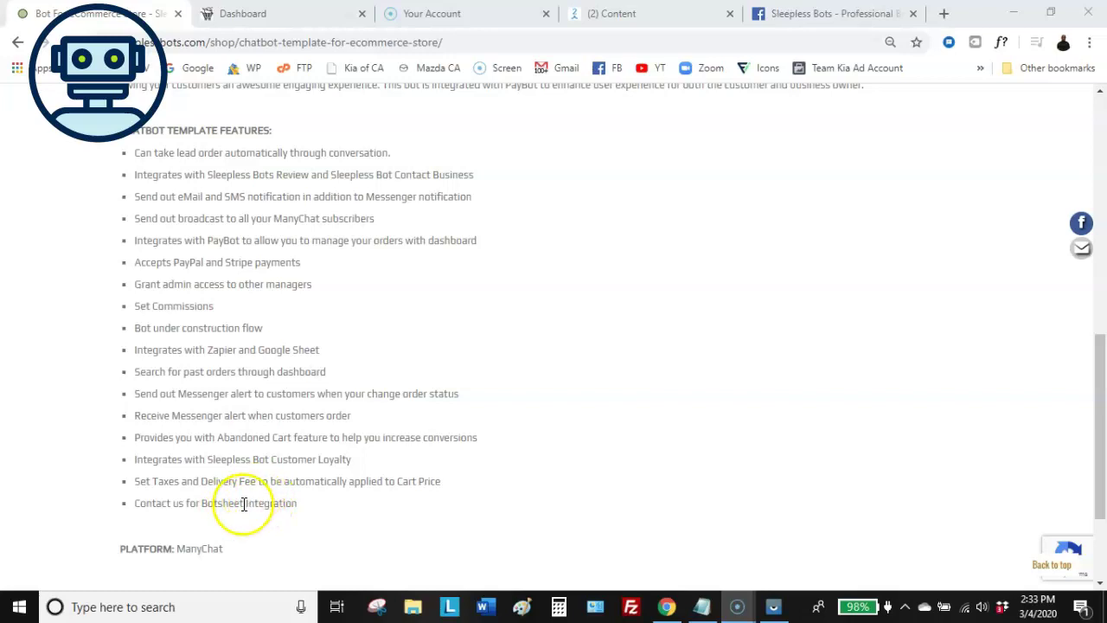
scroll(238, 387, "down", 2)
scroll(239, 388, "up", 2)
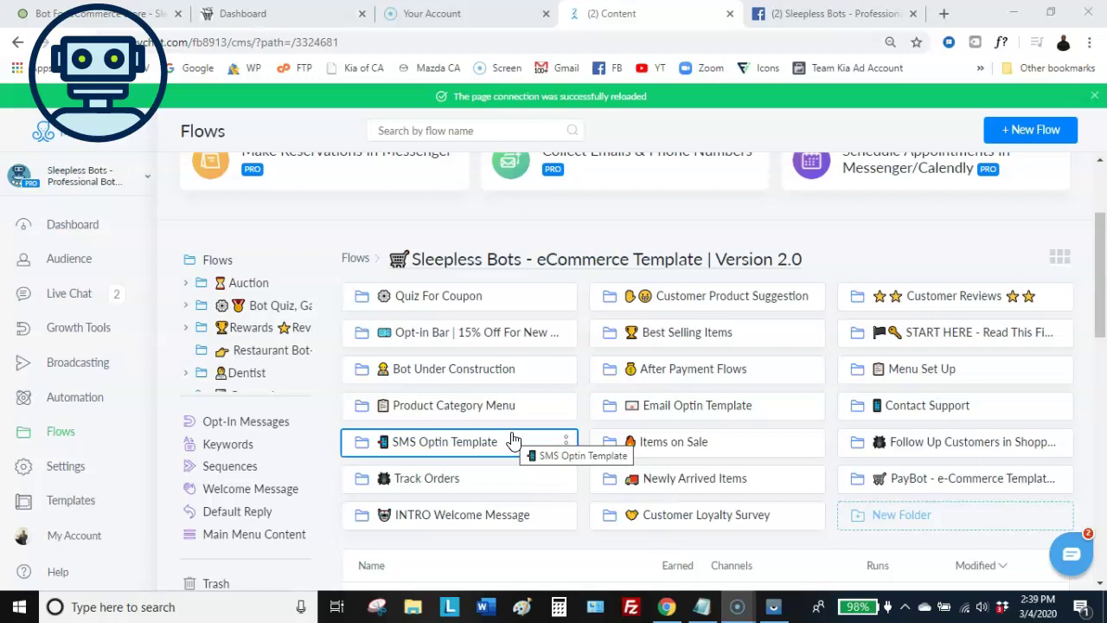
left_click(557, 469)
left_click_drag(554, 475, 580, 413)
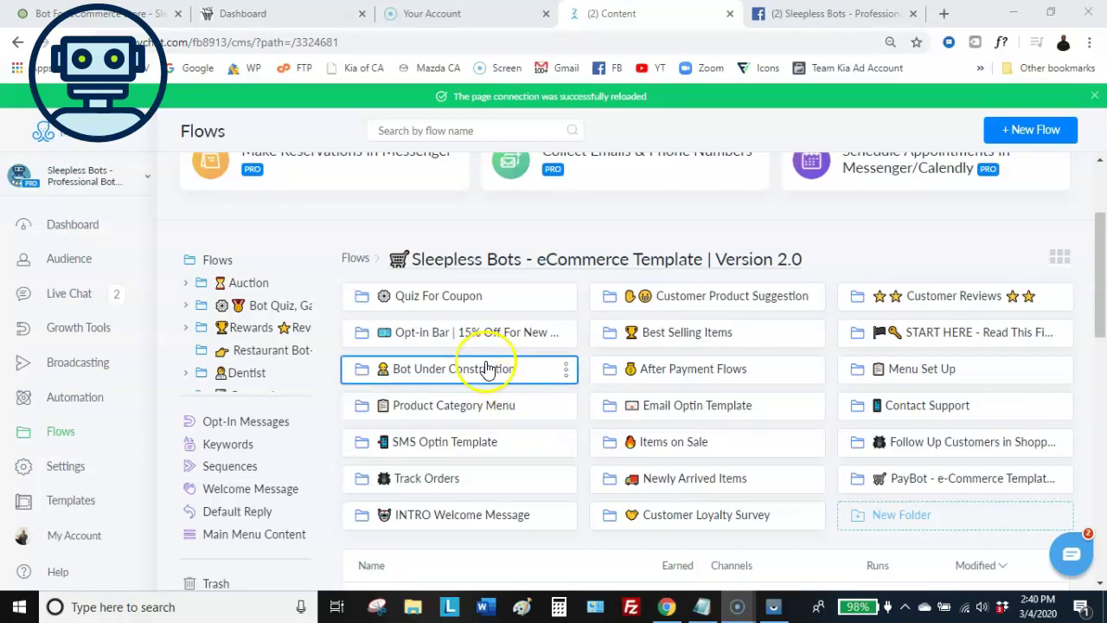
scroll(481, 294, "up", 1)
scroll(482, 364, "down", 1)
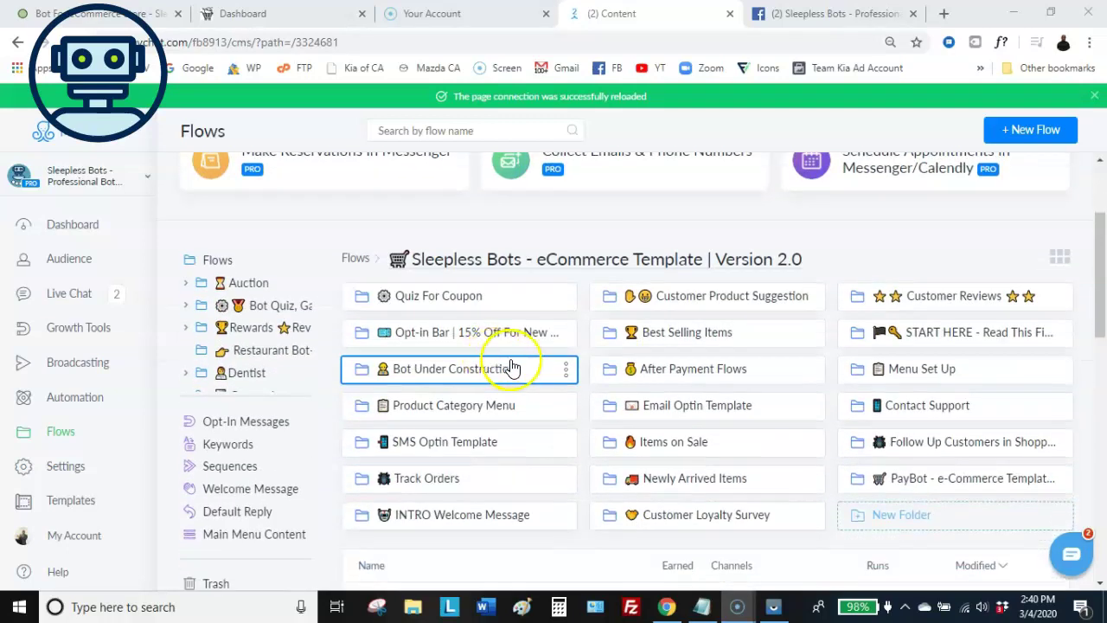
Open the PayBot e-Commerce Template folder and scroll through its flows
left_click(877, 480)
scroll(650, 437, "down", 2)
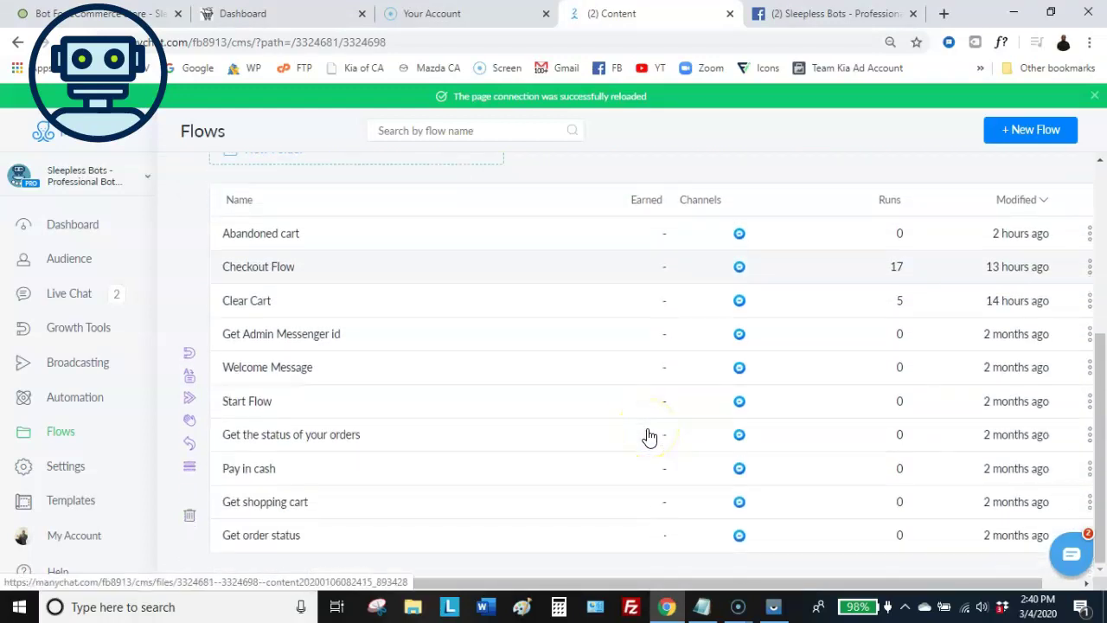
scroll(649, 436, "up", 4)
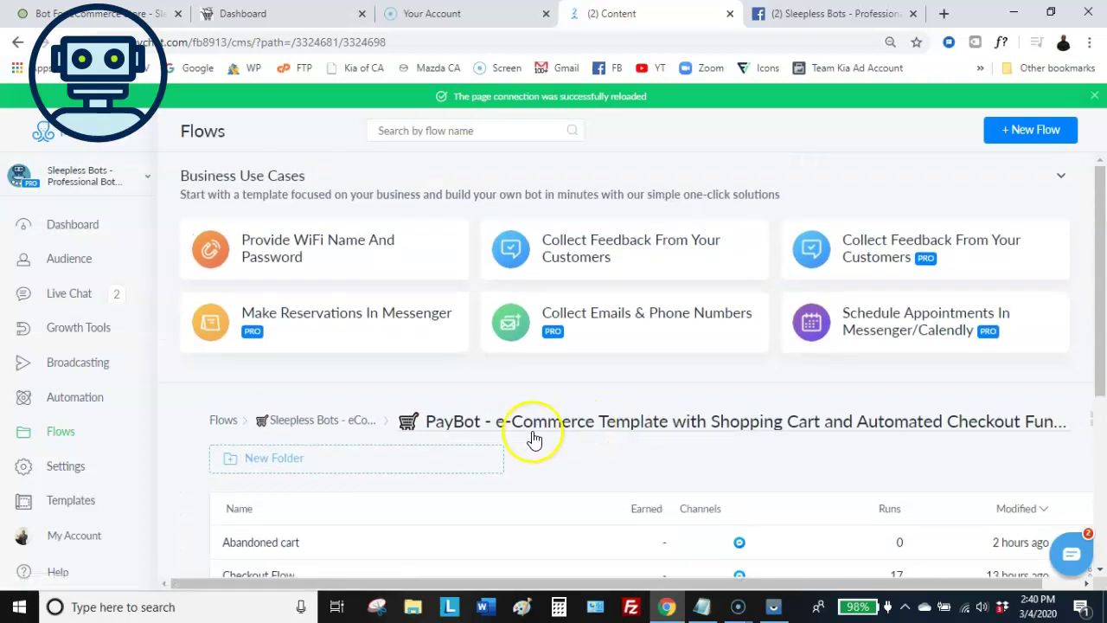
Go back to the Sleepless Bots eCommerce Template folder and open Customer Reviews
left_click(346, 423)
scroll(544, 430, "down", 1)
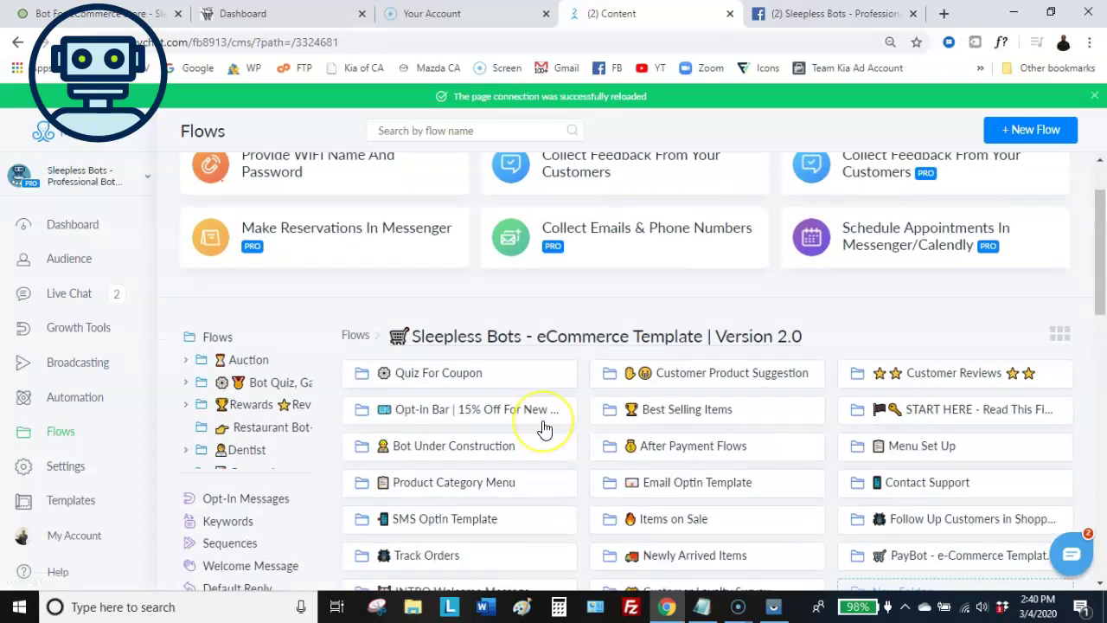
scroll(544, 430, "down", 1)
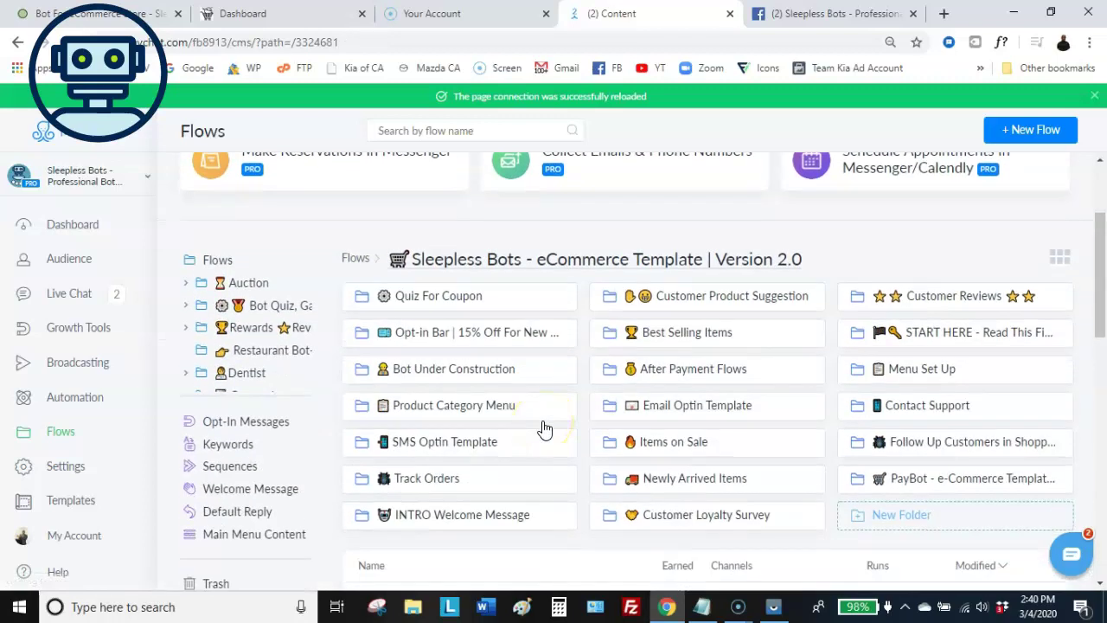
scroll(619, 432, "up", 1)
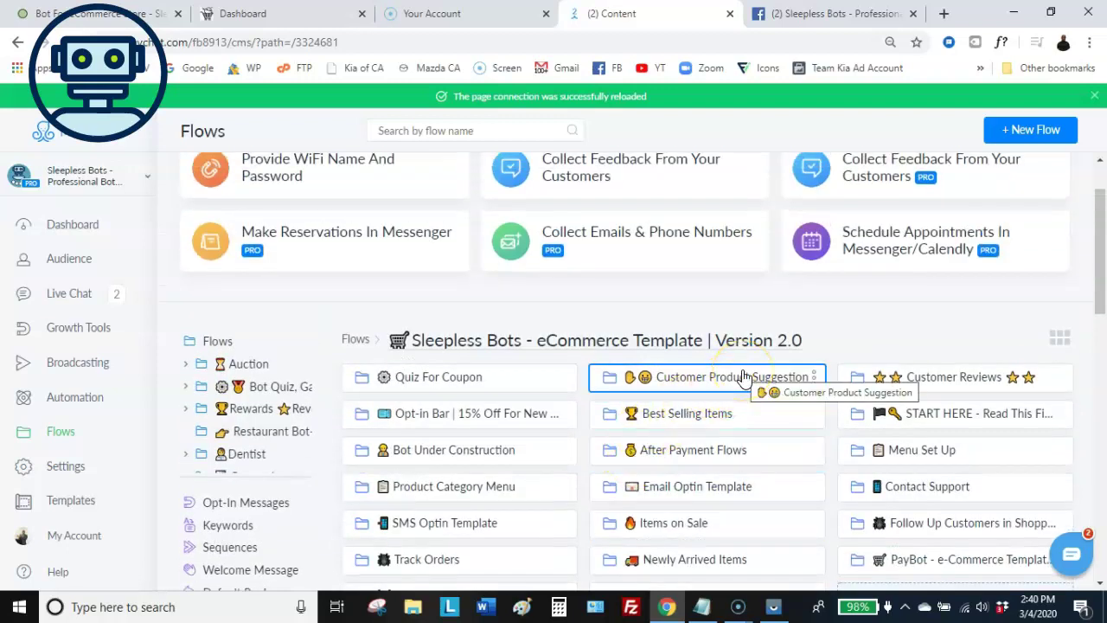
left_click(860, 376)
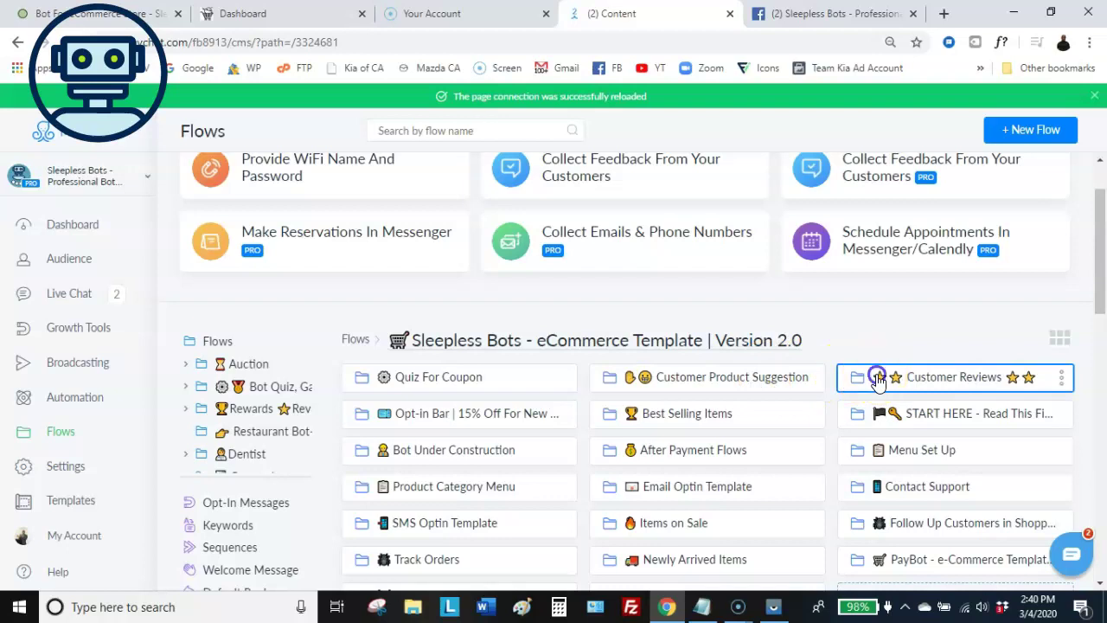
Open Customer Review Flow, zoom around its map, and select the node with the reviews image
left_click(493, 464)
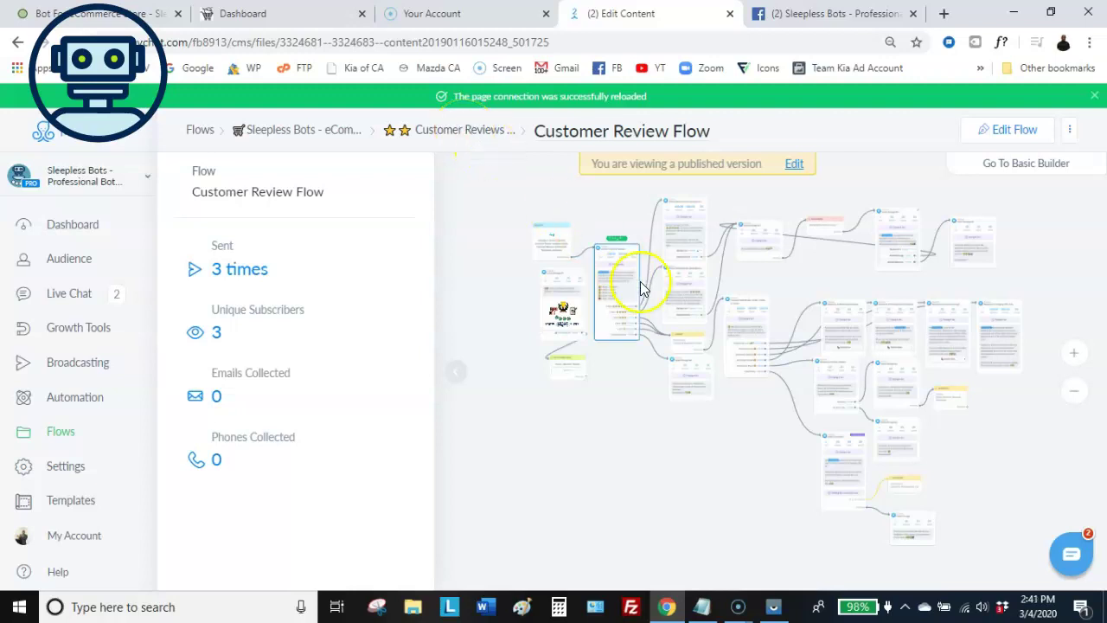
scroll(655, 299, "up", 2)
scroll(655, 299, "up", 1)
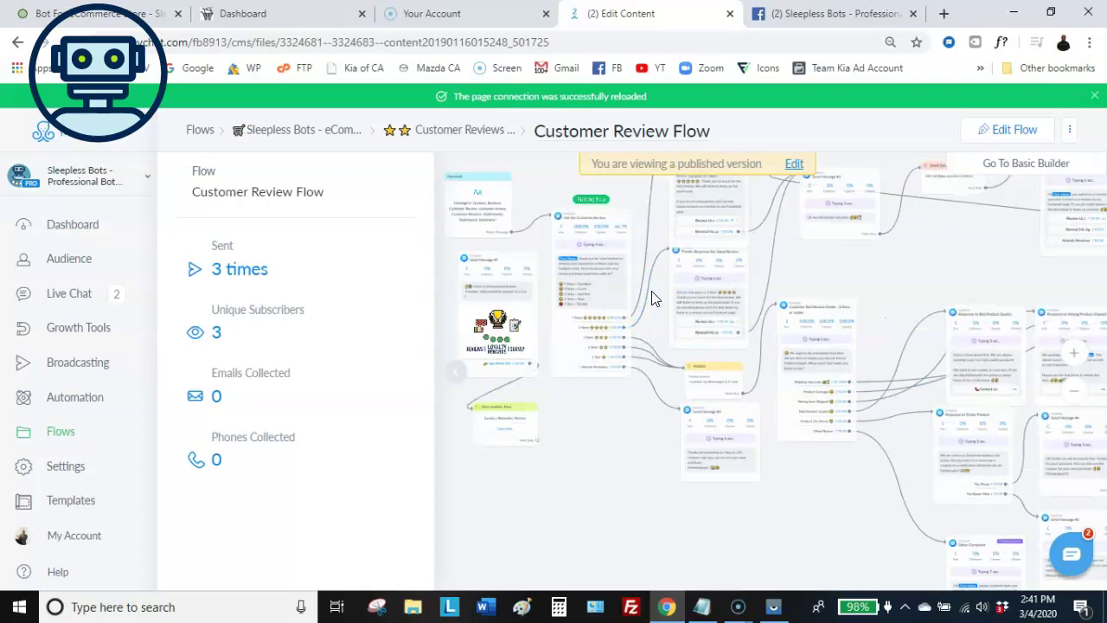
scroll(655, 299, "down", 2)
scroll(655, 292, "down", 1)
left_click(558, 310)
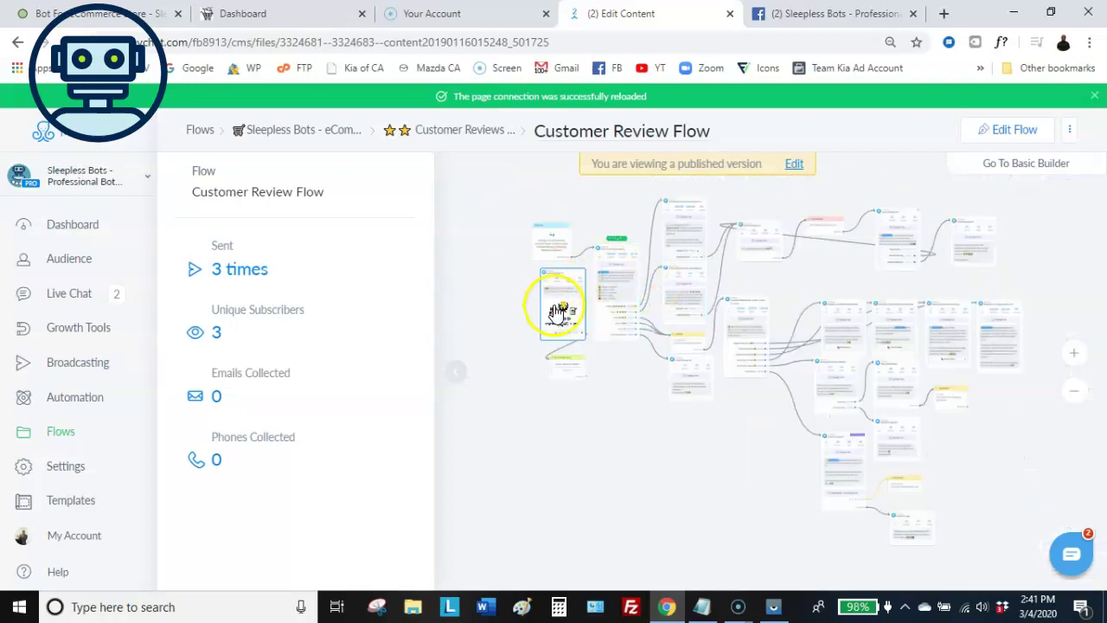